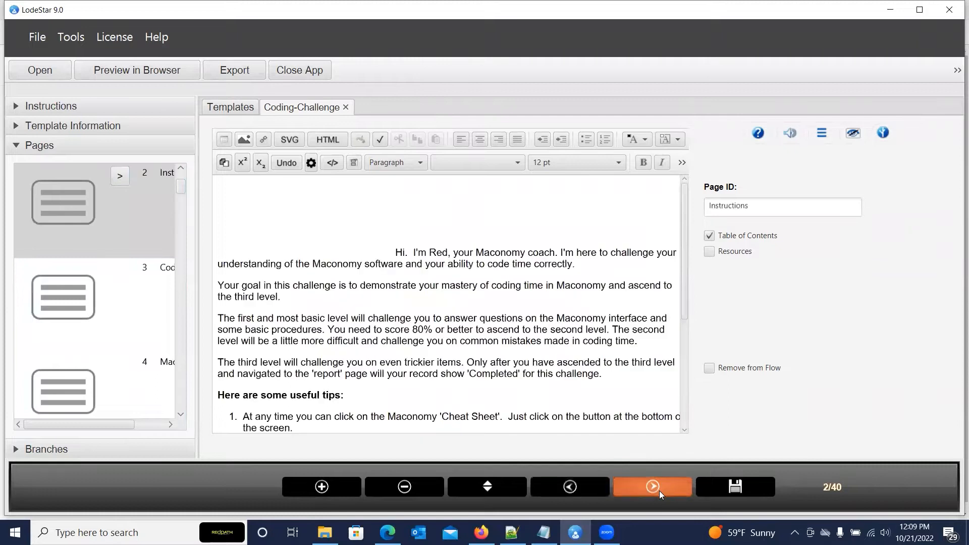
# Step: Page back and forth between the title page and the Instructions page to review the lesson's opening
pyautogui.click(659, 491)
pyautogui.click(591, 491)
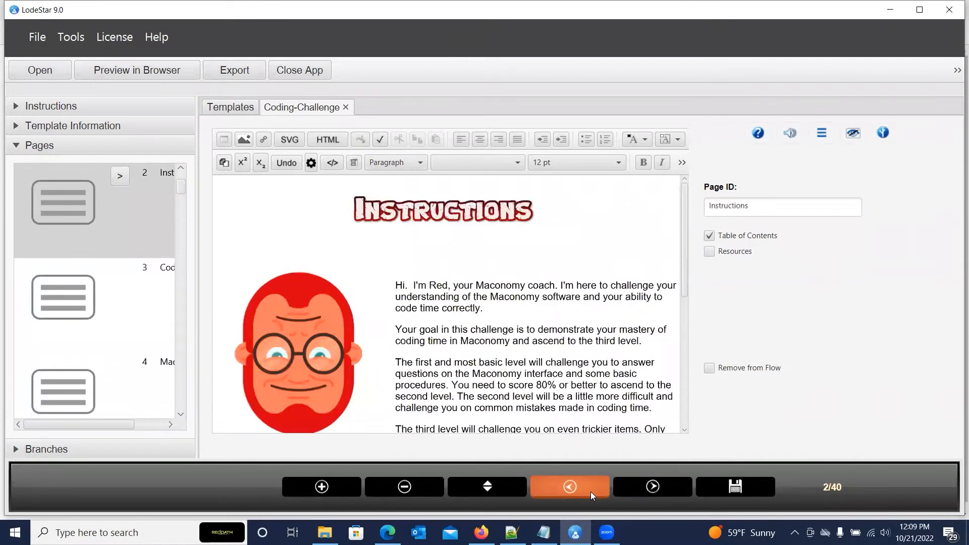
pyautogui.click(590, 491)
pyautogui.click(641, 487)
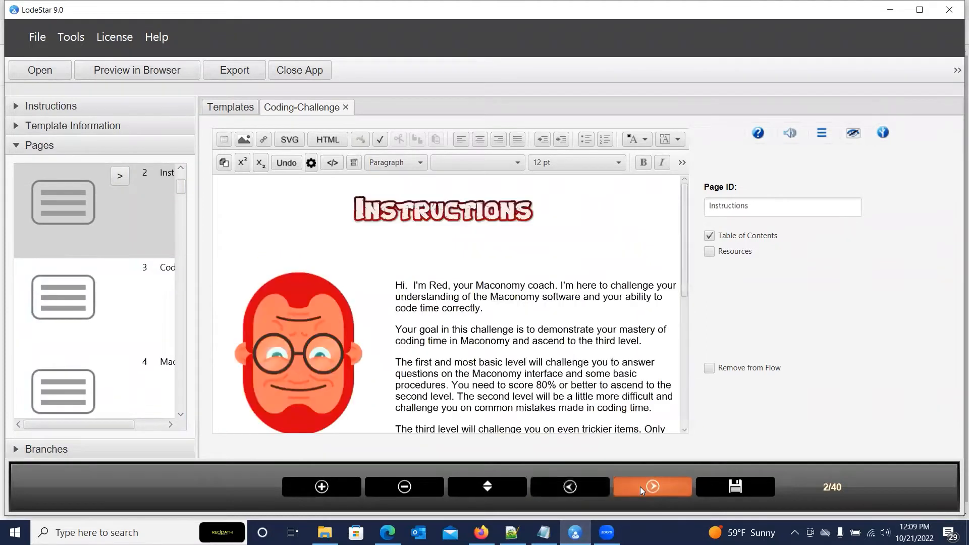
pyautogui.click(589, 487)
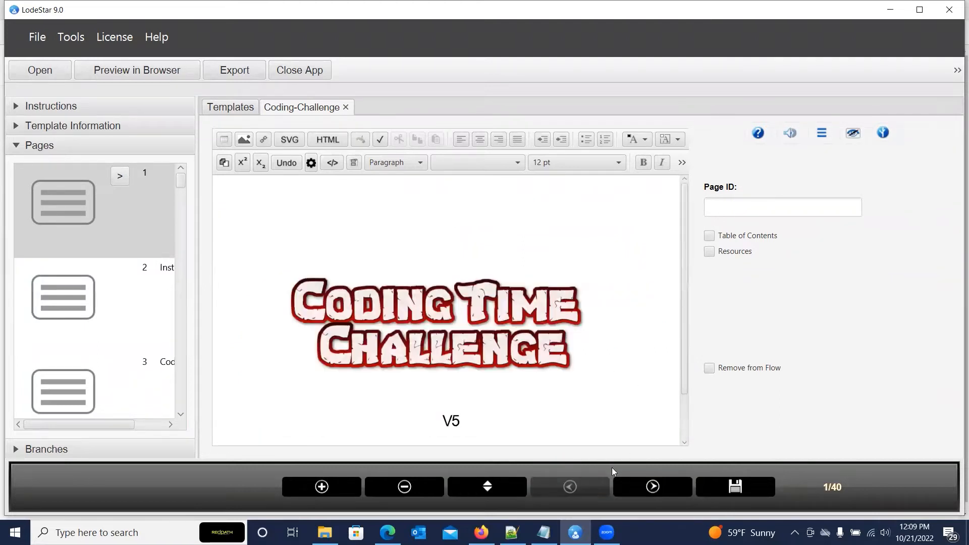
pyautogui.click(648, 487)
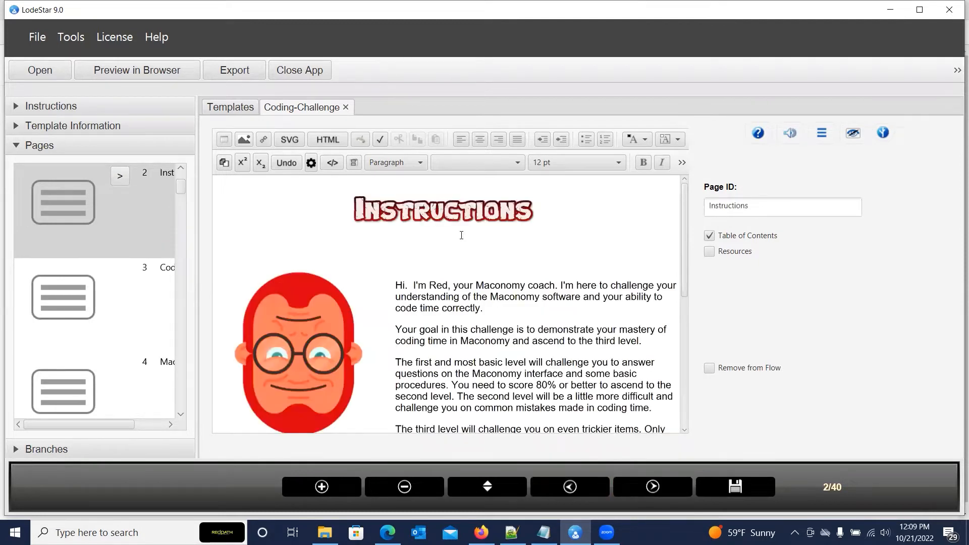
# Step: Page forward through the tips pages and Red Frown page to the Start Level One gate
pyautogui.click(654, 486)
pyautogui.click(654, 486)
pyautogui.click(654, 486)
pyautogui.click(655, 486)
pyautogui.click(654, 486)
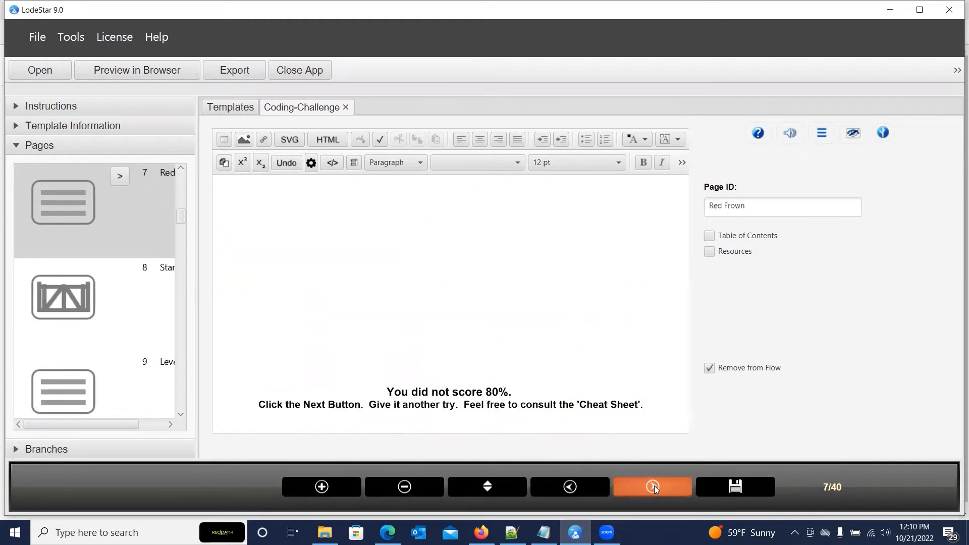
pyautogui.click(654, 486)
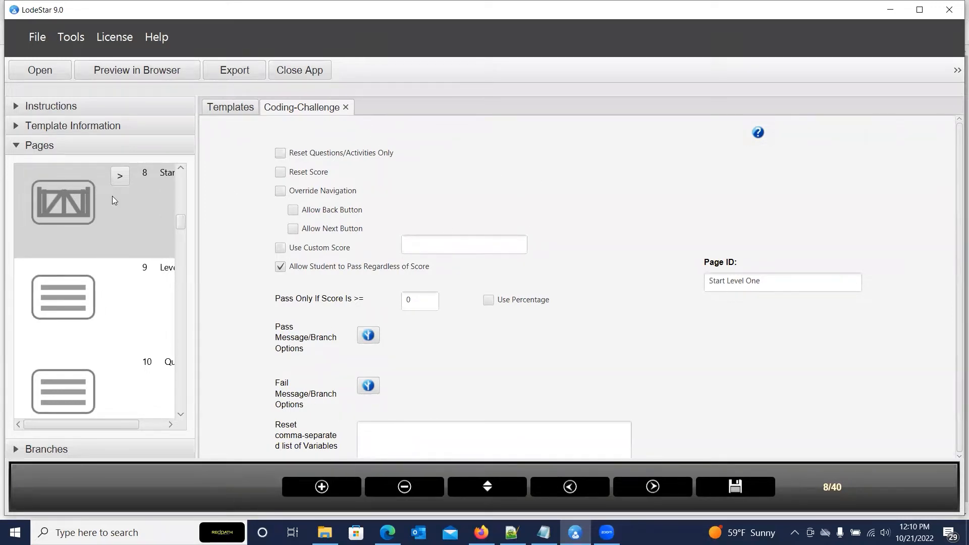
# Step: Check where the Start Level One gate sits in the page list relative to the Red Frown page
pyautogui.click(182, 168)
pyautogui.click(182, 168)
pyautogui.click(183, 167)
pyautogui.click(182, 168)
pyautogui.click(182, 168)
pyautogui.moveTo(183, 168); pyautogui.dragTo(182, 169)
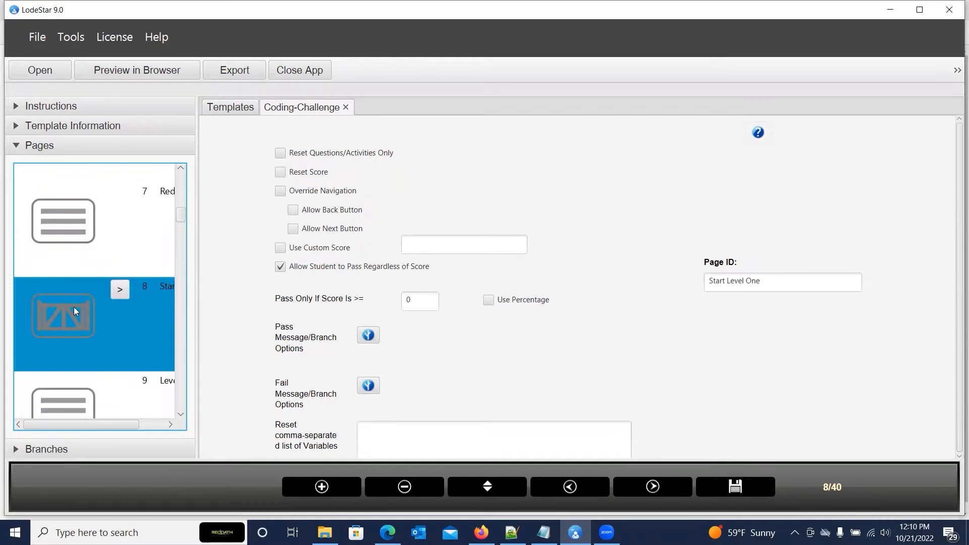
# Step: Page forward through the Level One introduction and its question pages up to Question 8
pyautogui.click(637, 486)
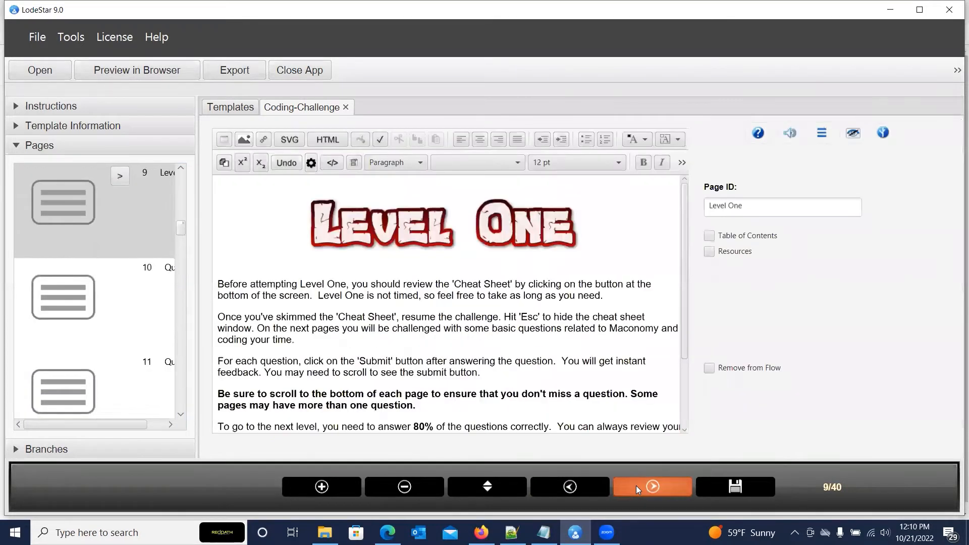
pyautogui.click(662, 488)
pyautogui.click(662, 488)
pyautogui.click(662, 488)
pyautogui.click(662, 488)
pyautogui.click(662, 488)
pyautogui.click(663, 488)
pyautogui.click(662, 488)
pyautogui.click(662, 487)
# Step: Inspect the multiple-choice settings of the question about unsubmitted business days in August and close them without changes
pyautogui.scroll(-3, 443, 295)
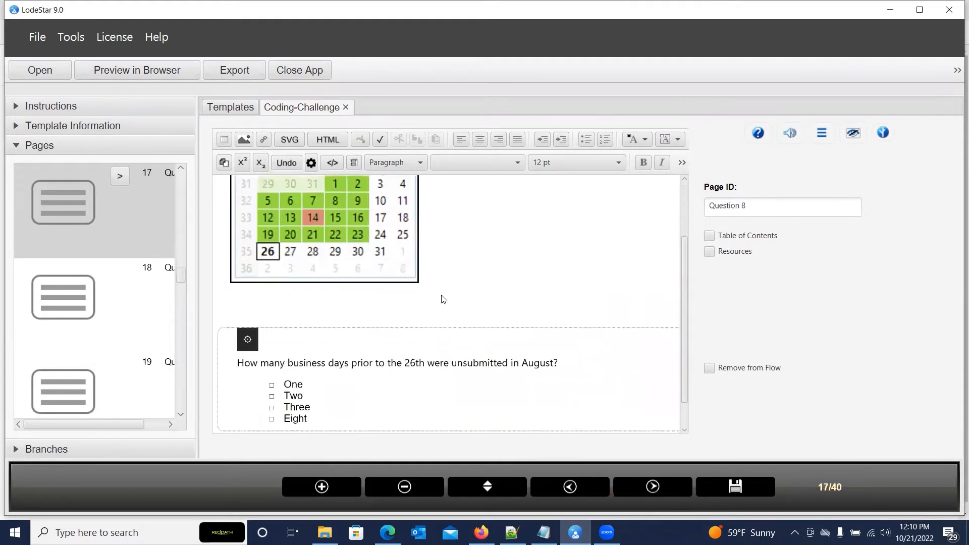
pyautogui.scroll(-1, 443, 295)
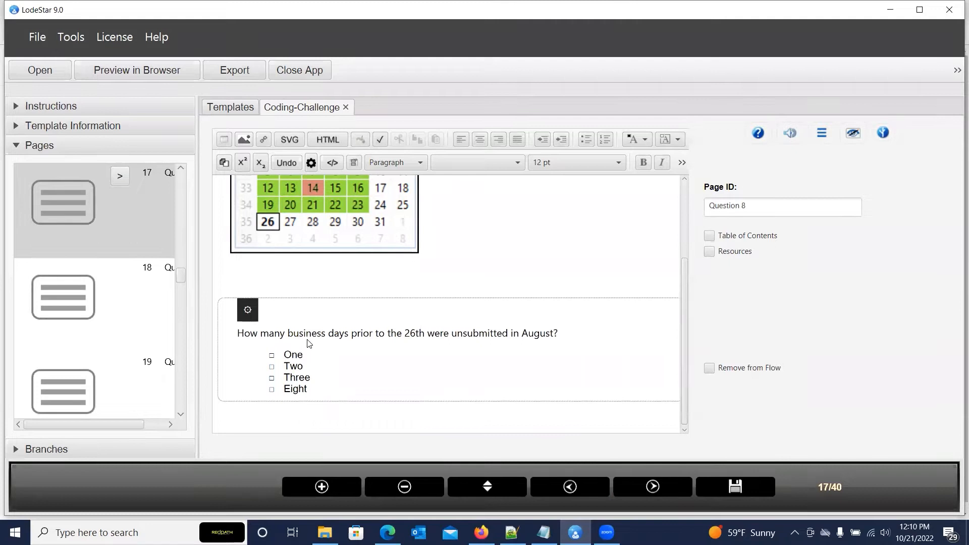
pyautogui.doubleClick(359, 357)
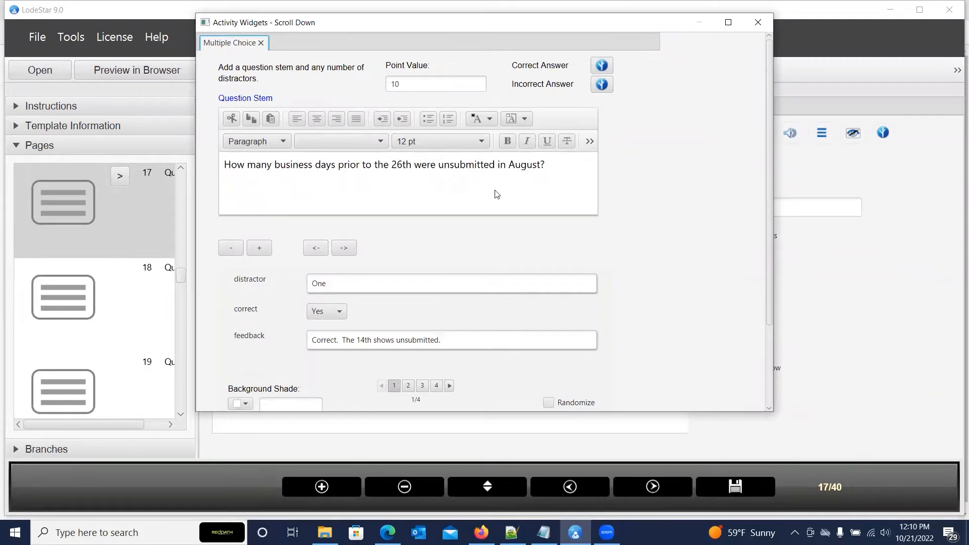
pyautogui.click(757, 22)
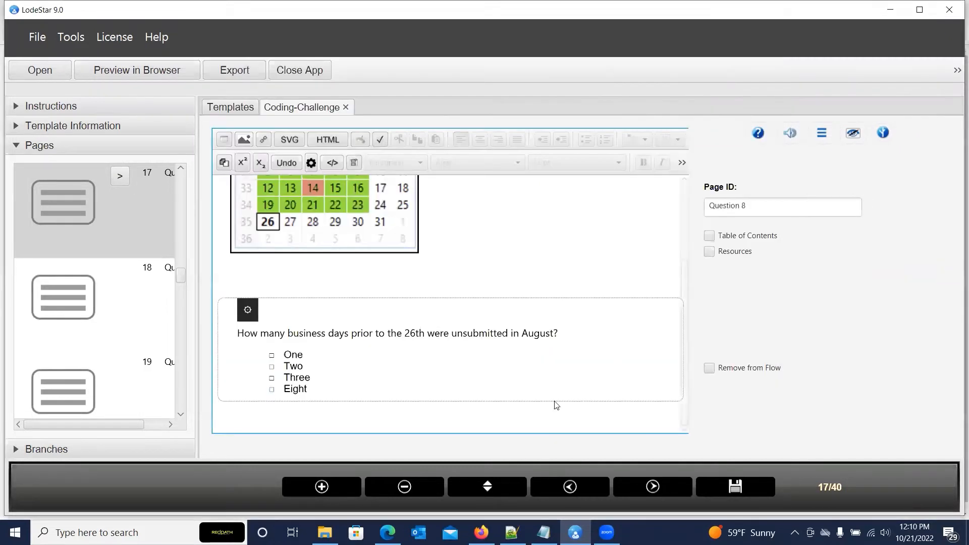
# Step: Page forward to the Level Two Gate and check its minimum passing score
pyautogui.click(657, 487)
pyautogui.click(657, 487)
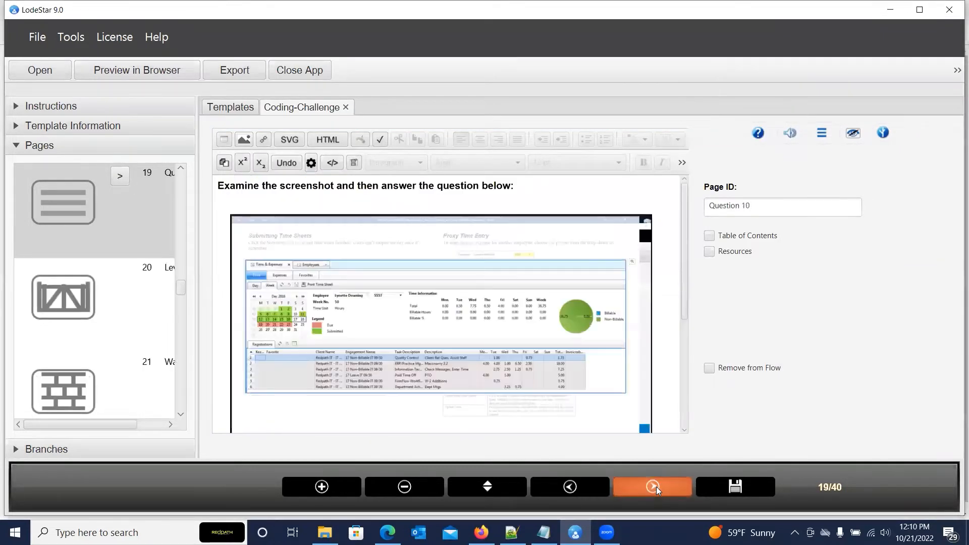
pyautogui.click(656, 487)
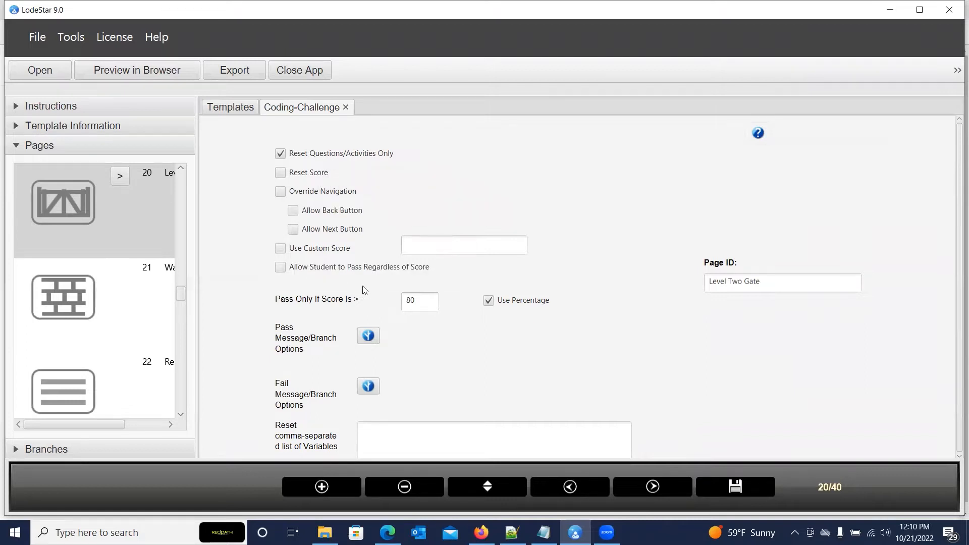
pyautogui.click(421, 300)
# Step: Page forward past the wall and the Red Frown and Red Smile pages to the Level Two introduction
pyautogui.click(651, 487)
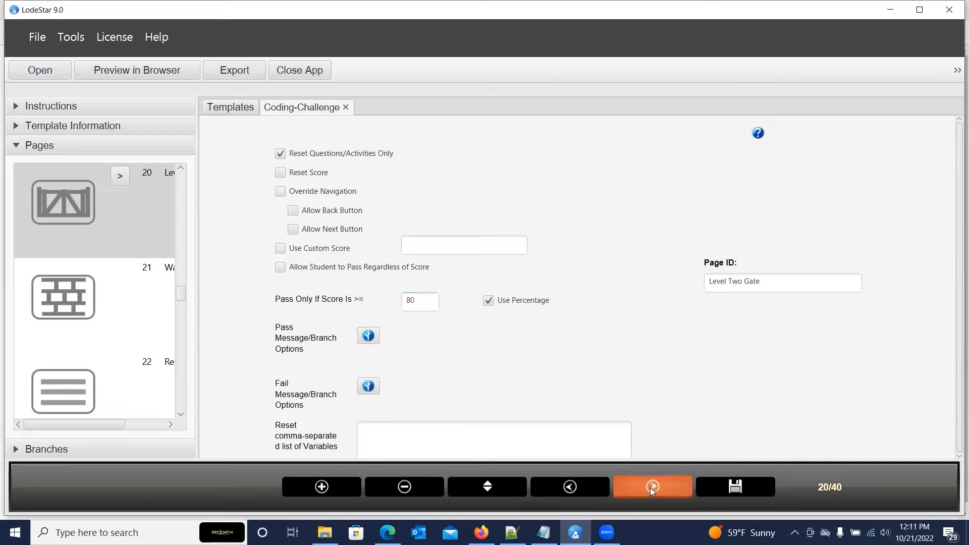
pyautogui.click(651, 487)
pyautogui.click(651, 486)
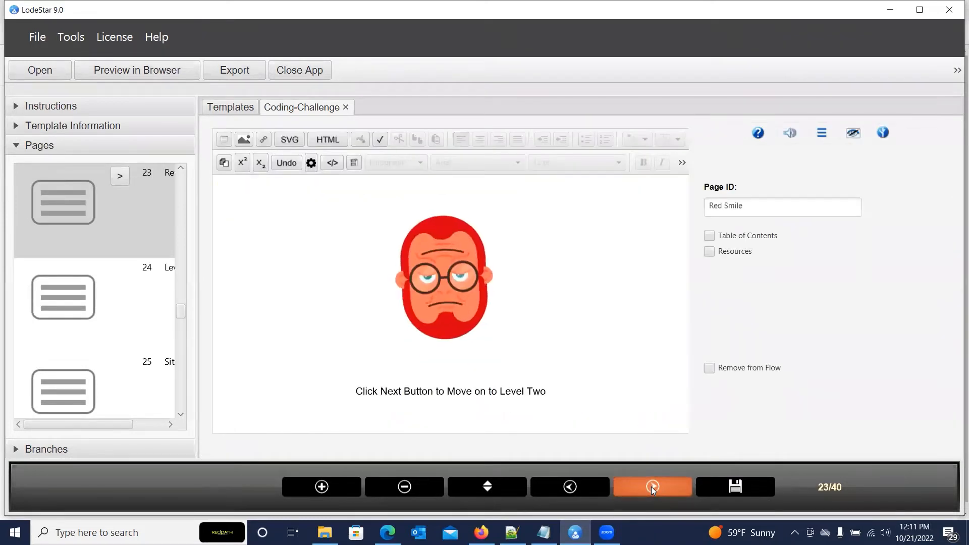
pyautogui.click(651, 486)
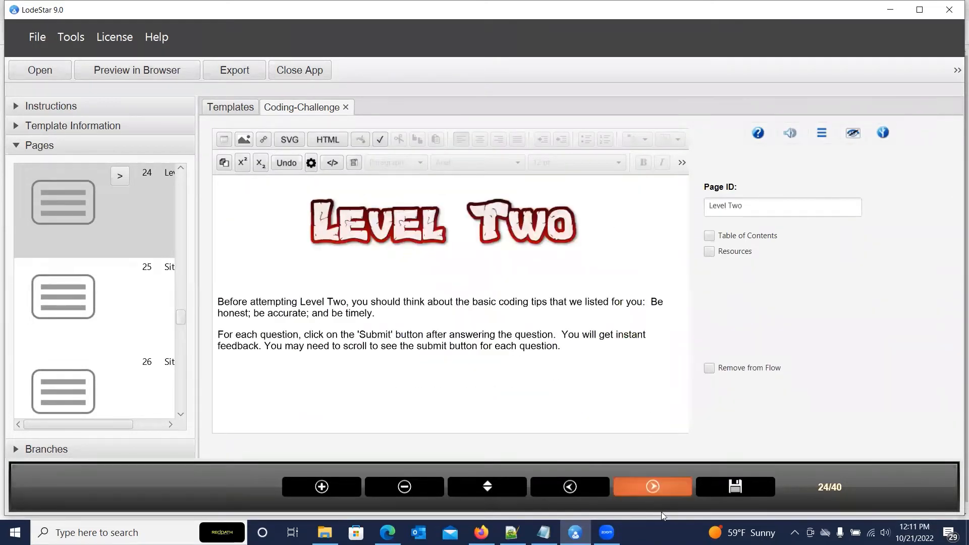
# Step: Review the Level Two situation pages, including the answer choices on the Situation Four page
pyautogui.click(662, 492)
pyautogui.click(664, 493)
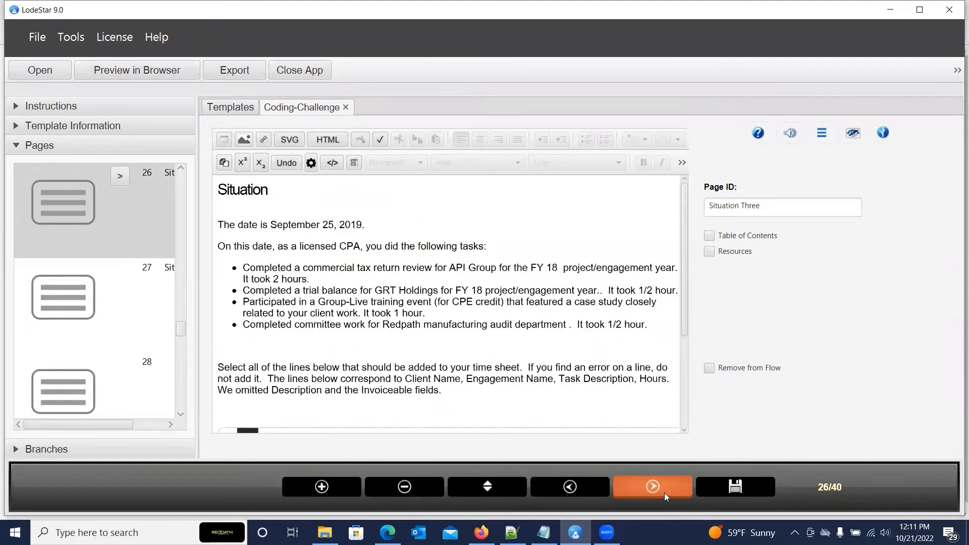
pyautogui.click(664, 493)
pyautogui.scroll(-5, 583, 419)
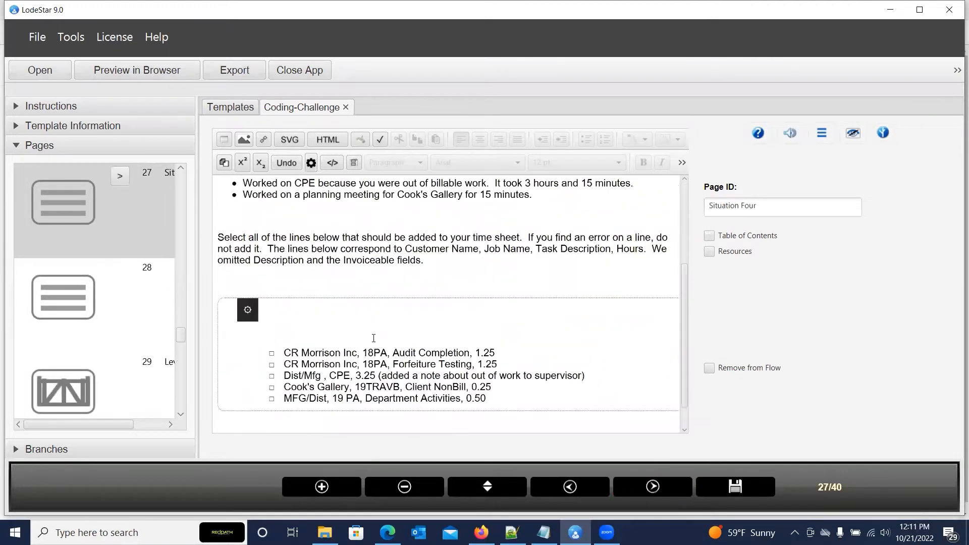
pyautogui.click(652, 487)
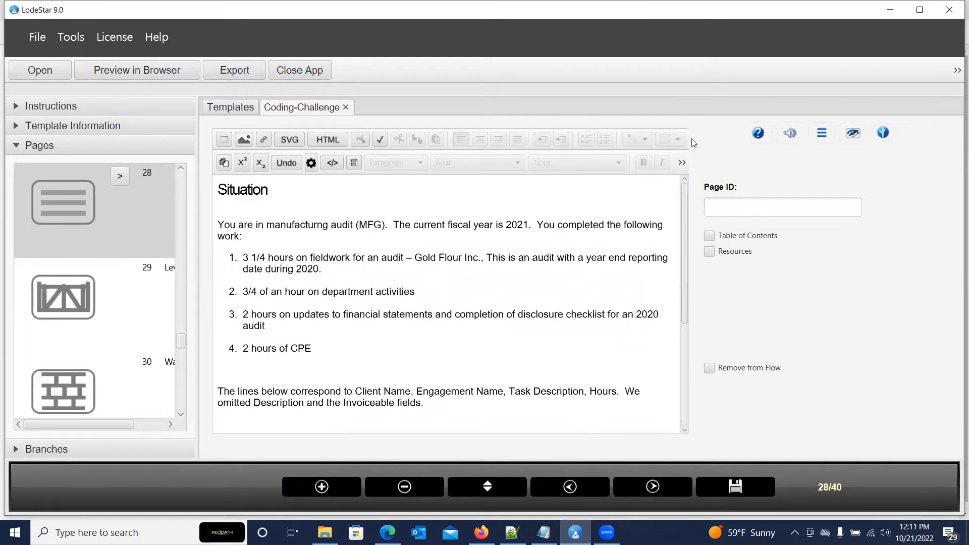
# Step: Page forward from the Level Three Gate through the wall and Level Three pages to the Report page
pyautogui.click(632, 482)
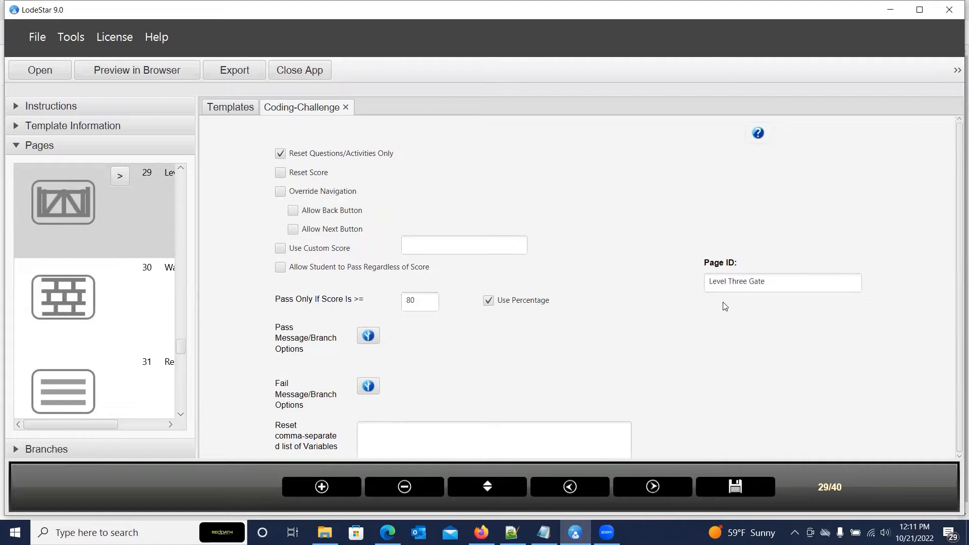
pyautogui.click(663, 480)
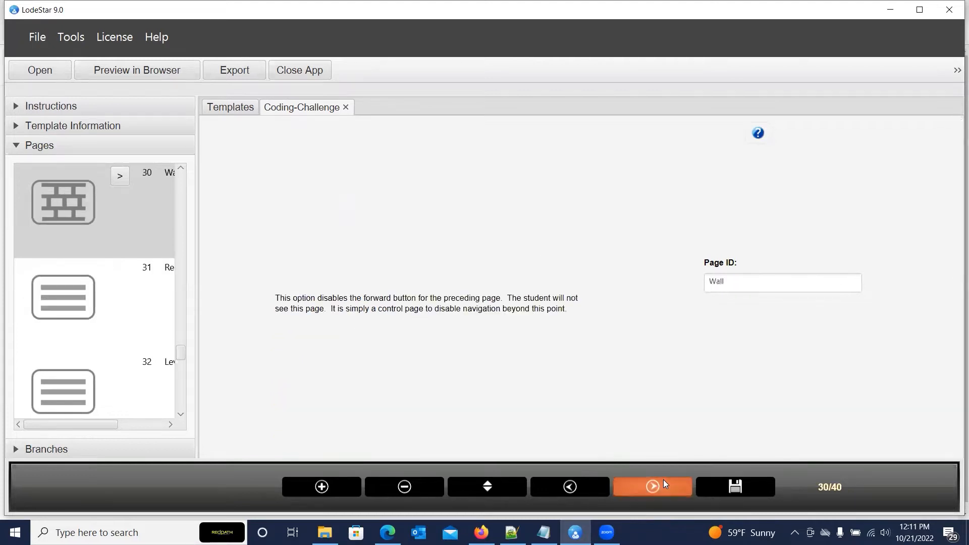
pyautogui.click(663, 480)
pyautogui.click(663, 479)
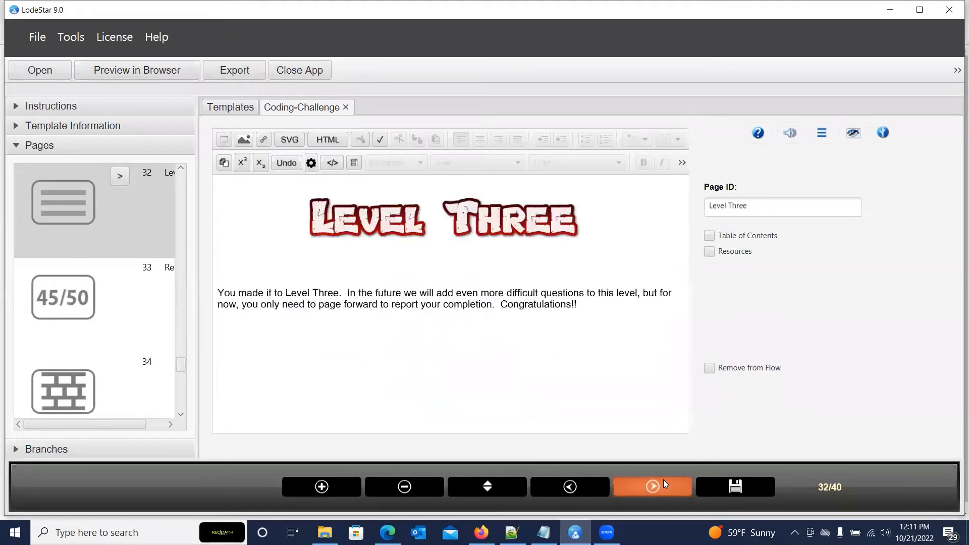
pyautogui.click(664, 479)
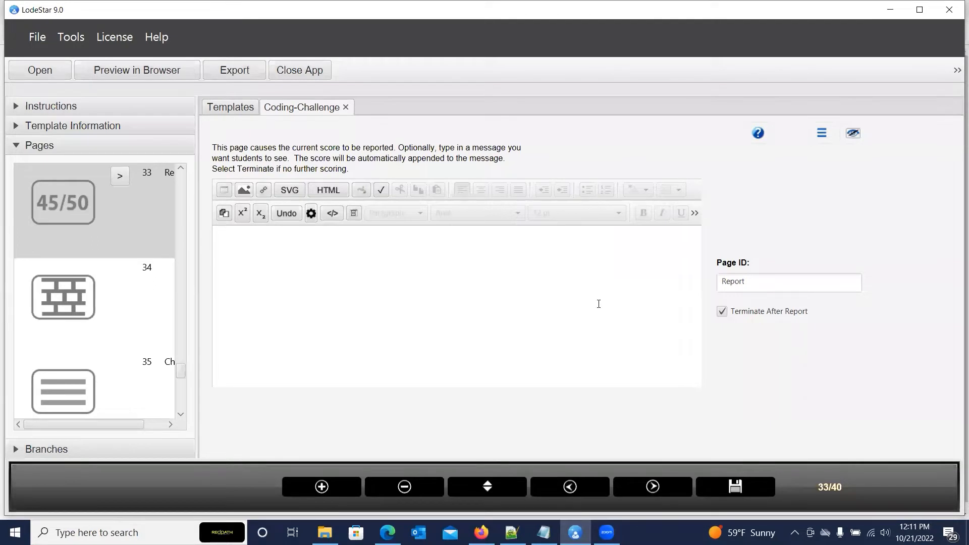
# Step: Display the lesson's branch diagram and widen its pane to show several columns of pages
pyautogui.scroll(8, 87, 283)
pyautogui.scroll(-6, 82, 368)
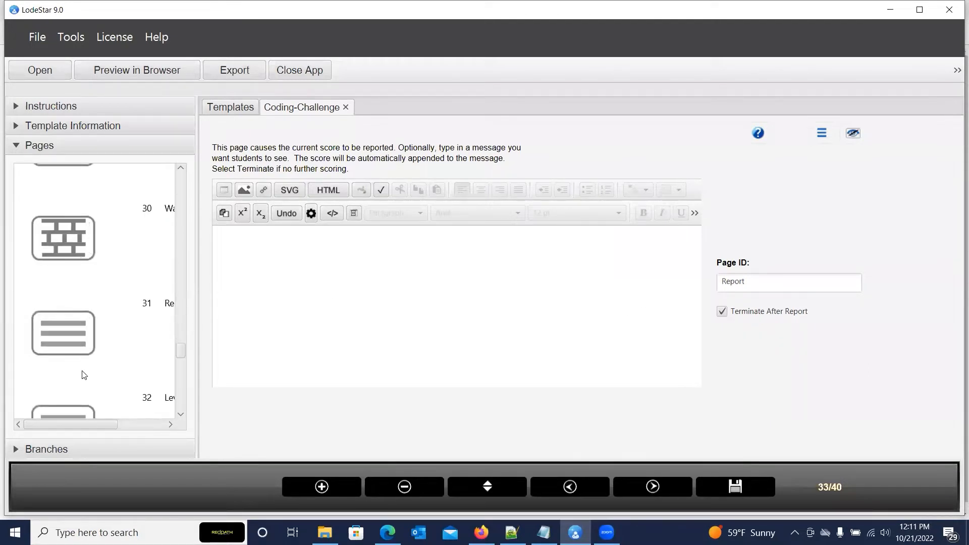
pyautogui.click(68, 447)
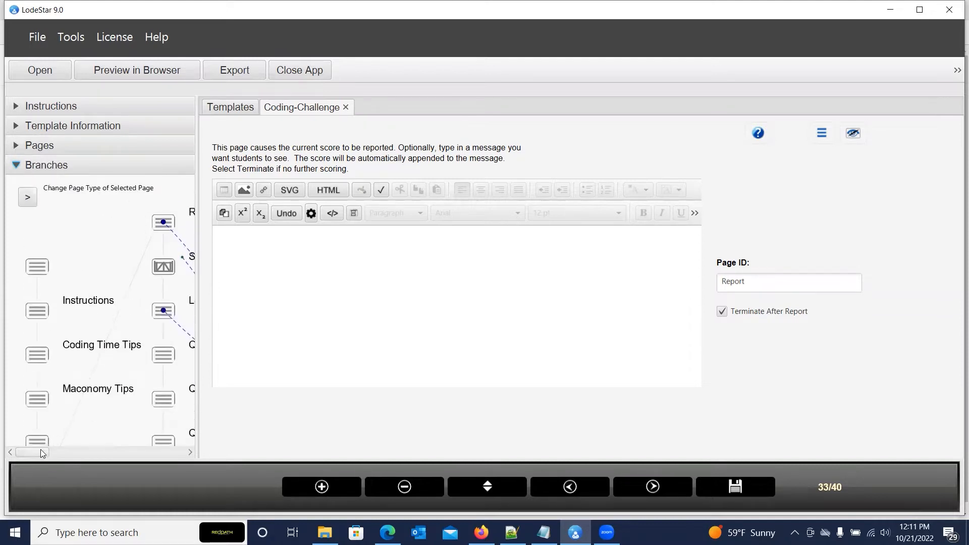
pyautogui.scroll(-3, 41, 350)
pyautogui.moveTo(32, 456); pyautogui.dragTo(44, 458)
pyautogui.moveTo(197, 364); pyautogui.dragTo(424, 362)
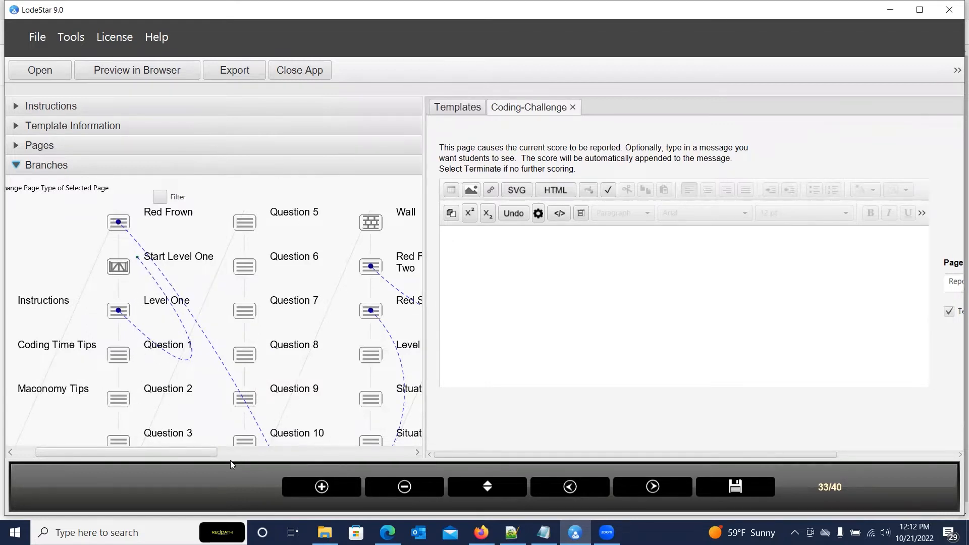
# Step: Examine the branches running from the Level One pages to the Level Two and Level Three gates
pyautogui.moveTo(182, 456); pyautogui.dragTo(213, 426)
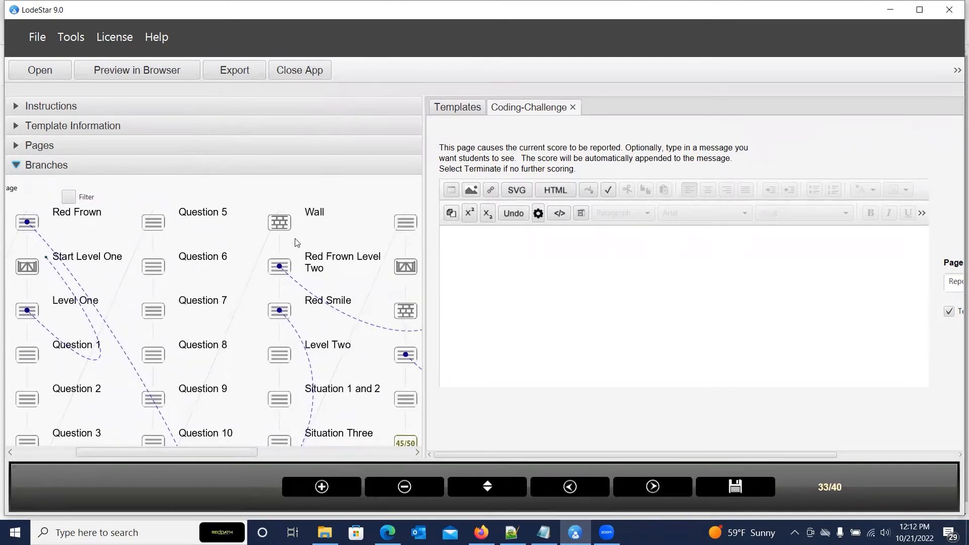
pyautogui.scroll(-3, 286, 358)
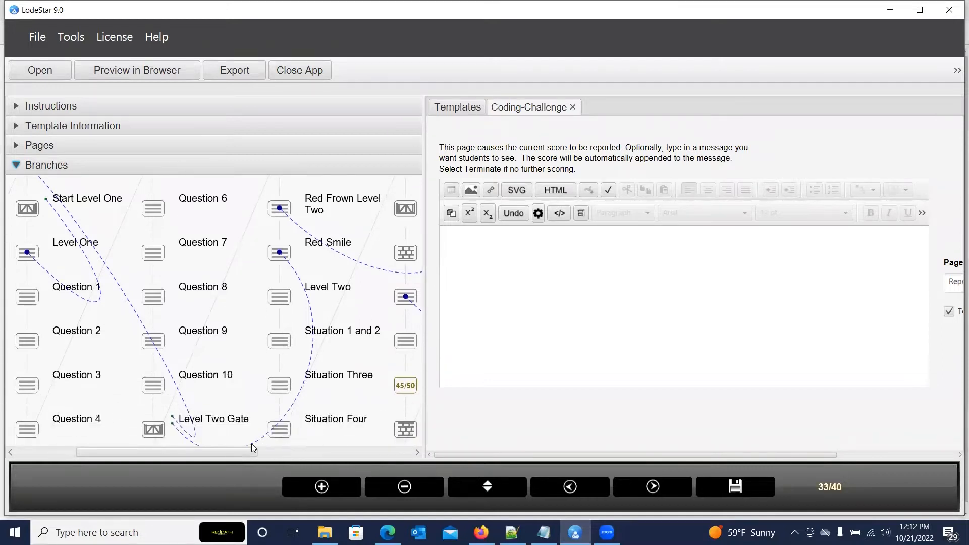
pyautogui.moveTo(239, 449); pyautogui.dragTo(305, 460)
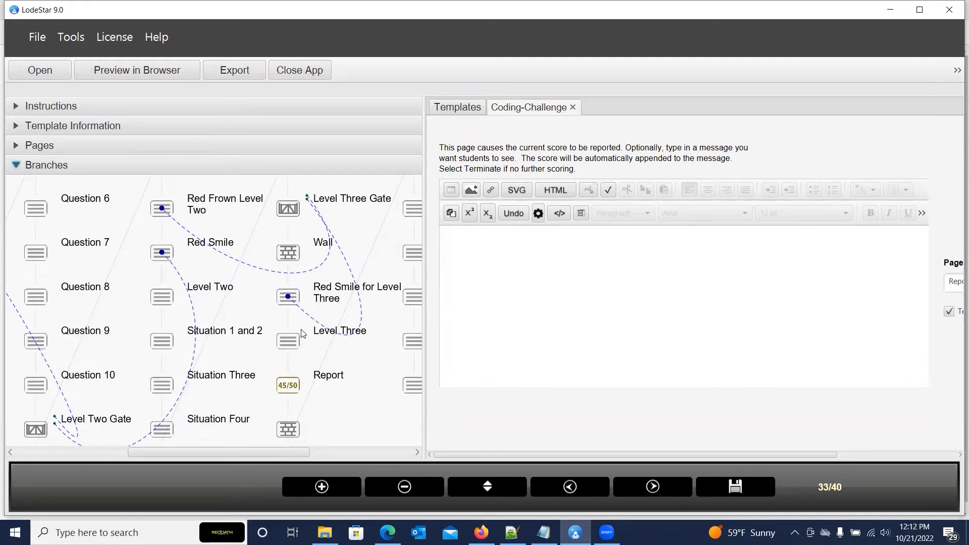
# Step: Return to the start of the branch diagram and open the Red Frown page to view its content and page options
pyautogui.moveTo(190, 452); pyautogui.dragTo(56, 439)
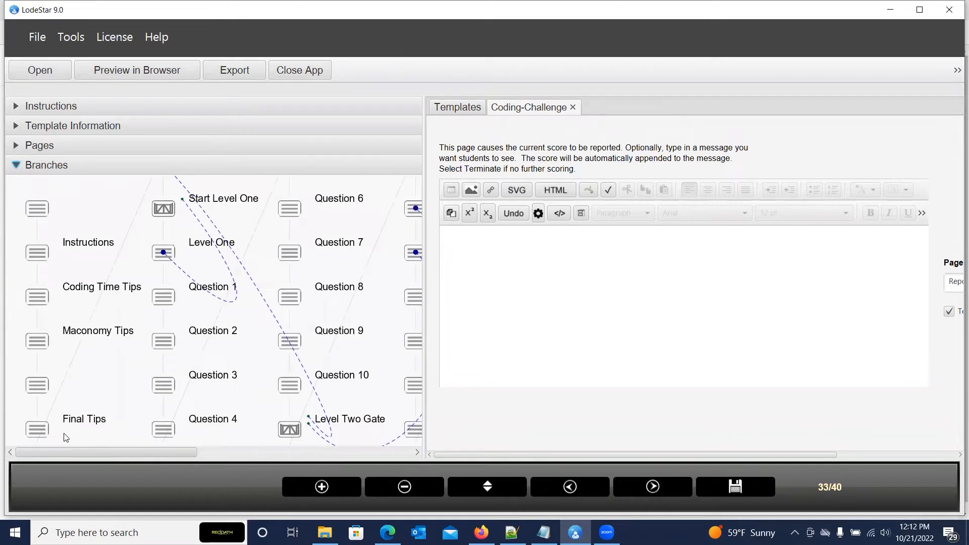
pyautogui.scroll(3, 99, 310)
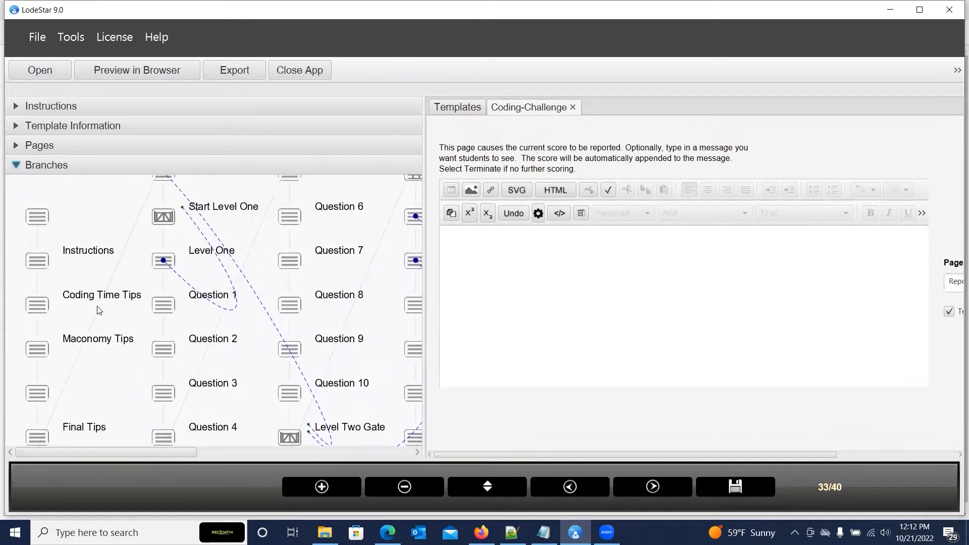
pyautogui.scroll(-2, 99, 310)
pyautogui.scroll(2, 99, 310)
pyautogui.scroll(1, 99, 310)
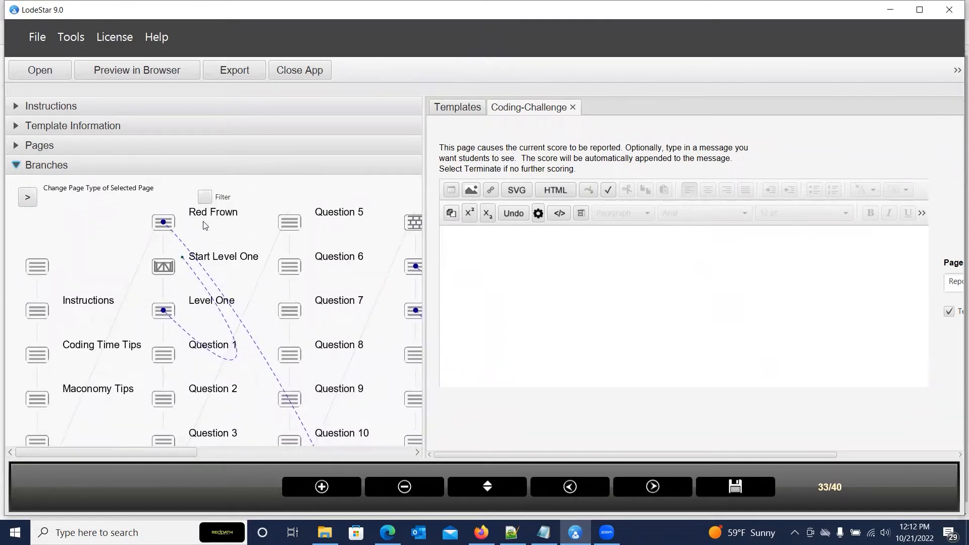
pyautogui.click(168, 218)
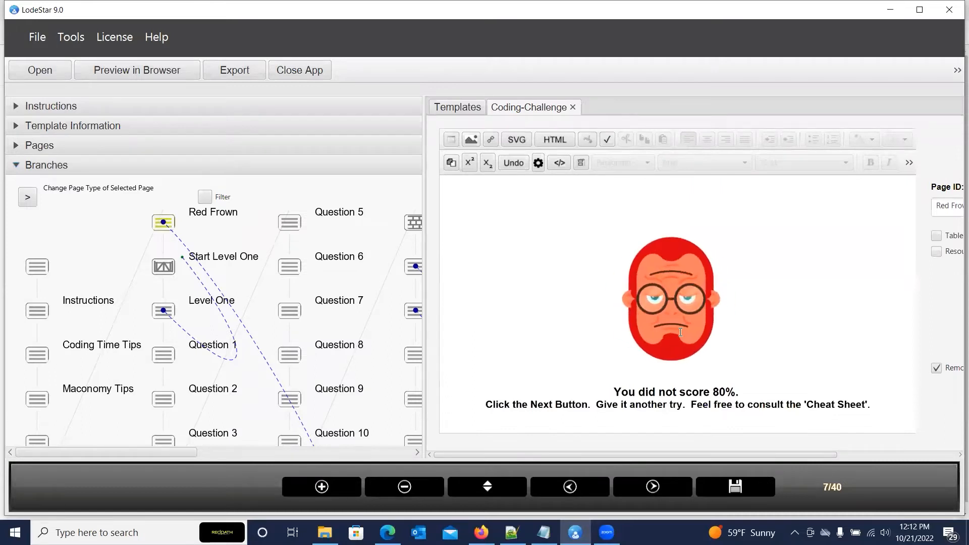
pyautogui.moveTo(528, 457); pyautogui.dragTo(566, 457)
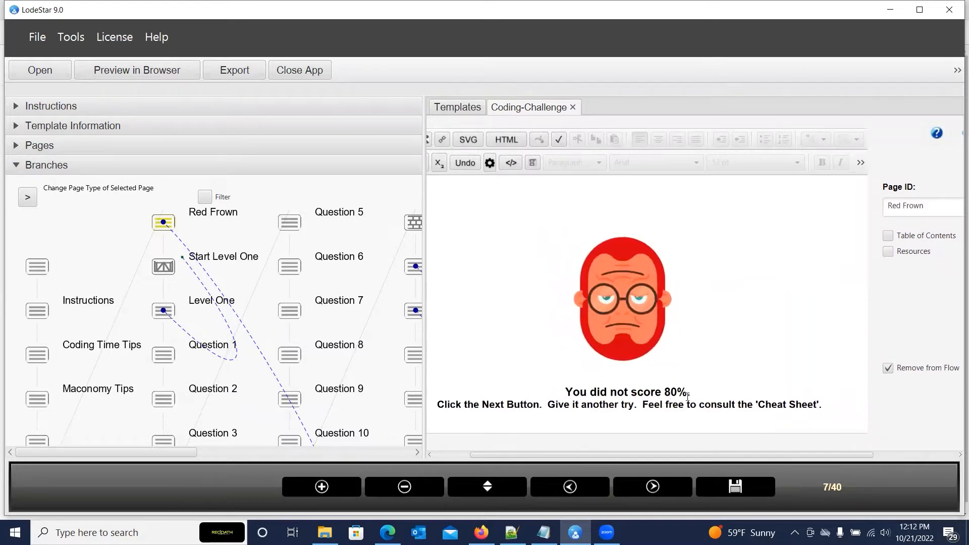
# Step: Check the Red Frown page's flow options, view the Level One page that follows, and return to Red Frown
pyautogui.moveTo(519, 455); pyautogui.dragTo(593, 466)
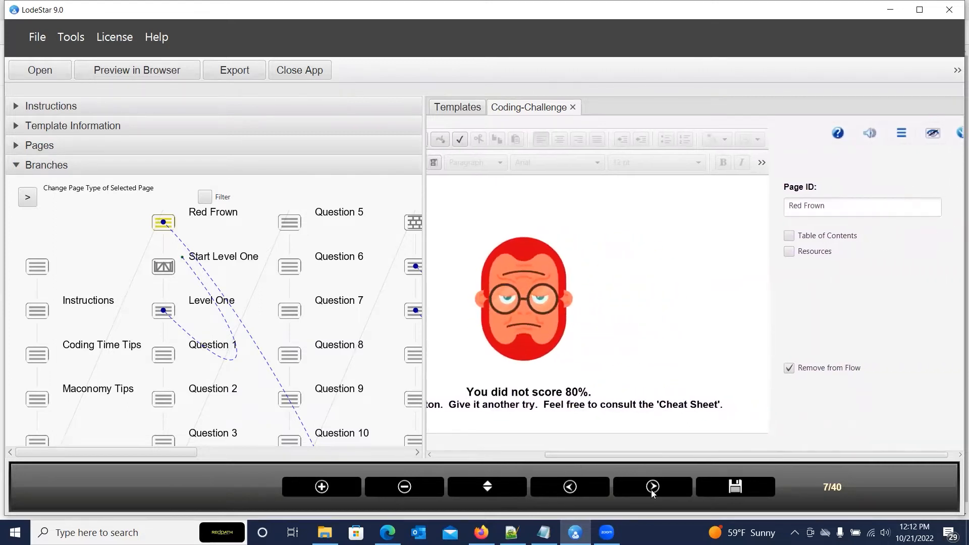
pyautogui.click(672, 492)
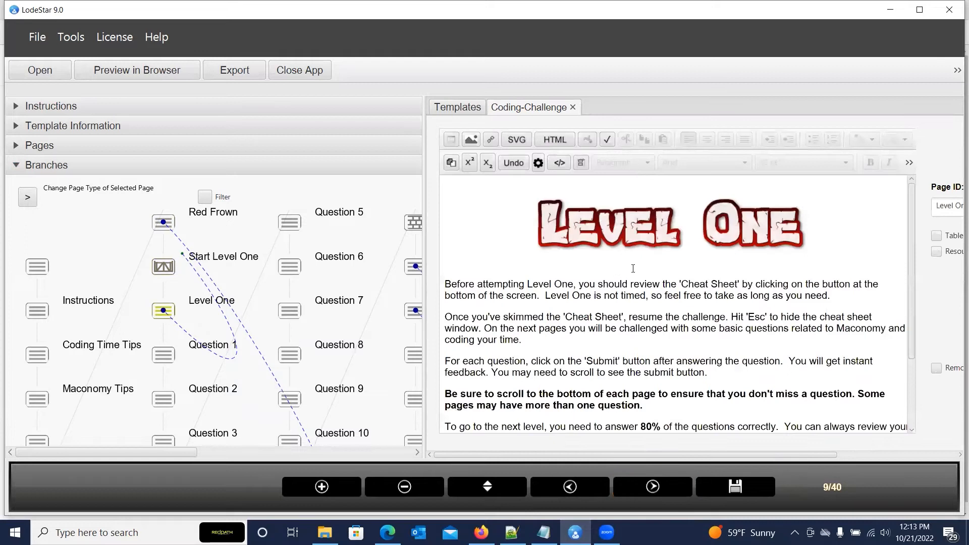
pyautogui.click(592, 487)
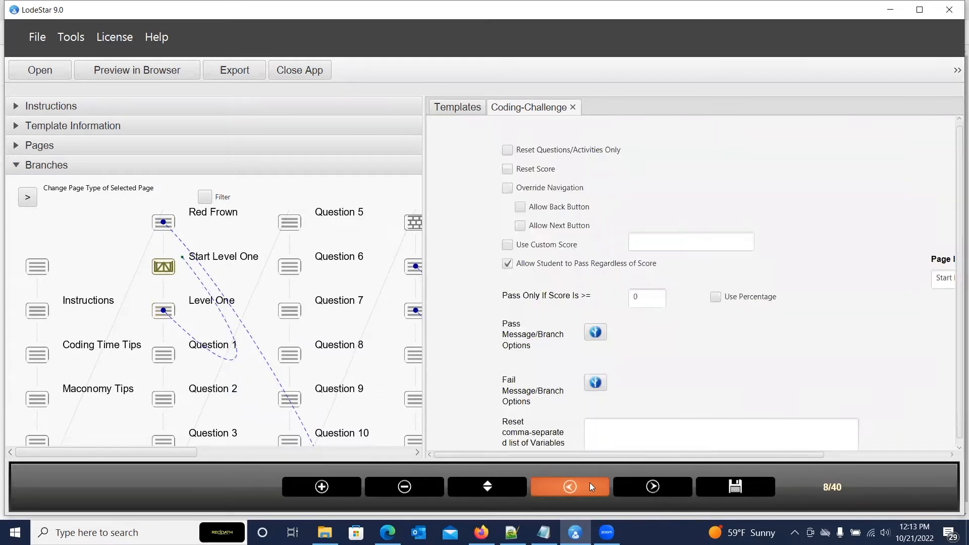
pyautogui.click(592, 487)
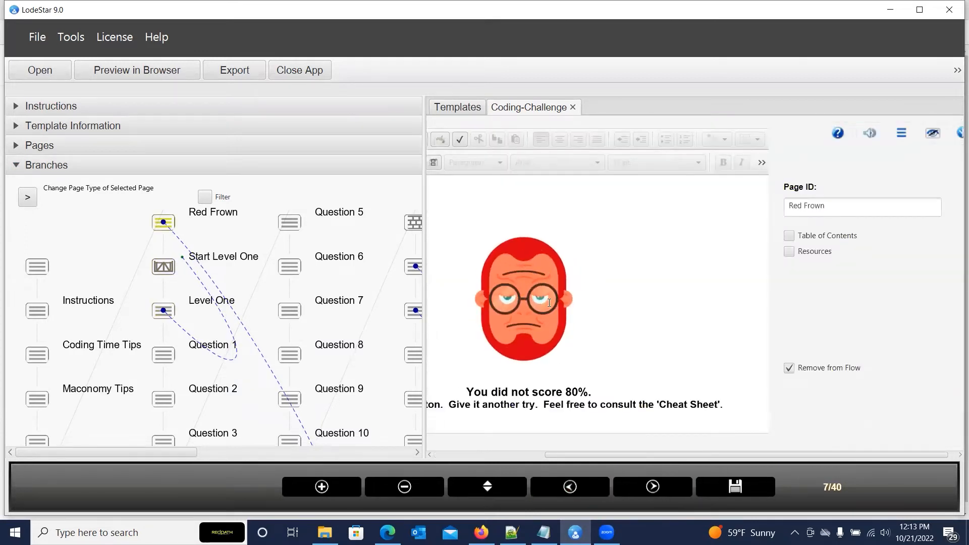
# Step: Narrow the branch pane, show the page list, and view Final Tips, Red Frown and the Start Level One gate
pyautogui.moveTo(423, 273); pyautogui.dragTo(34, 151)
pyautogui.click(35, 148)
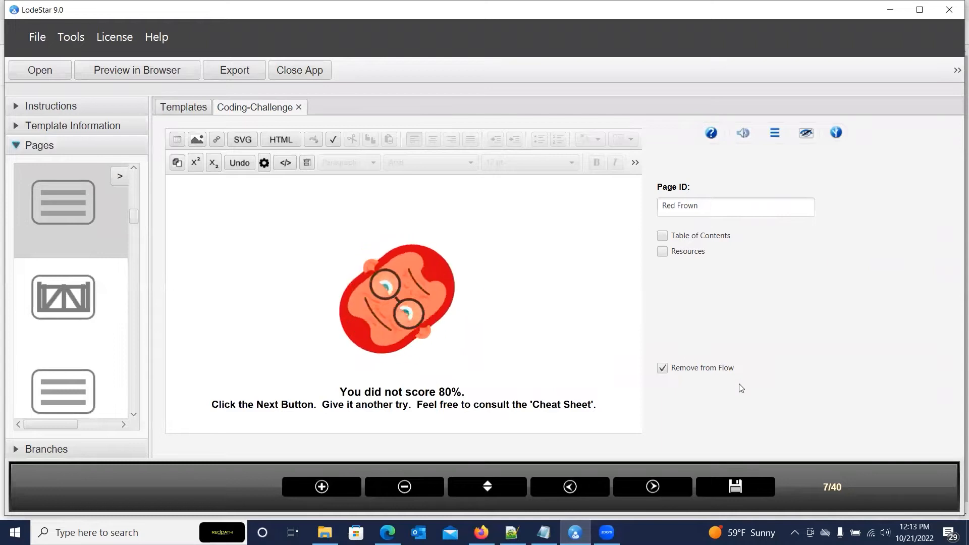
pyautogui.click(568, 486)
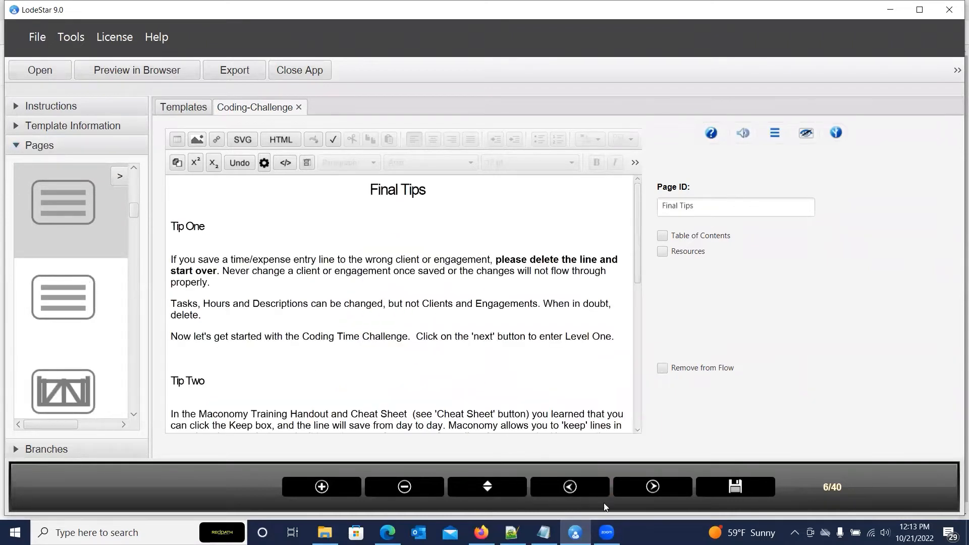
pyautogui.click(669, 490)
pyautogui.click(669, 490)
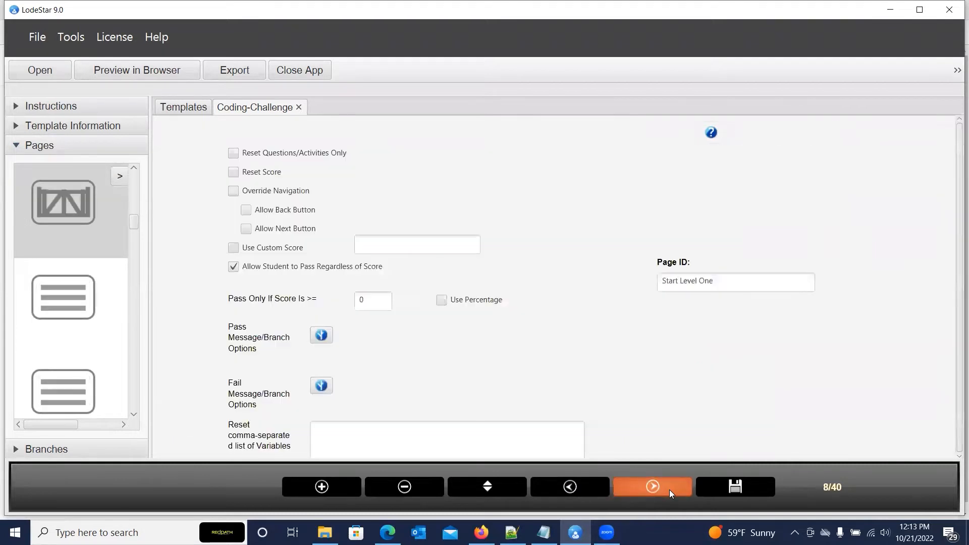
pyautogui.click(587, 493)
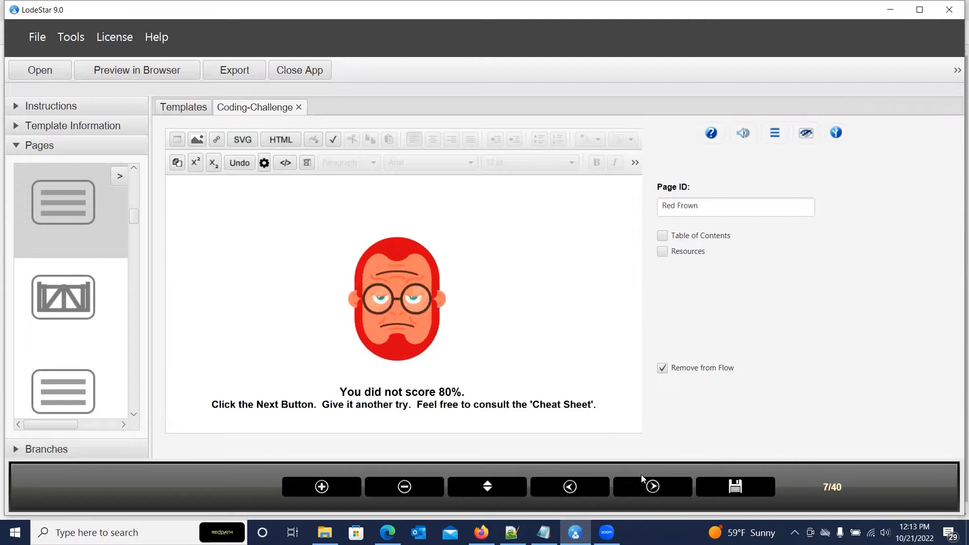
pyautogui.click(654, 486)
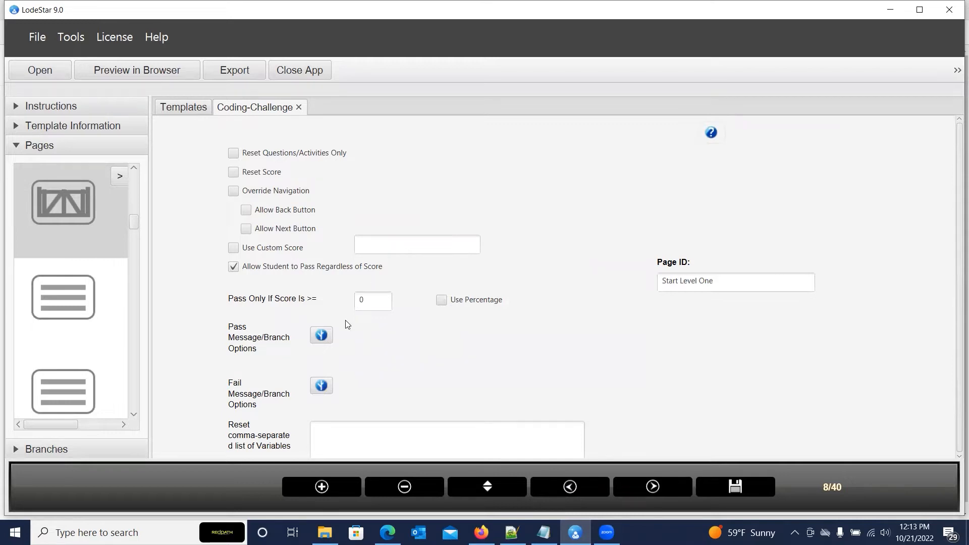
# Step: Inspect the Start Level One gate's passing score and its pass and fail branching options without changing them
pyautogui.click(368, 301)
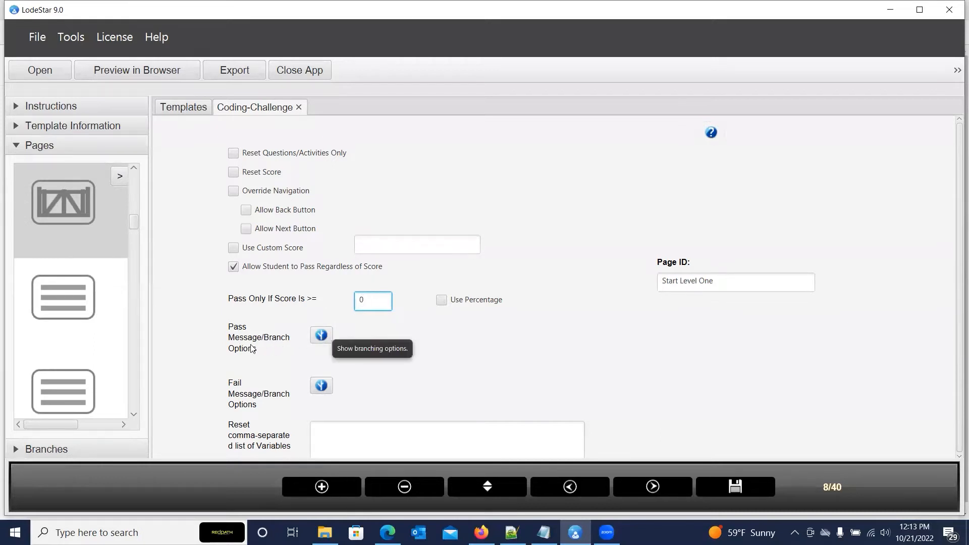
pyautogui.click(322, 337)
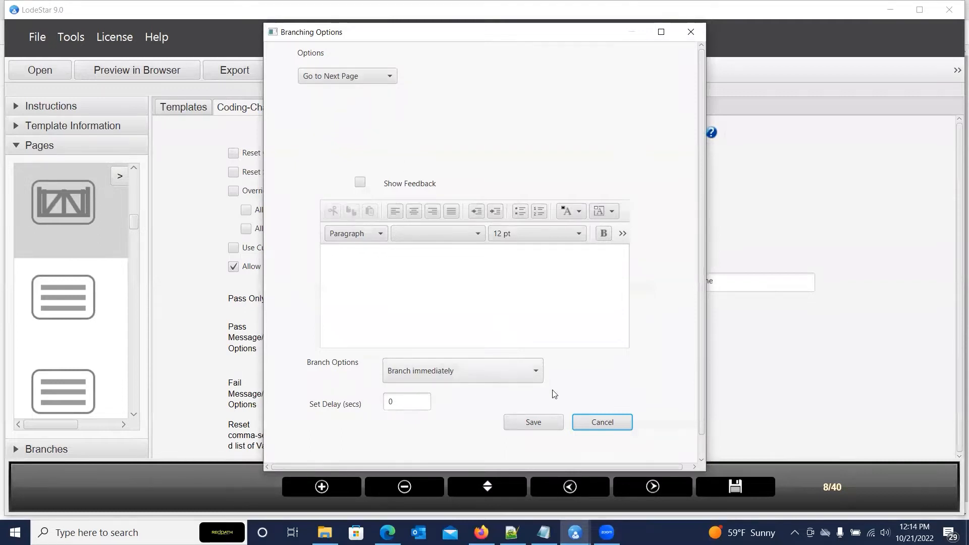
pyautogui.click(604, 423)
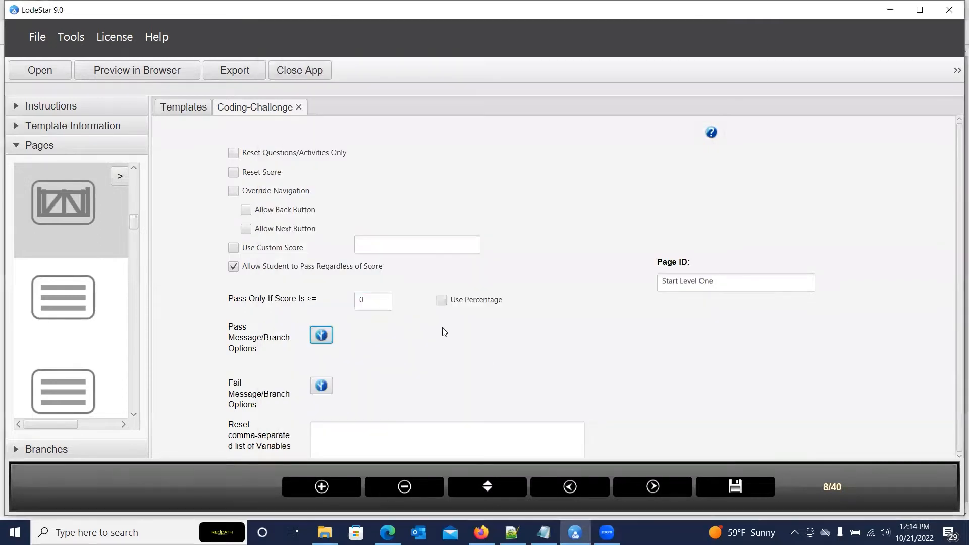
pyautogui.click(322, 386)
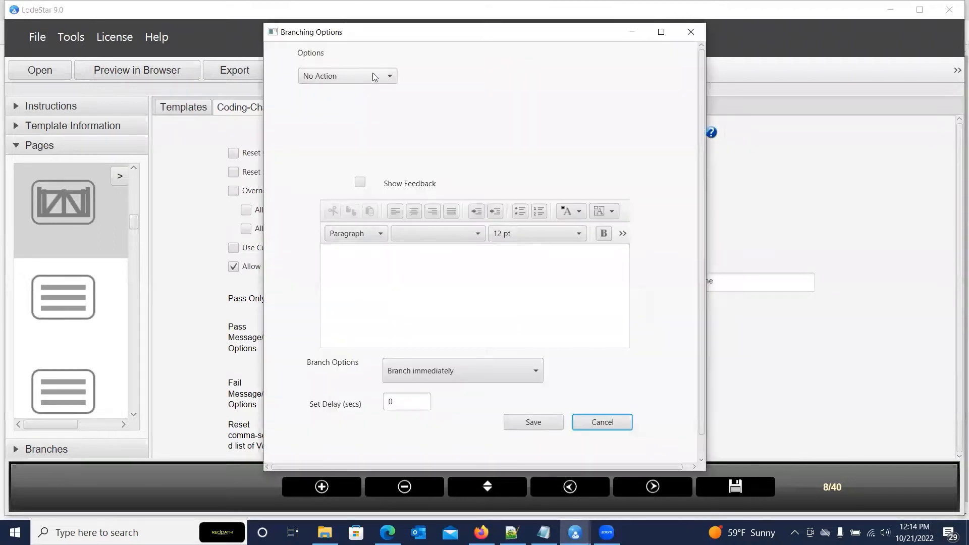
pyautogui.click(626, 427)
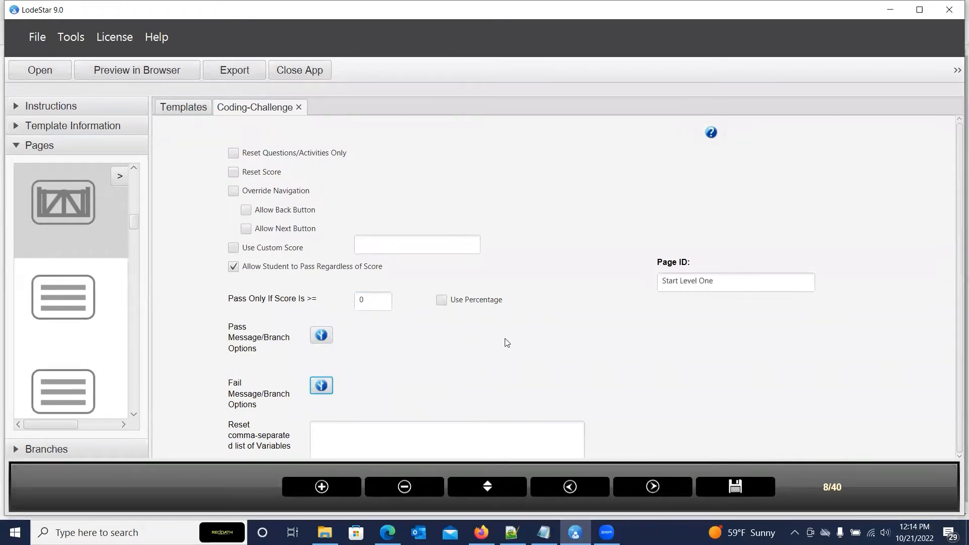
# Step: Page forward through Level One and its questions to the Level Two Gate and examine its passing score setting
pyautogui.click(645, 490)
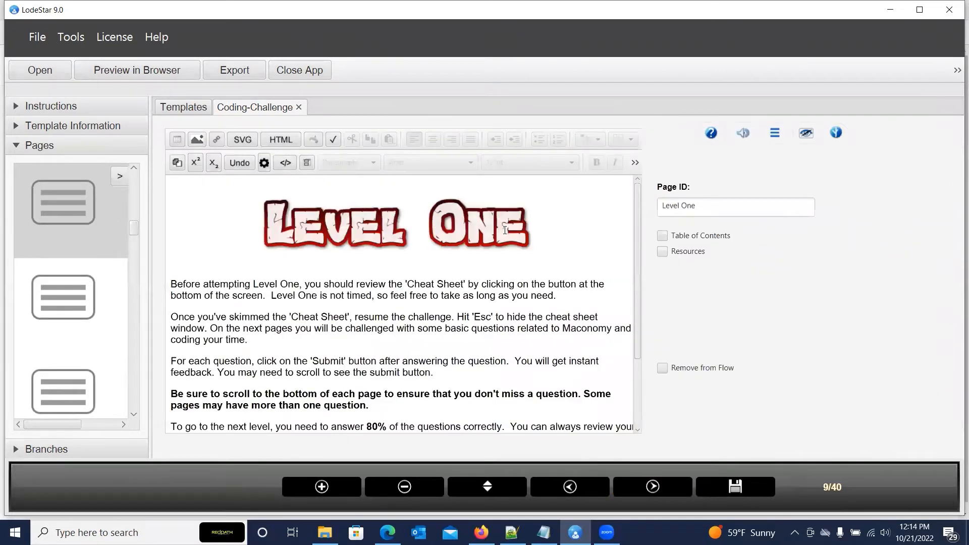
pyautogui.click(654, 490)
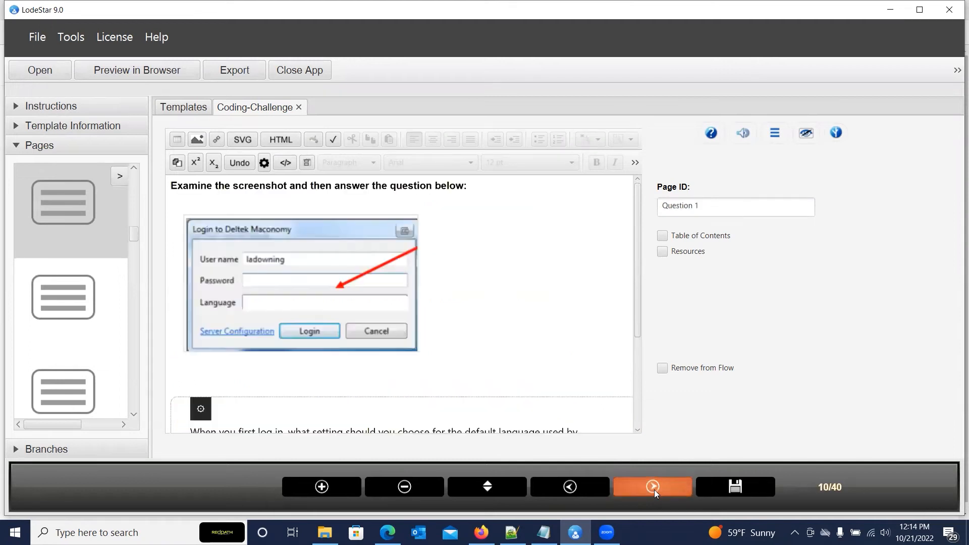
pyautogui.click(654, 489)
pyautogui.click(654, 490)
pyautogui.click(654, 490)
pyautogui.click(654, 490)
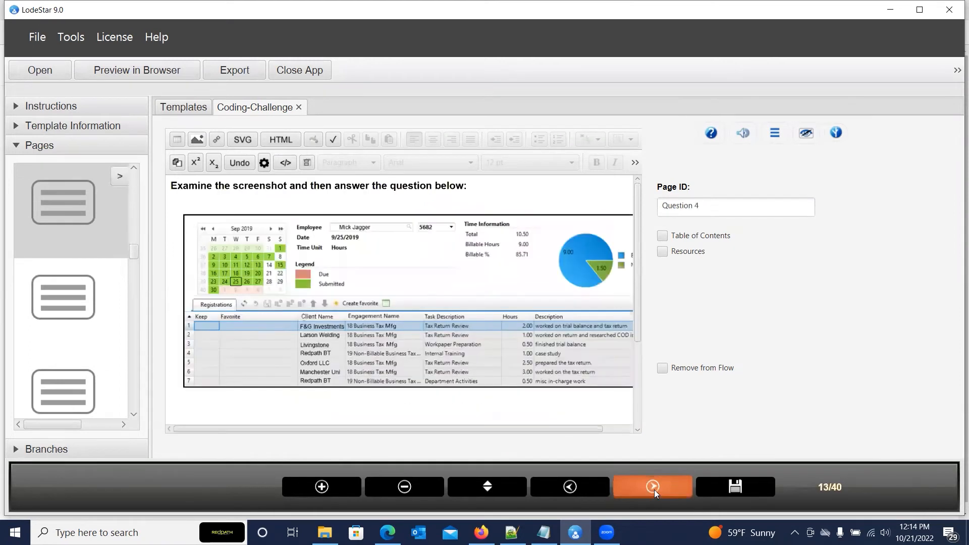
pyautogui.click(654, 490)
pyautogui.click(654, 490)
pyautogui.click(654, 490)
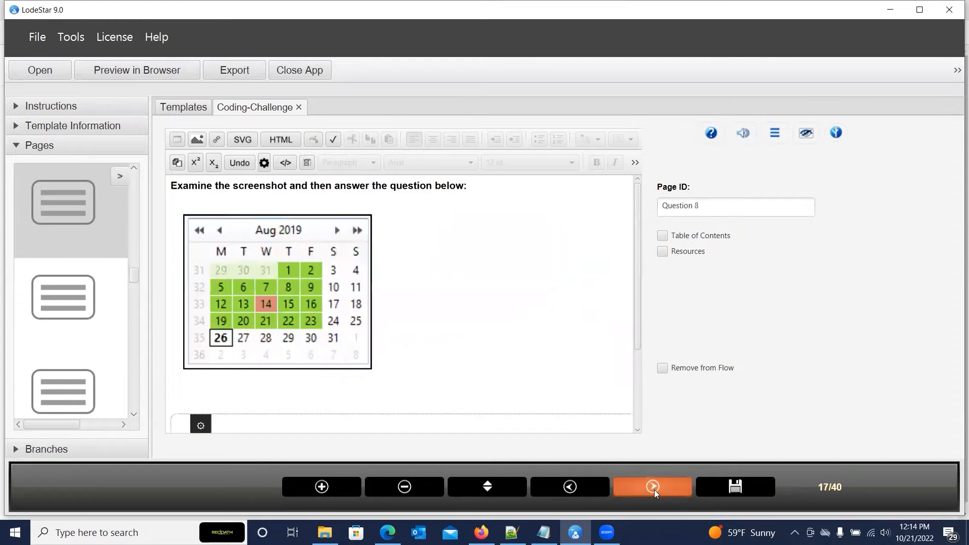
pyautogui.click(654, 490)
pyautogui.click(654, 490)
pyautogui.click(654, 490)
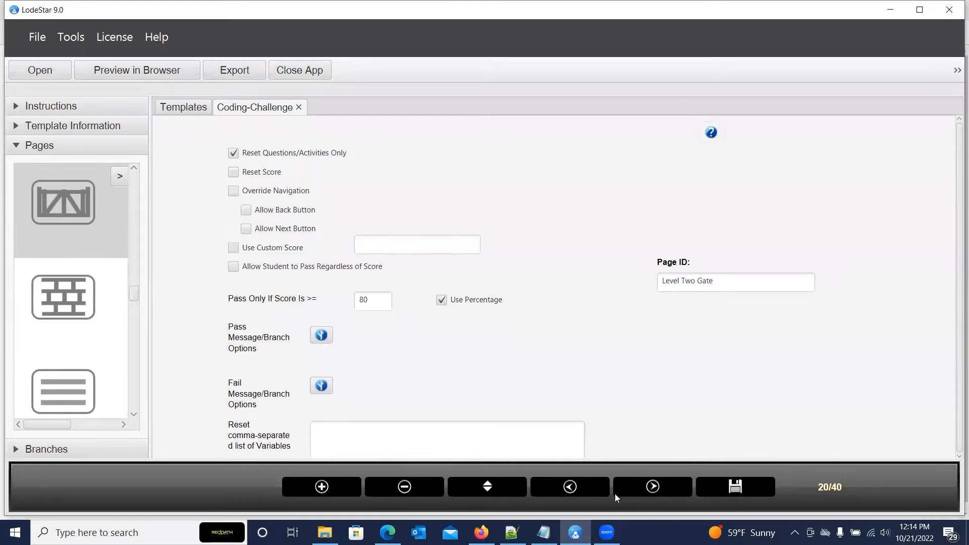
pyautogui.click(591, 485)
pyautogui.click(653, 493)
pyautogui.click(376, 298)
# Step: Preview the Coding-Challenge lesson in the browser and advance from the title page to the Level One page
pyautogui.click(163, 69)
pyautogui.click(477, 229)
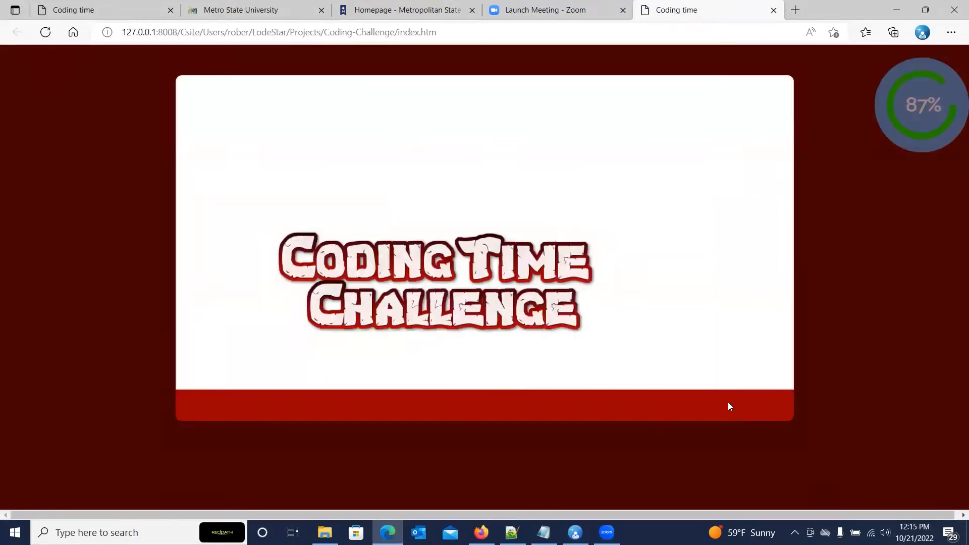
pyautogui.click(757, 416)
pyautogui.click(757, 415)
pyautogui.click(758, 415)
pyautogui.click(758, 416)
pyautogui.click(758, 416)
pyautogui.click(757, 416)
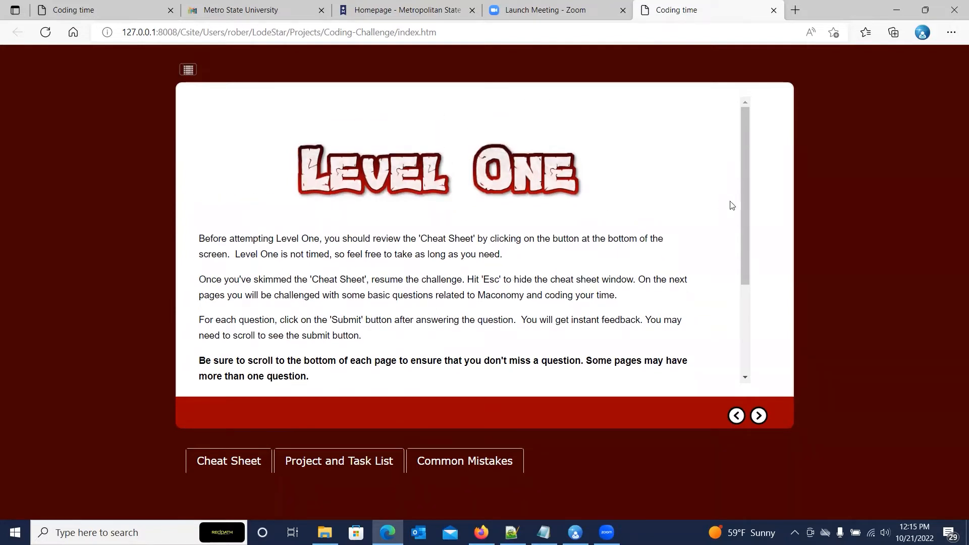
# Step: Go to the Change Password question, submit the answer "Select Window > Show View" and dismiss the feedback
pyautogui.click(759, 417)
pyautogui.click(759, 417)
pyautogui.scroll(-3, 550, 267)
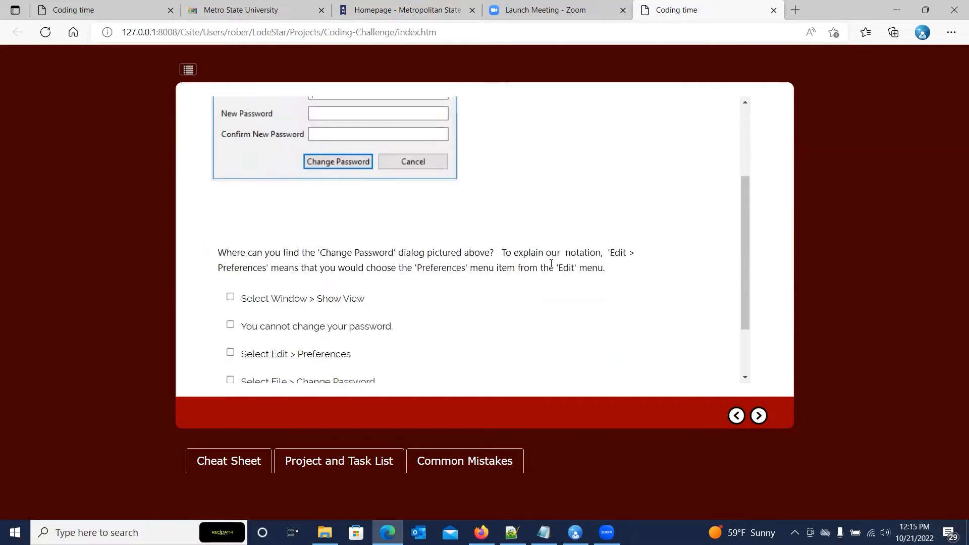
pyautogui.scroll(1, 551, 267)
pyautogui.scroll(-1, 551, 266)
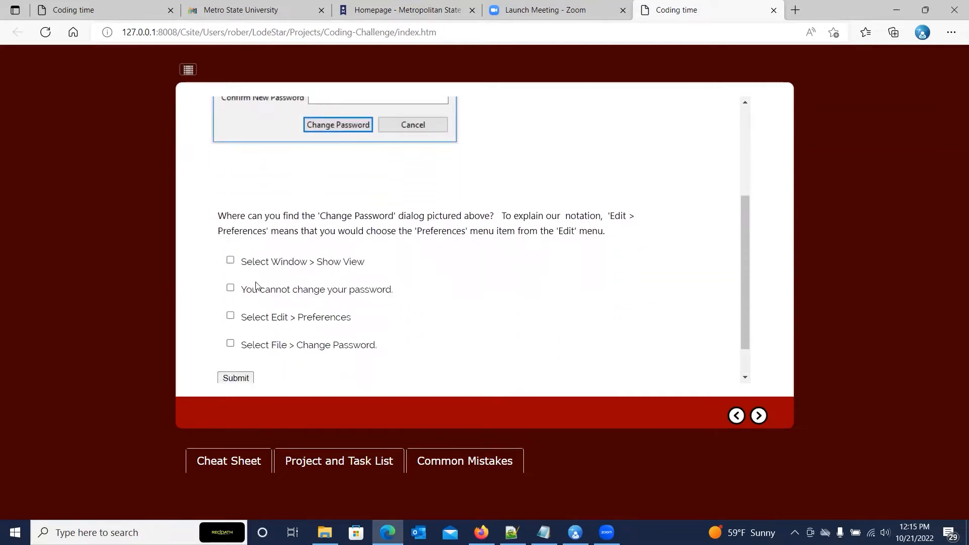
pyautogui.click(231, 261)
pyautogui.click(235, 379)
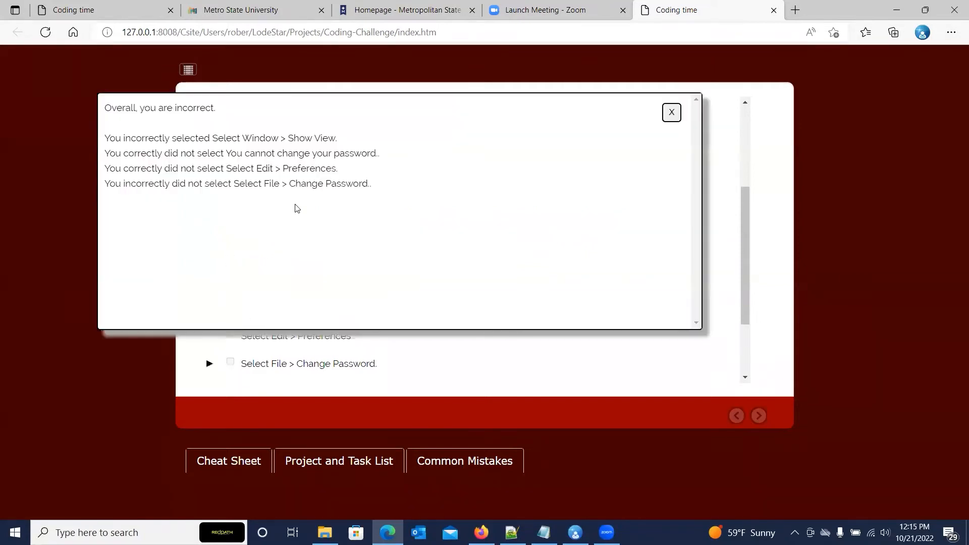
pyautogui.click(672, 113)
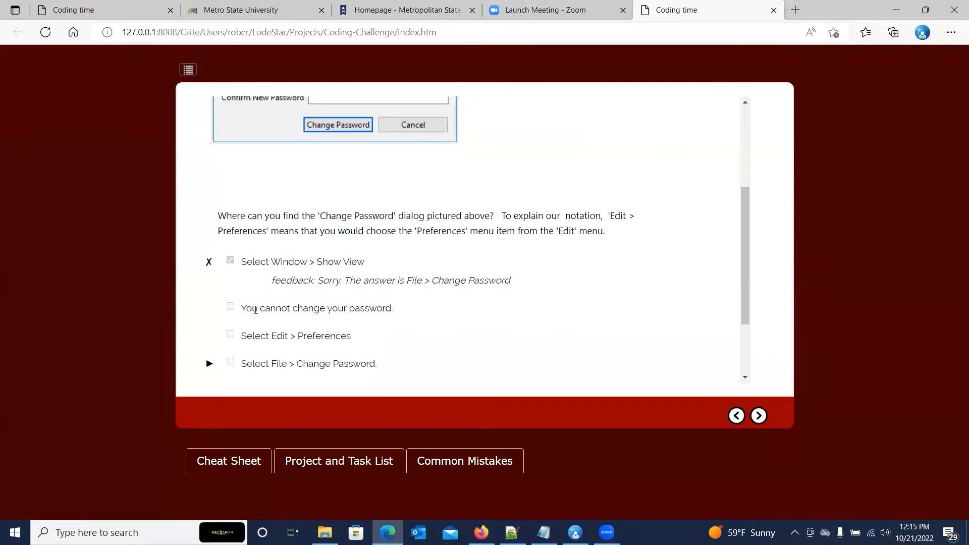
# Step: Advance through the remaining Level One questions past the gate to the page for learners scoring below 80%
pyautogui.doubleClick(242, 258)
pyautogui.click(234, 314)
pyautogui.click(760, 416)
pyautogui.click(759, 416)
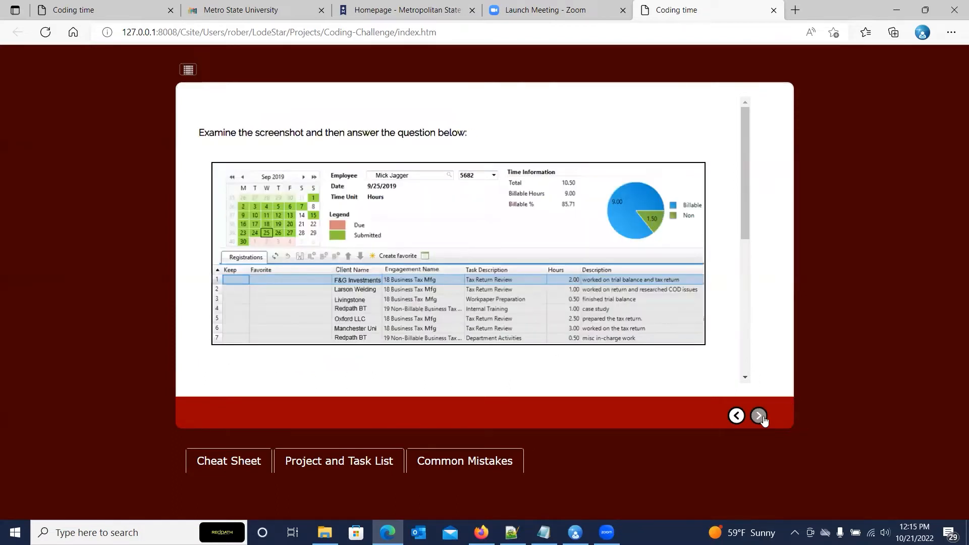
pyautogui.click(763, 419)
pyautogui.click(760, 416)
pyautogui.click(760, 417)
pyautogui.click(760, 417)
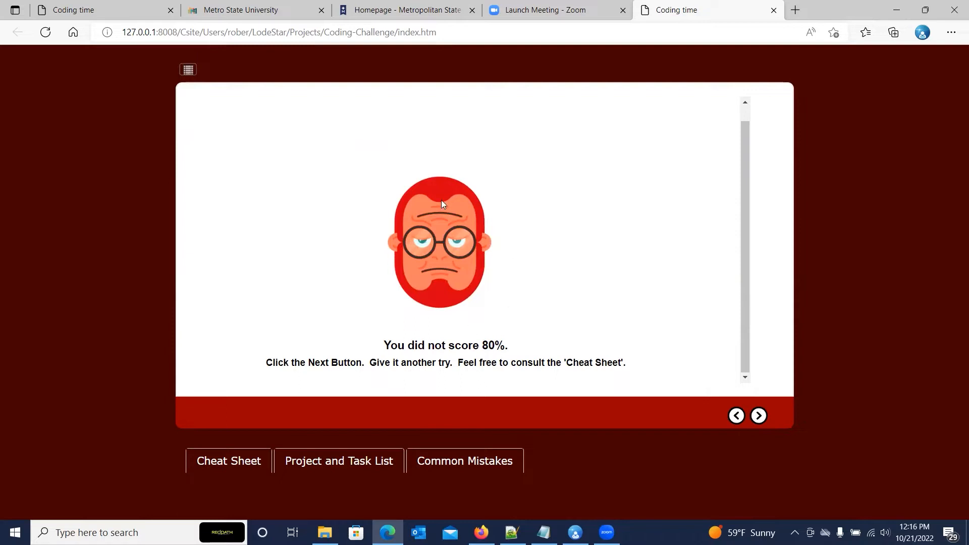
# Step: Restart Level One from the frown page and check whether the Change Password question has been reset
pyautogui.click(759, 416)
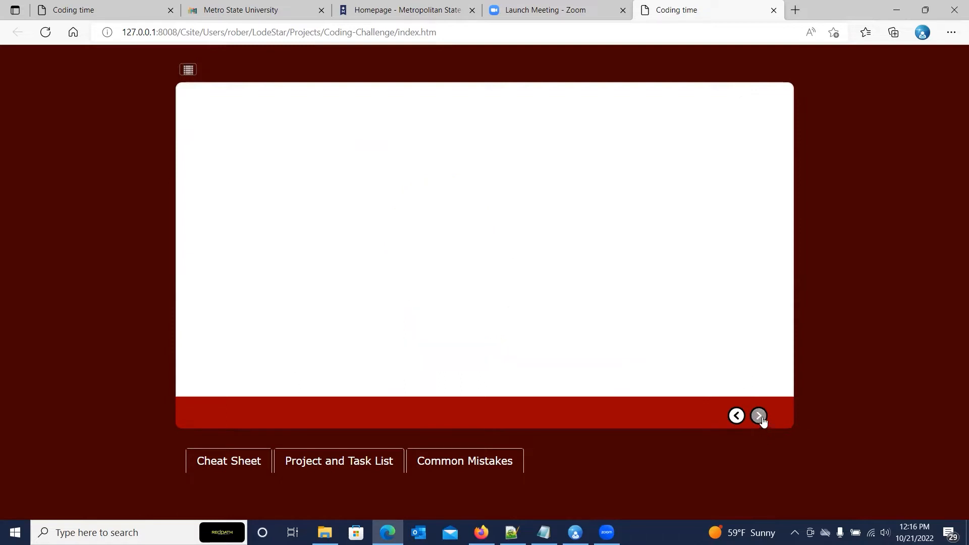
pyautogui.click(761, 420)
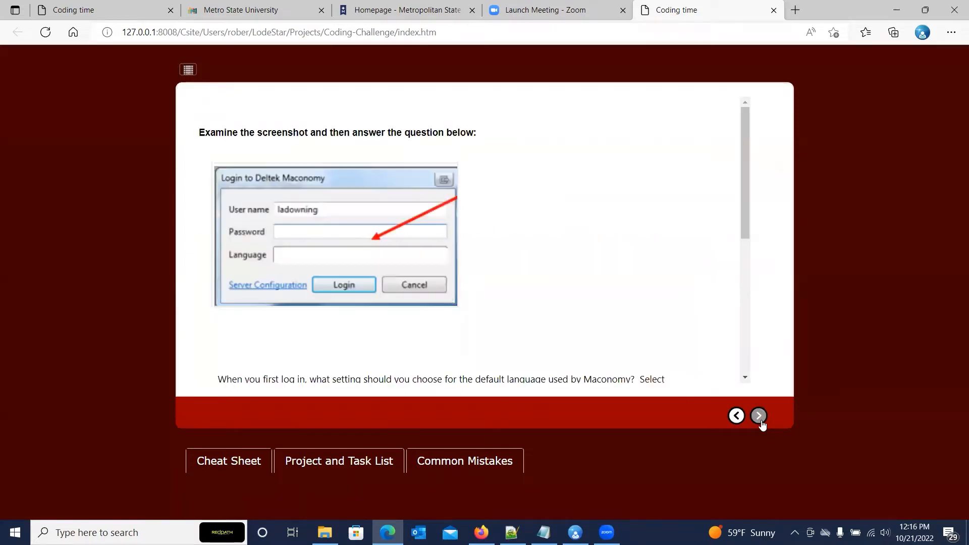
pyautogui.click(759, 415)
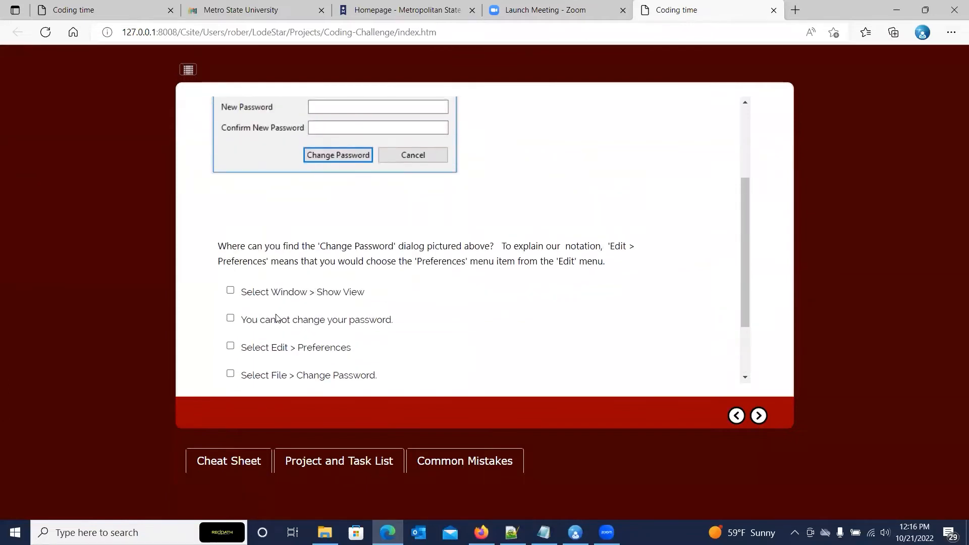
pyautogui.scroll(2, 296, 337)
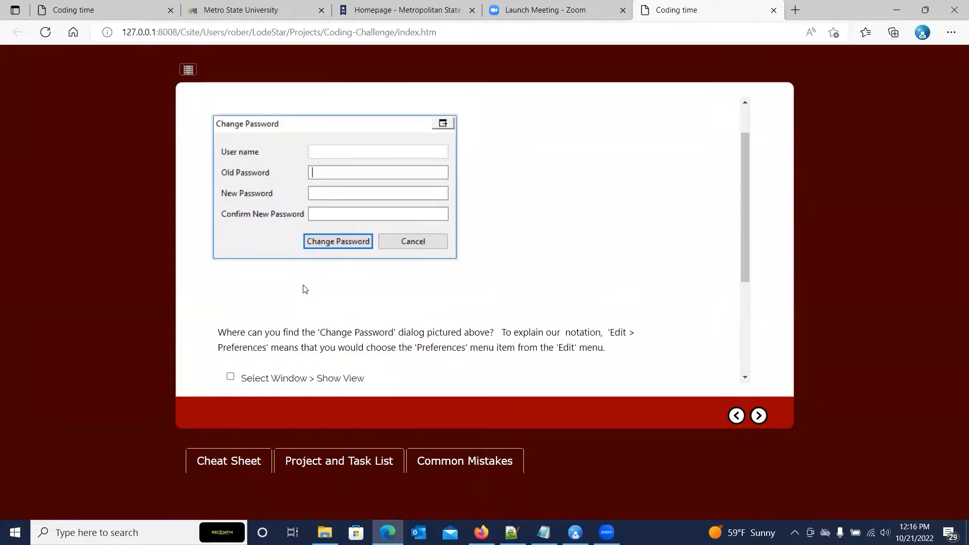
# Step: Switch back to LodeStar and inspect the pass and fail branching options of the Level Two Gate
pyautogui.click(576, 533)
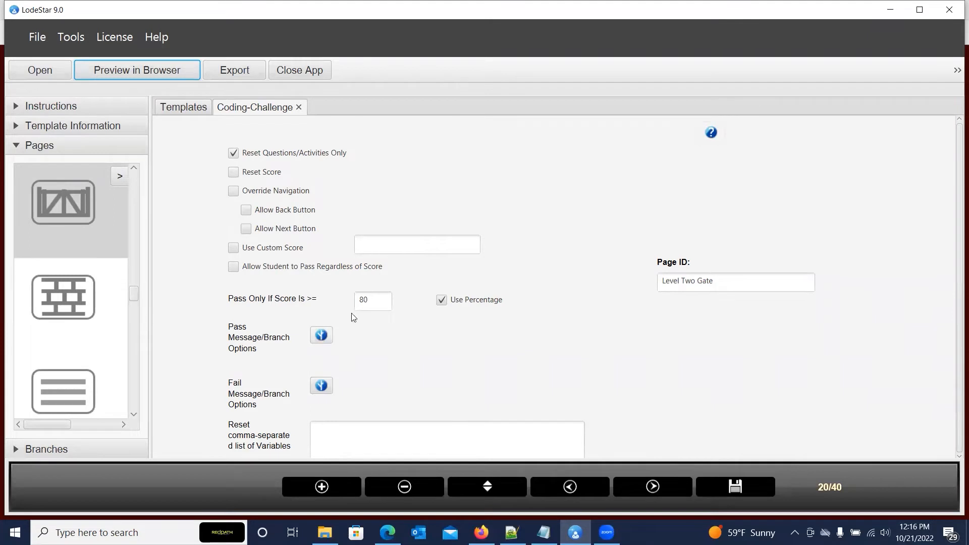
pyautogui.click(322, 337)
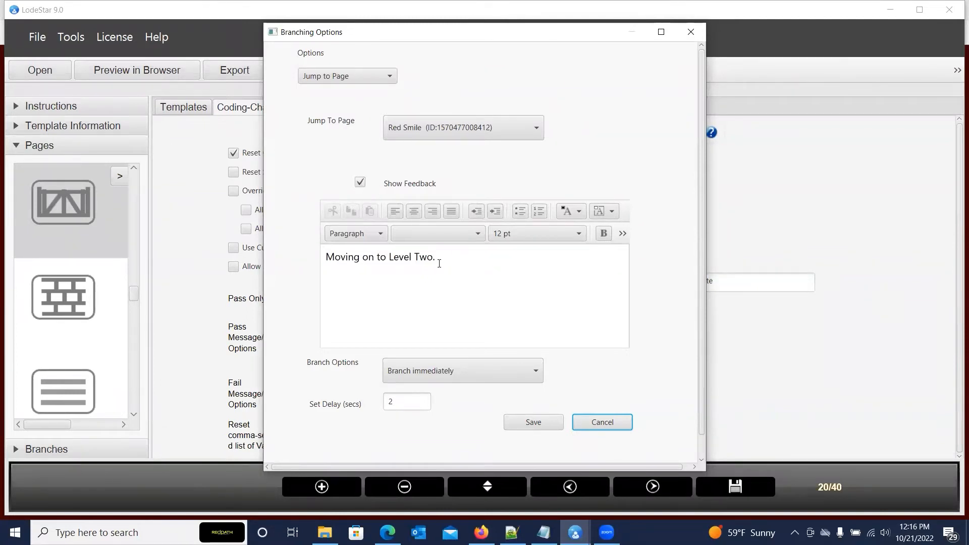
pyautogui.click(598, 424)
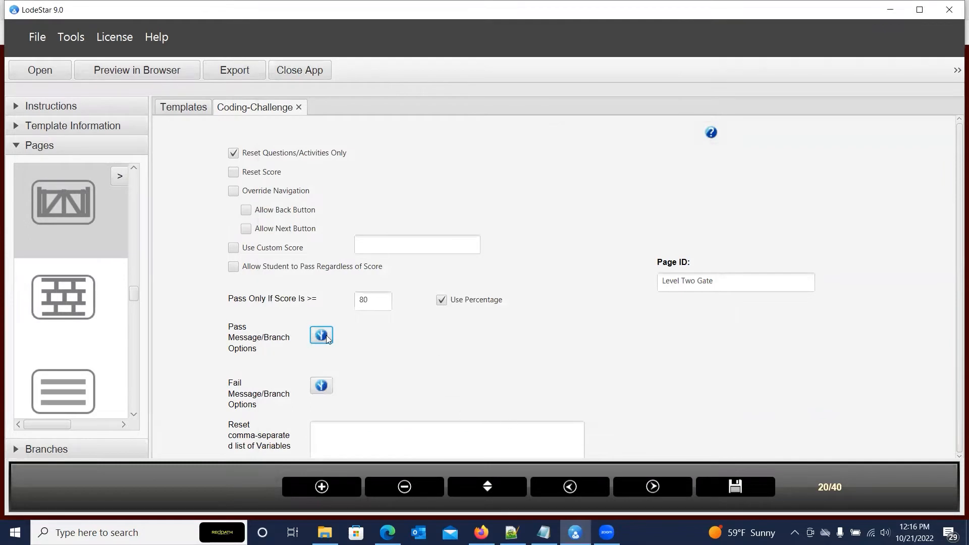
pyautogui.click(322, 386)
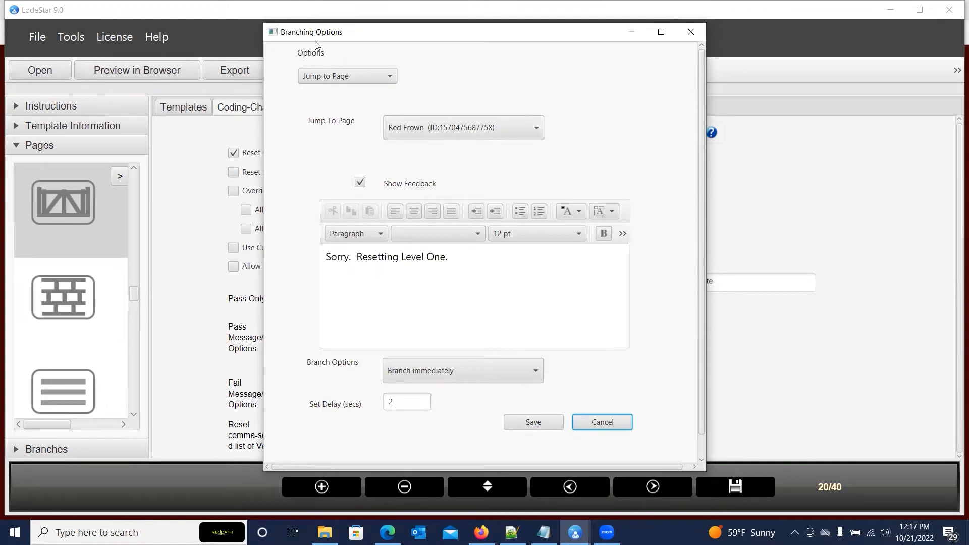
# Step: Close the Level Two Gate's fail branching options unchanged and look through the following pages up to Red Smile
pyautogui.click(596, 421)
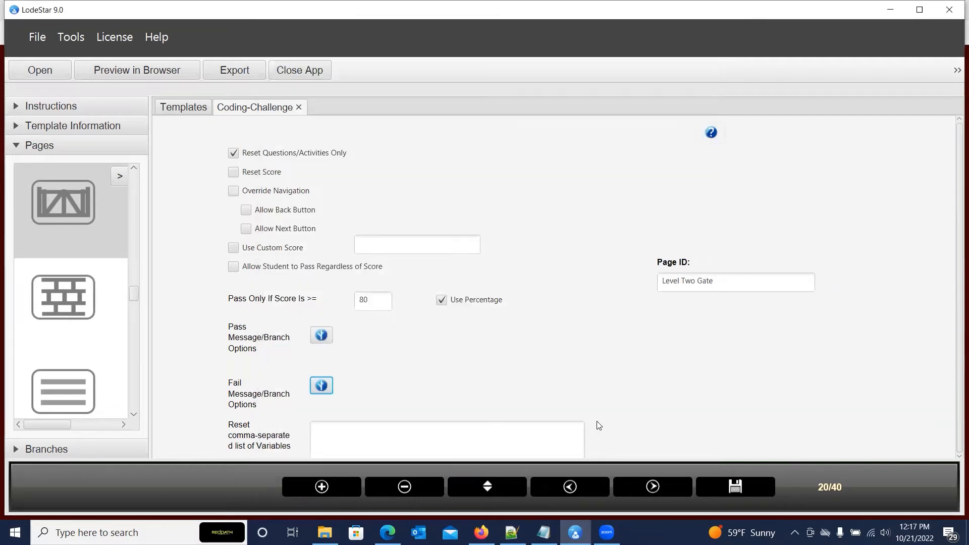
pyautogui.click(652, 486)
pyautogui.click(653, 486)
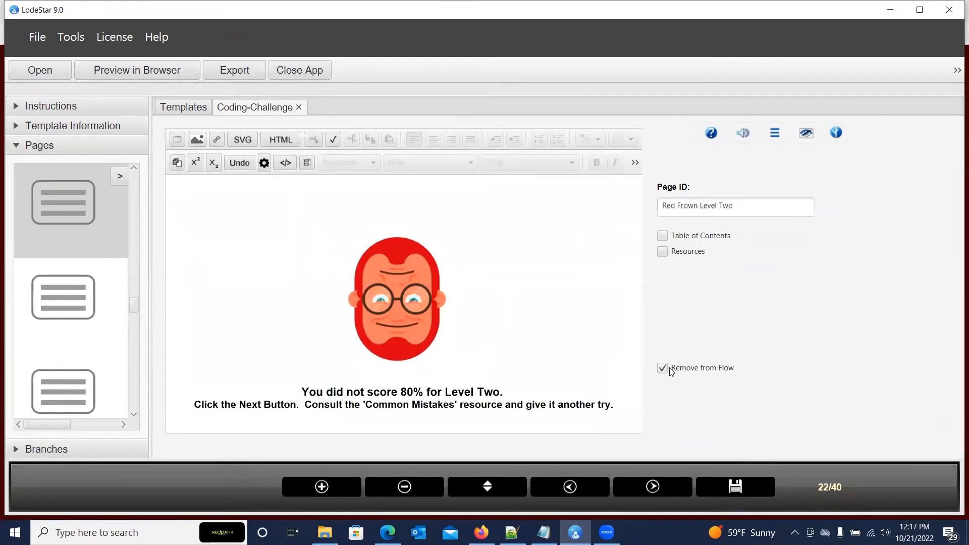
pyautogui.click(667, 495)
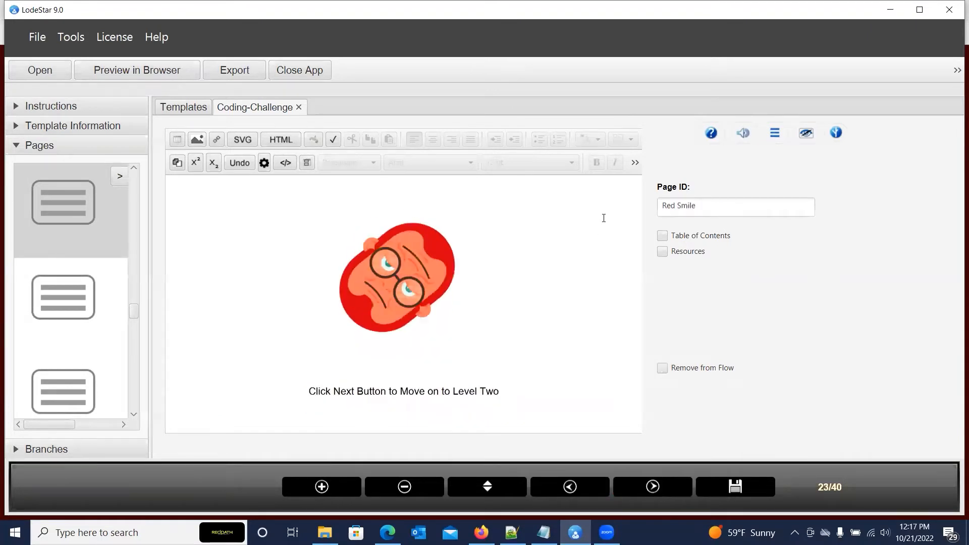
pyautogui.click(689, 207)
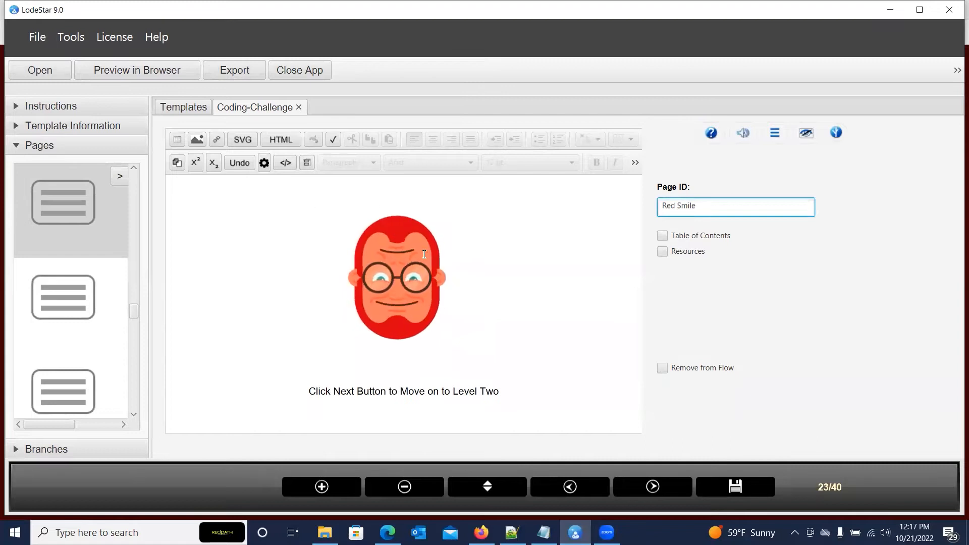
# Step: Return to the Level Two Gate and inspect its pass branching options without changing them
pyautogui.click(587, 483)
pyautogui.click(587, 484)
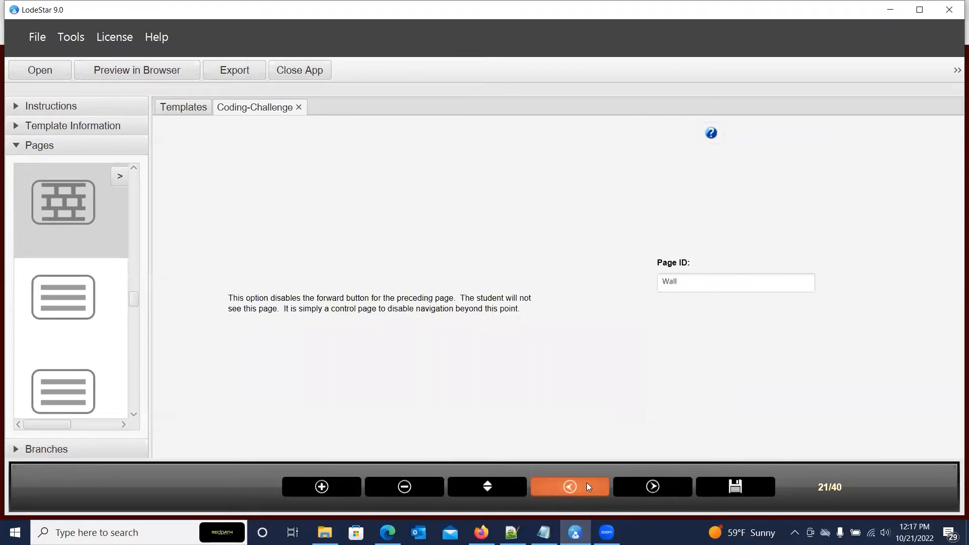
pyautogui.click(587, 483)
pyautogui.click(322, 336)
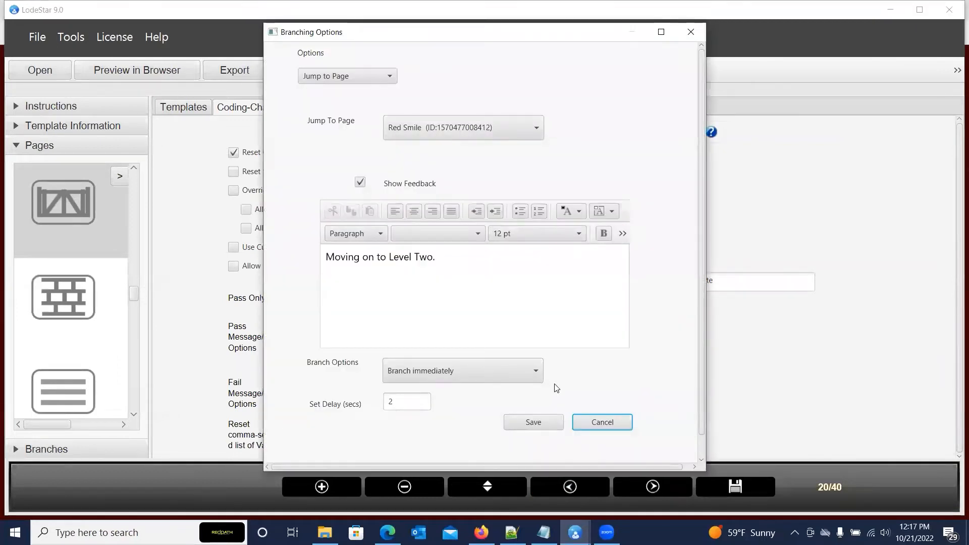
pyautogui.click(614, 423)
# Step: Review the Wall, Red Frown Level Two, Red Smile and Level Two pages, continuing through the situation questions to the Level Three Gate
pyautogui.click(673, 489)
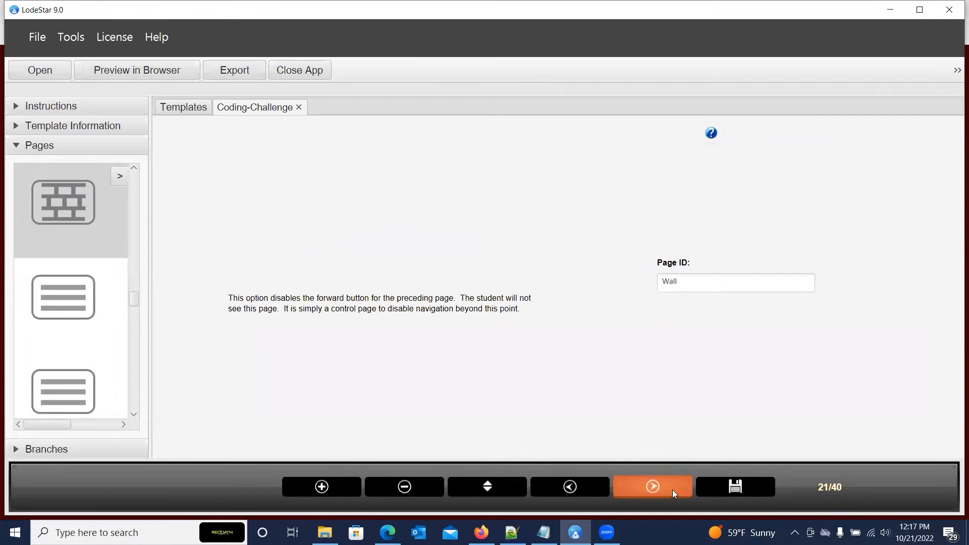
pyautogui.click(673, 488)
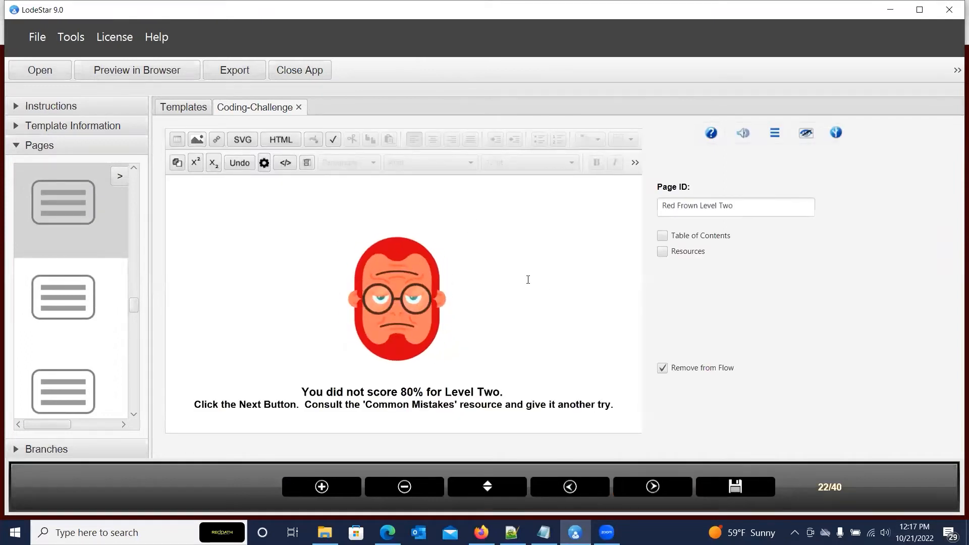
pyautogui.click(672, 493)
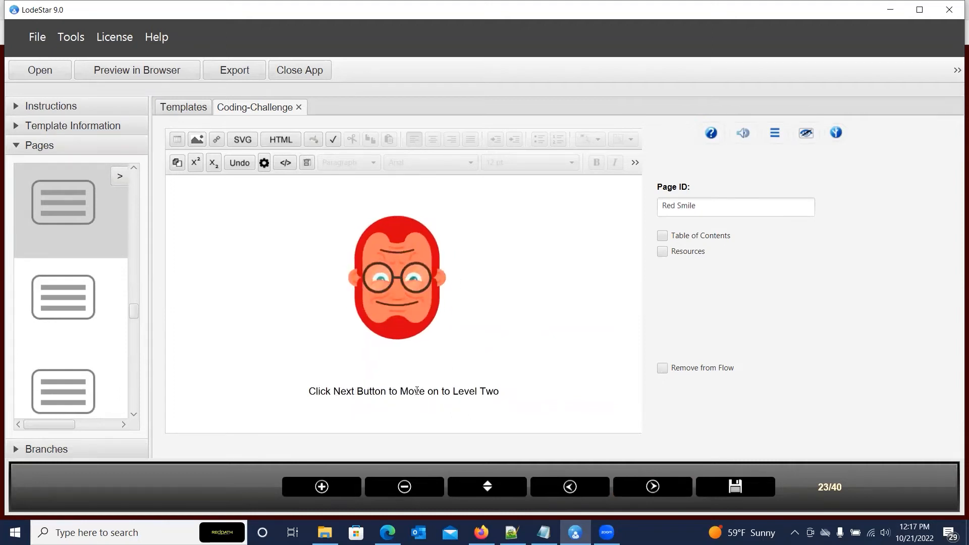
pyautogui.click(676, 486)
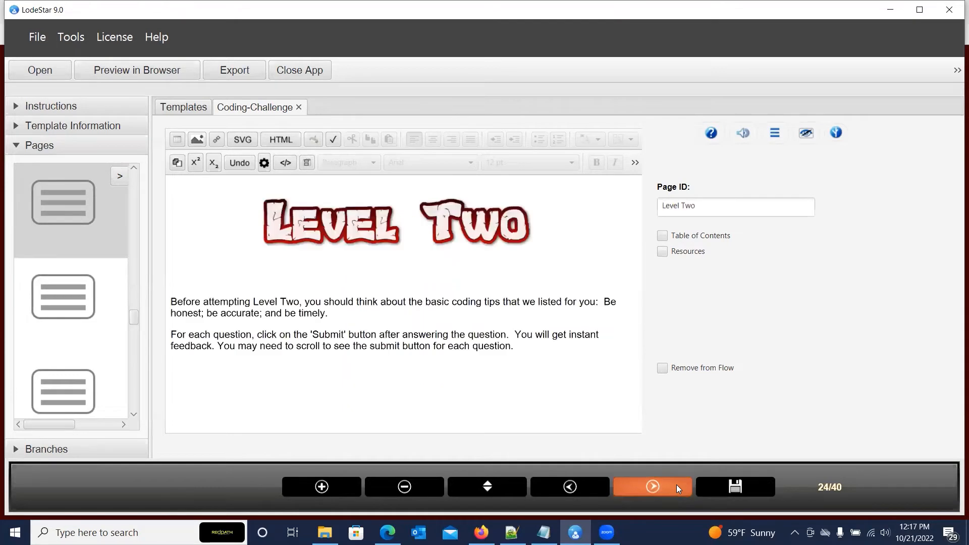
pyautogui.click(676, 486)
pyautogui.click(677, 486)
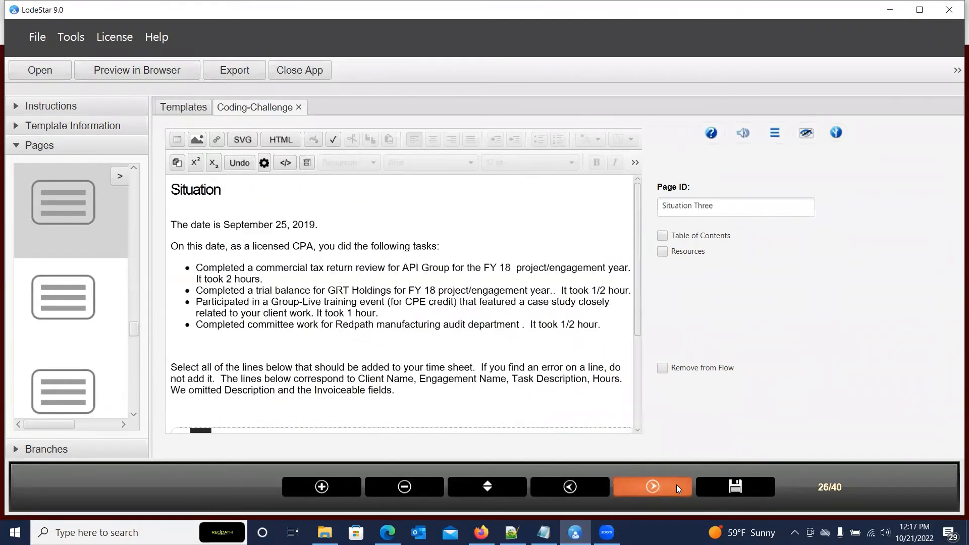
pyautogui.click(676, 485)
pyautogui.click(676, 485)
pyautogui.click(677, 486)
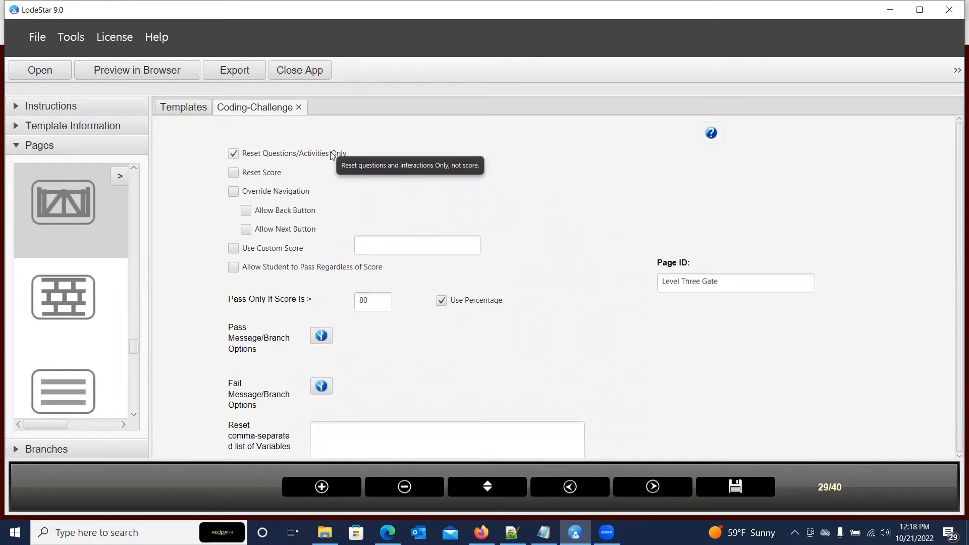
# Step: Examine the Level Three Gate's passing score and pass branching options, leaving both unchanged
pyautogui.click(364, 301)
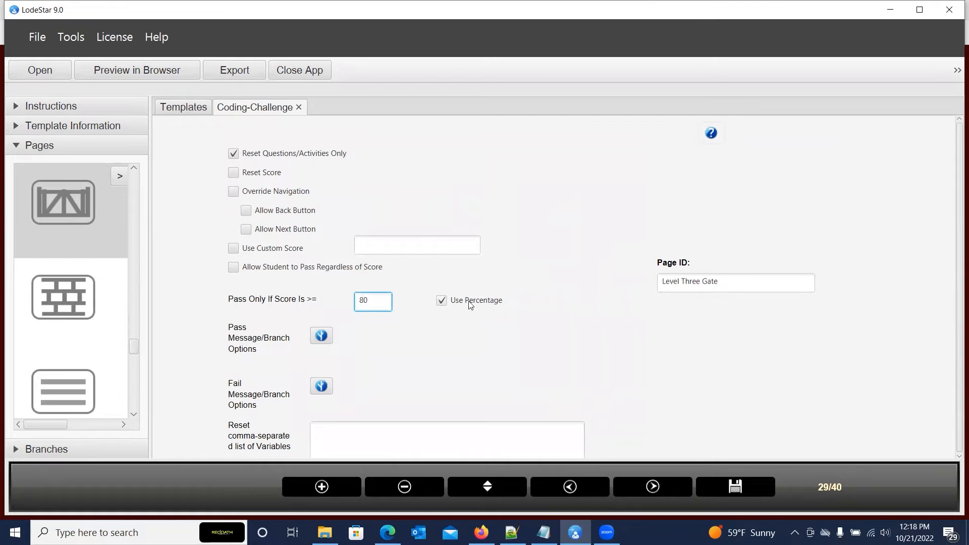
pyautogui.click(369, 301)
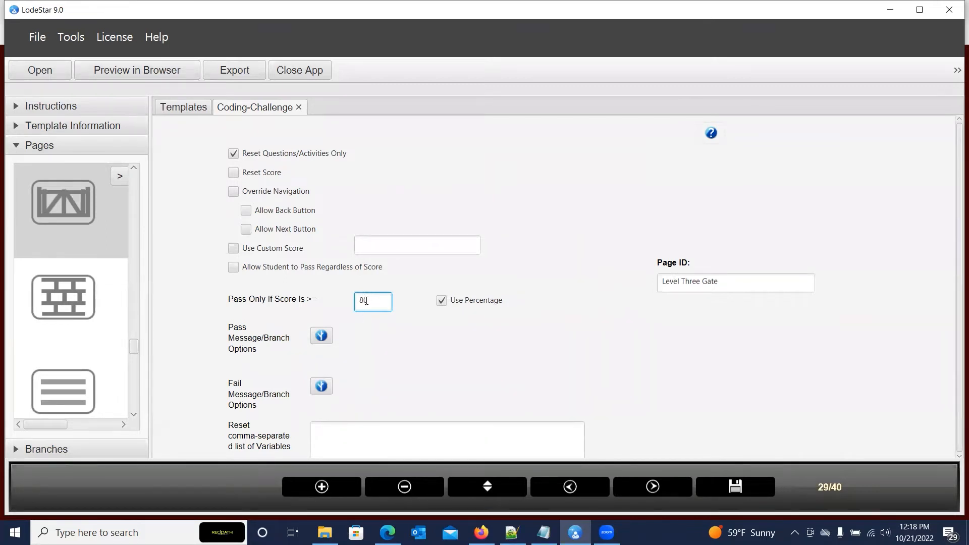
pyautogui.click(322, 335)
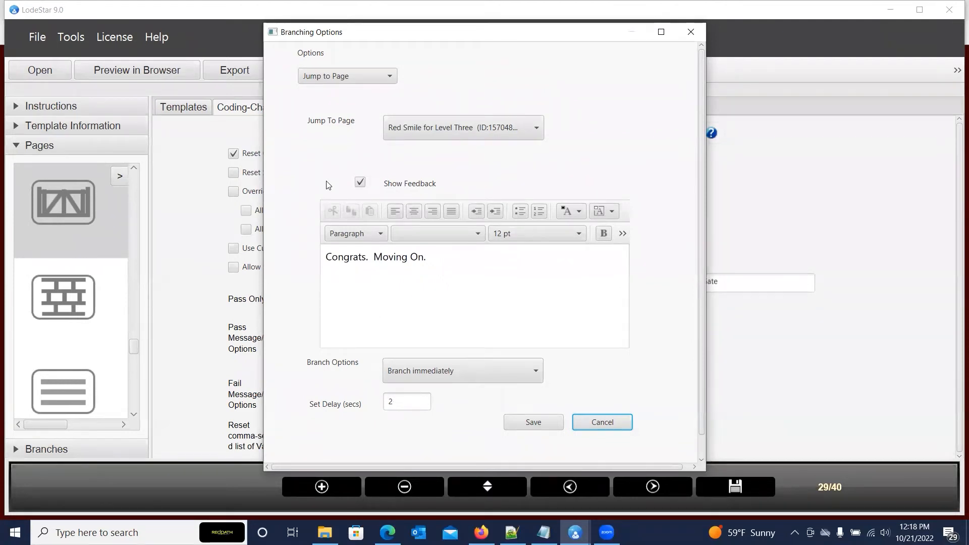
pyautogui.click(600, 424)
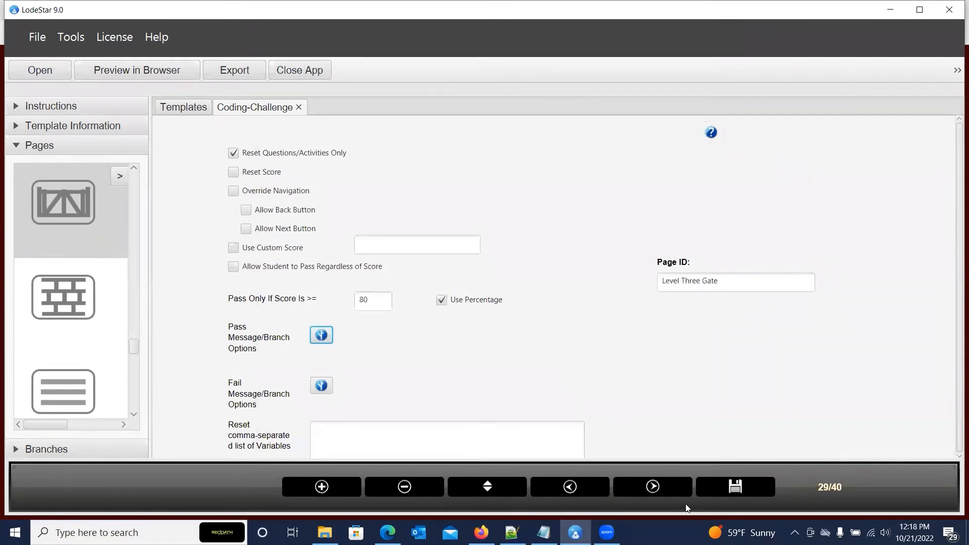
# Step: Look ahead at the Level Three page, and go back one page to Red Smile for Level Three
pyautogui.click(670, 487)
pyautogui.click(671, 488)
pyautogui.click(671, 488)
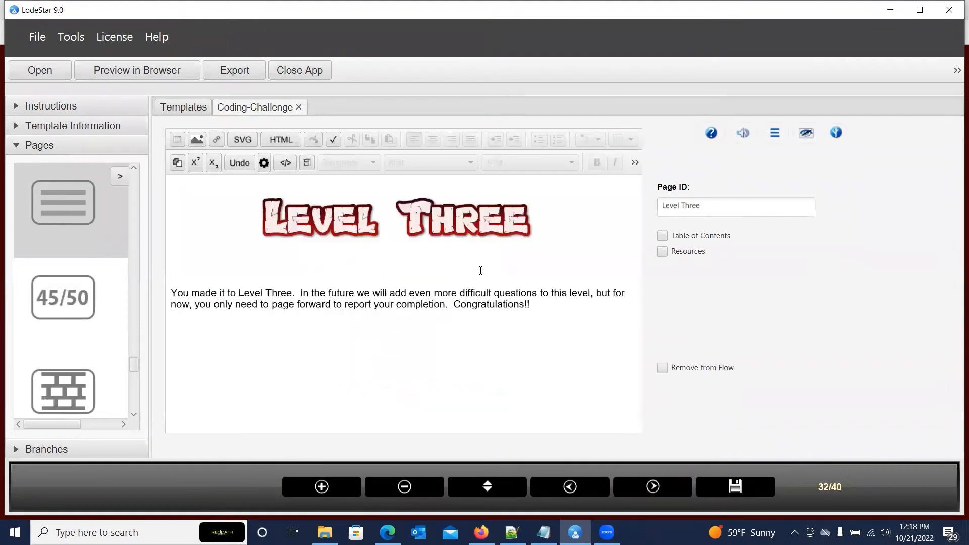
pyautogui.click(590, 485)
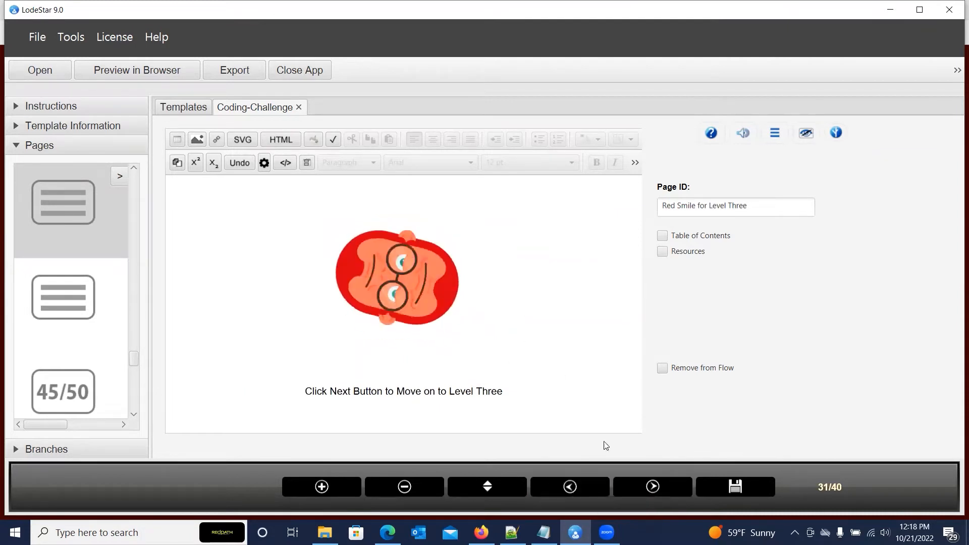
# Step: Return to the Level Three Gate and inspect its fail branching options without changing them
pyautogui.click(574, 485)
pyautogui.click(574, 485)
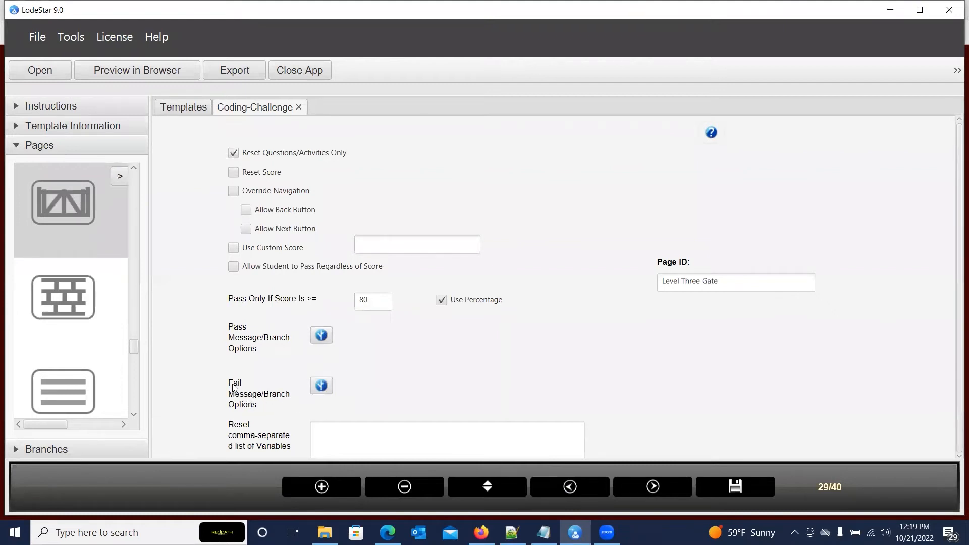
pyautogui.click(323, 385)
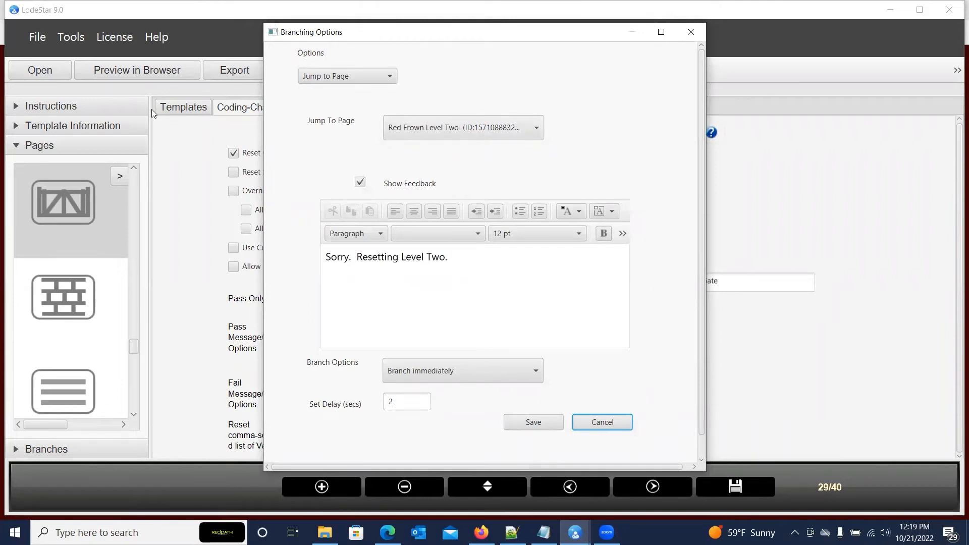
pyautogui.click(602, 422)
# Step: Go back through the Level Two situation questions to the Red Frown Level Two page that the gate's fail branch targets
pyautogui.scroll(-2, 61, 311)
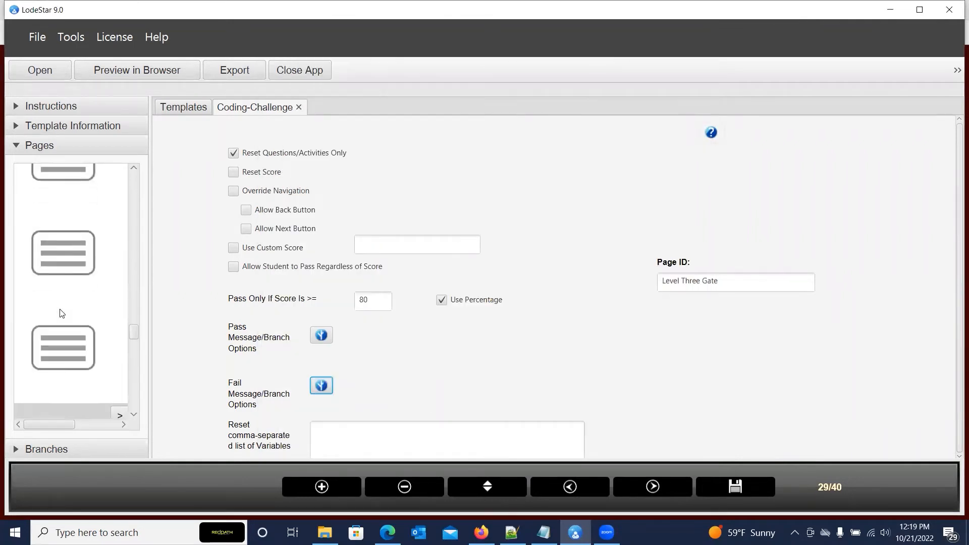
pyautogui.scroll(-2, 59, 310)
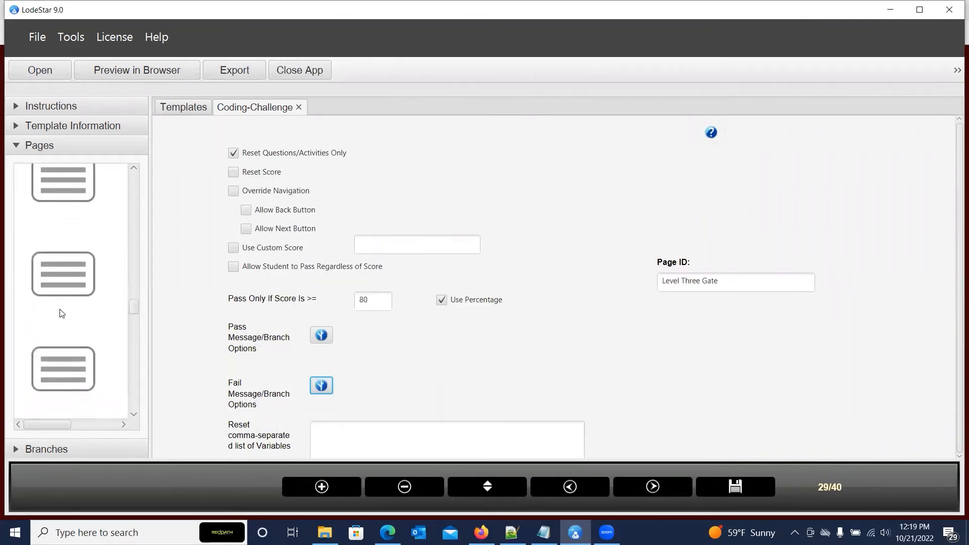
pyautogui.scroll(2, 60, 316)
pyautogui.click(564, 492)
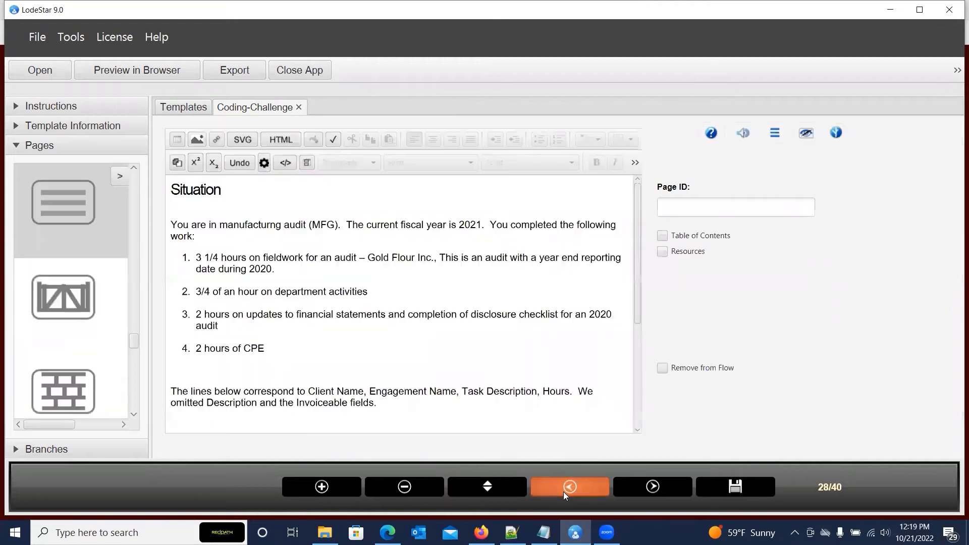
pyautogui.click(564, 492)
pyautogui.click(564, 492)
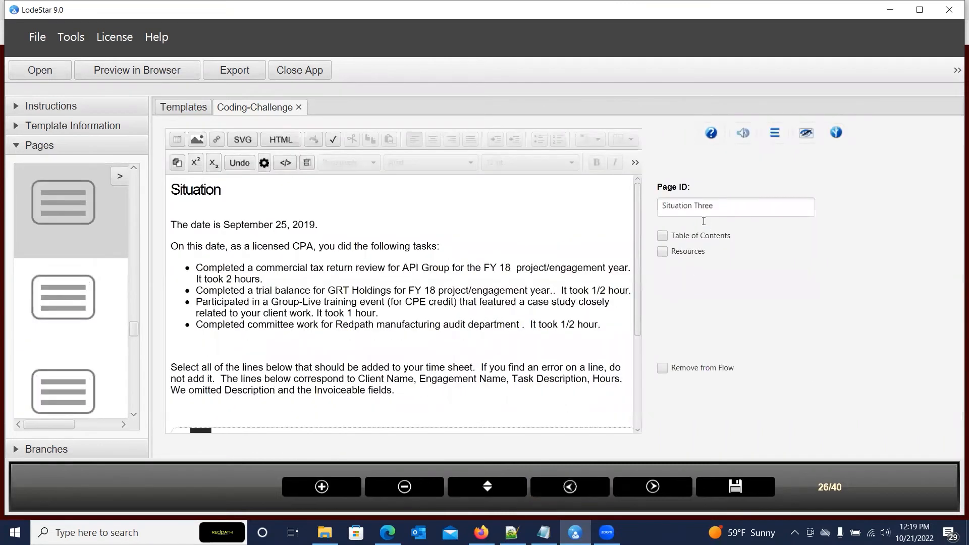
pyautogui.click(576, 484)
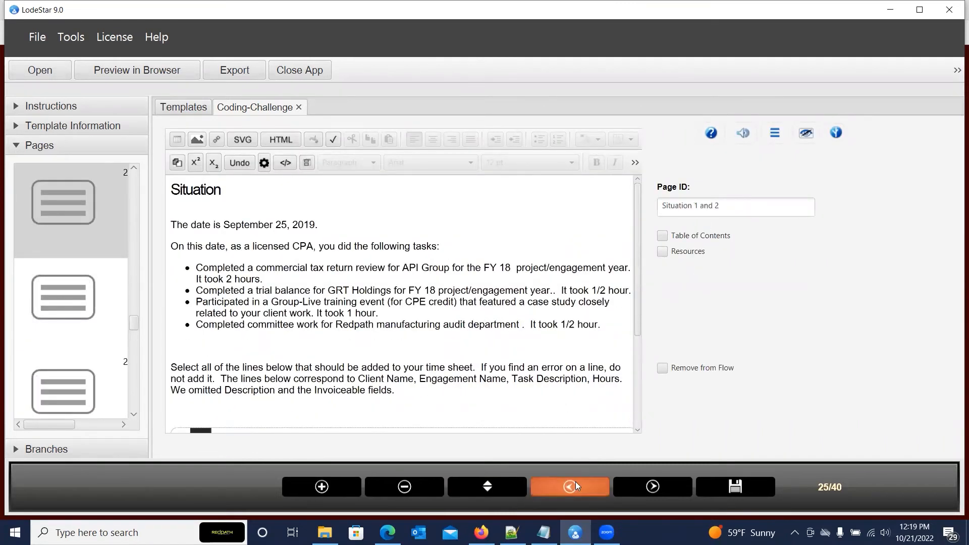
pyautogui.click(576, 485)
pyautogui.click(576, 484)
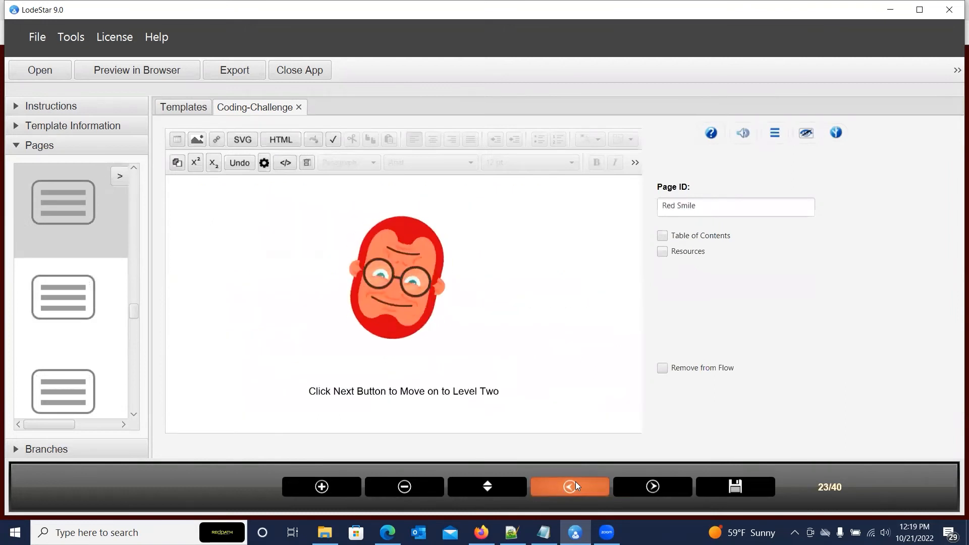
pyautogui.click(576, 486)
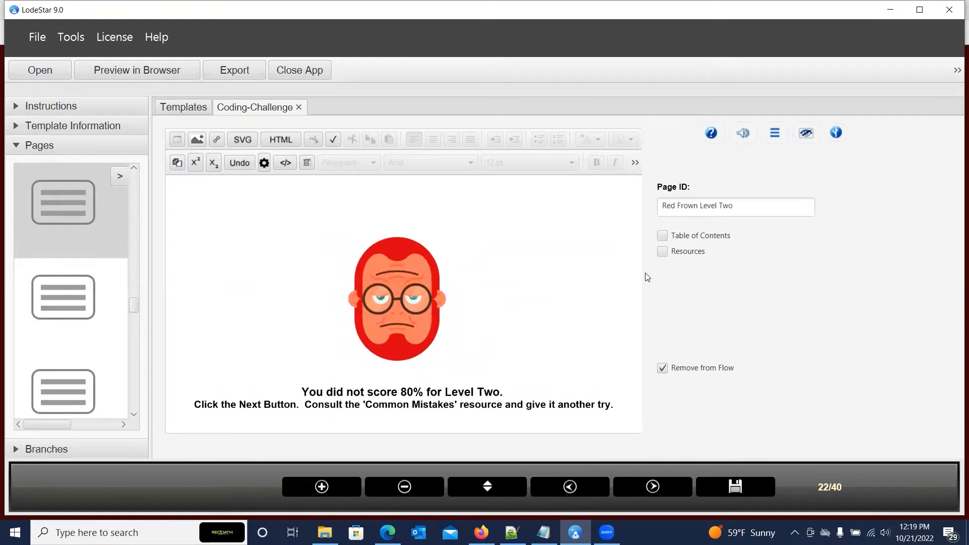
# Step: Revisit the Level Two Gate and review the page sequence from there to the Level Two introduction page
pyautogui.click(559, 485)
pyautogui.click(560, 486)
pyautogui.click(633, 485)
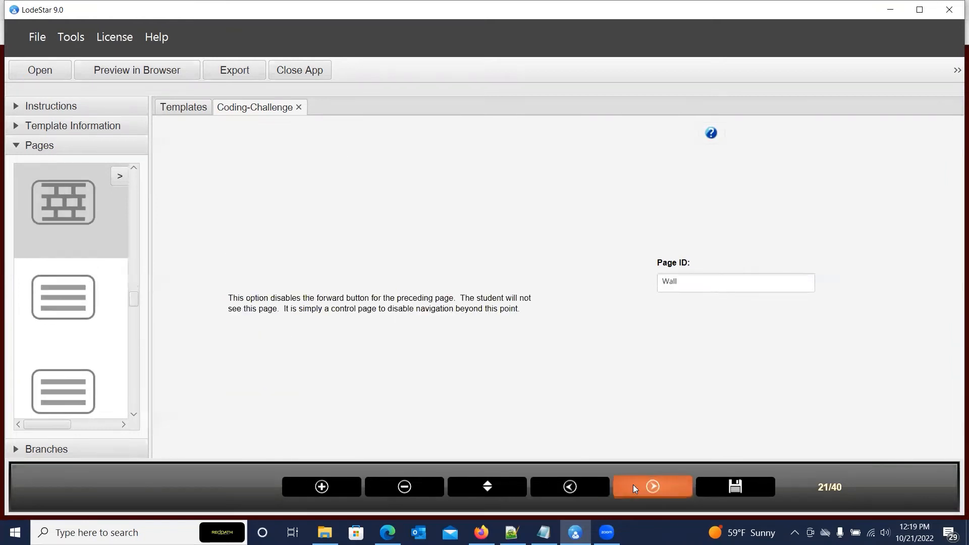
pyautogui.click(634, 485)
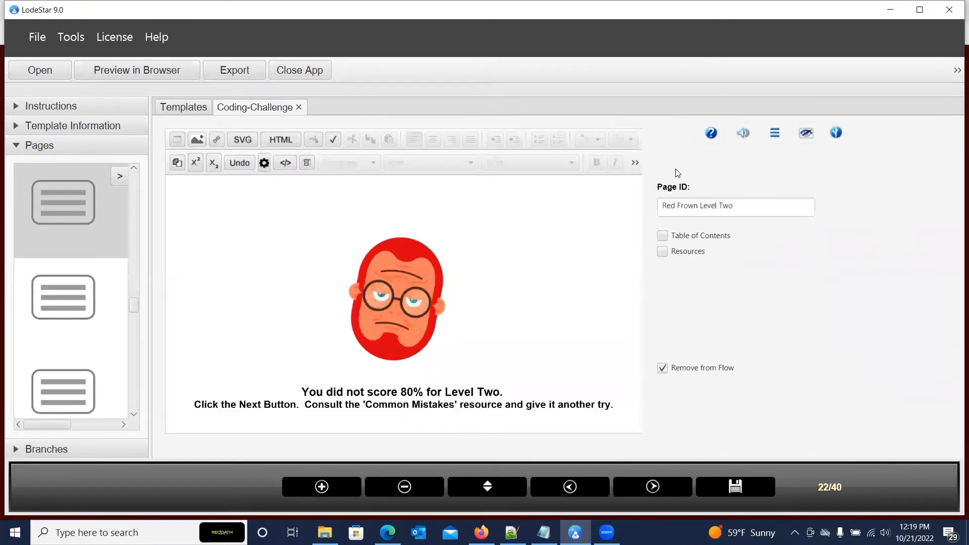
pyautogui.click(650, 487)
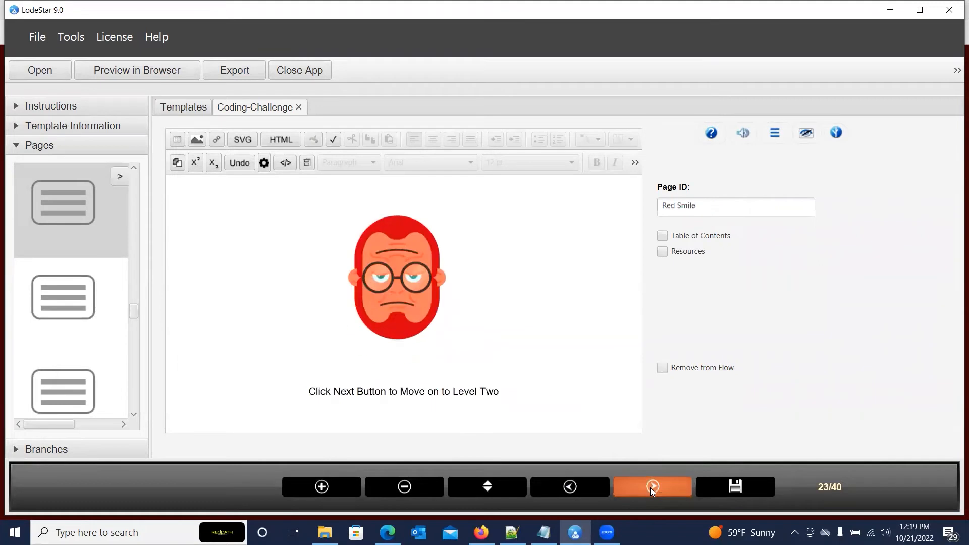
pyautogui.click(651, 488)
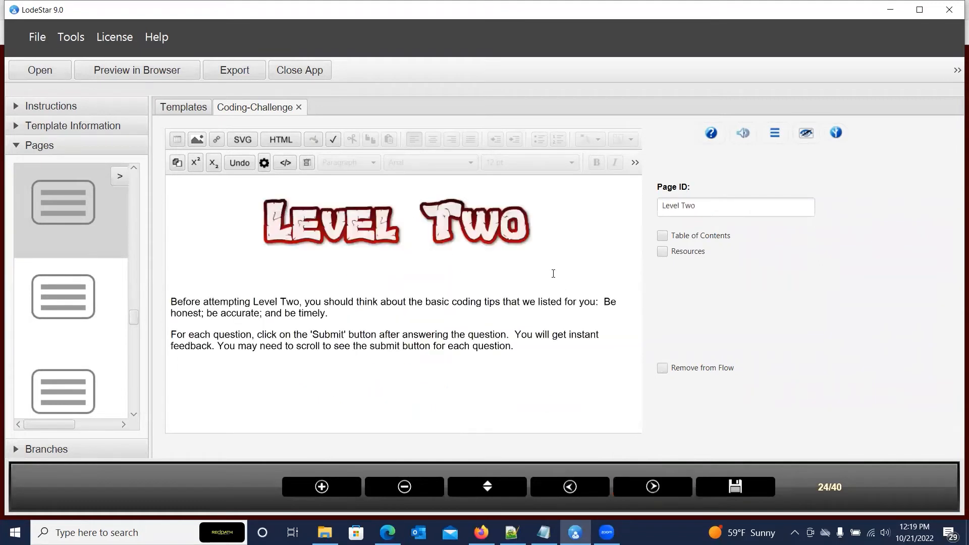
# Step: Advance from the Level Two introduction through its situation questions to the Level Three Gate
pyautogui.click(656, 488)
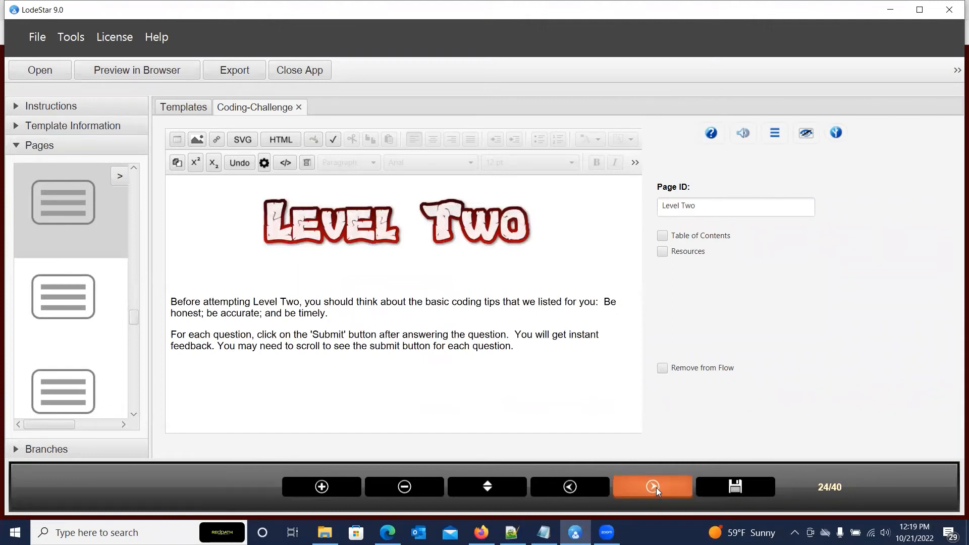
pyautogui.click(656, 487)
pyautogui.click(657, 488)
pyautogui.click(656, 487)
pyautogui.click(656, 488)
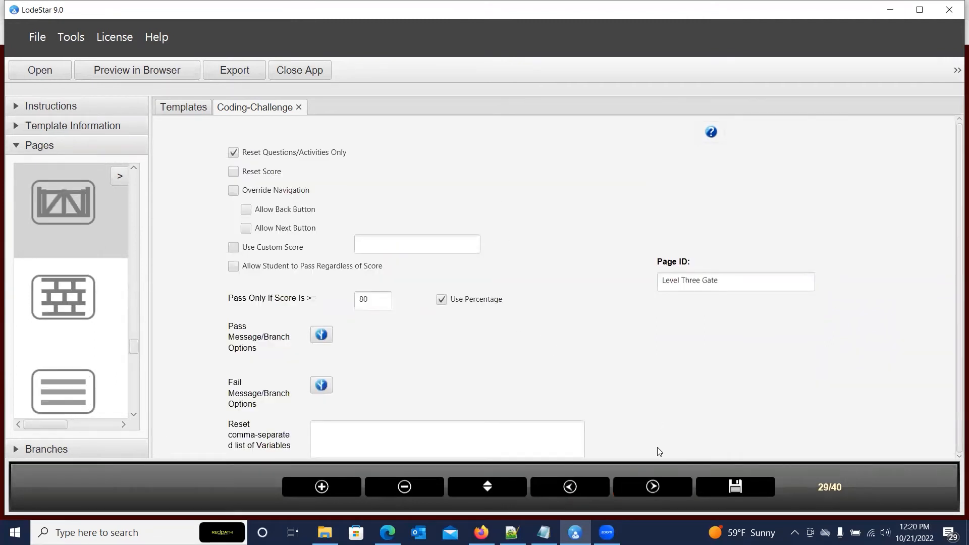
# Step: Continue past the Level Three Gate and Red Smile for Level Three to the Level Three page
pyautogui.click(660, 485)
pyautogui.click(661, 485)
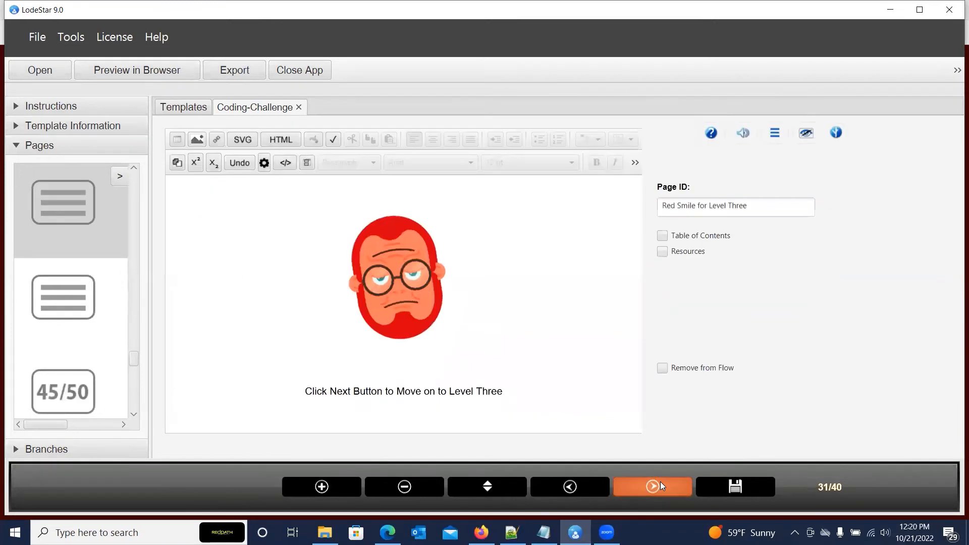
pyautogui.click(660, 484)
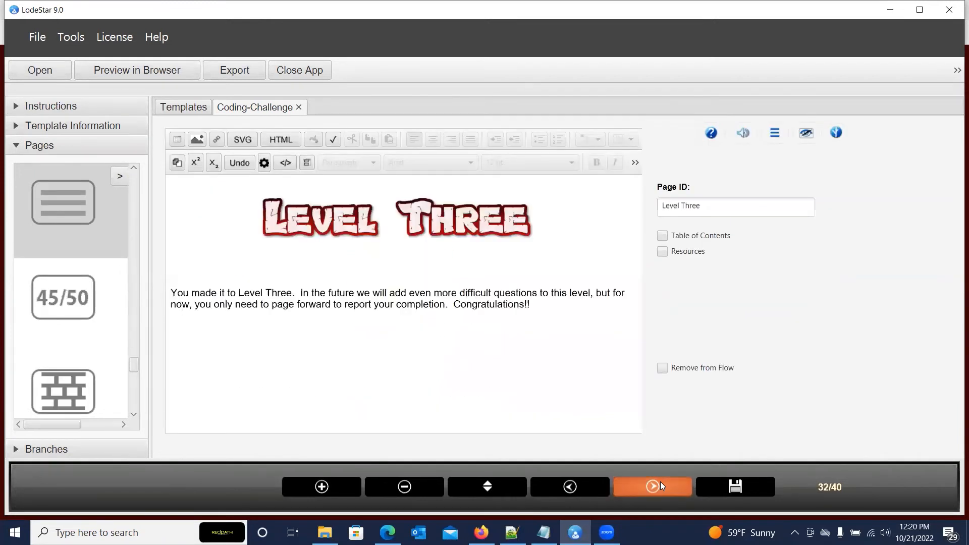
# Step: Advance to the Report page and open the wall page that follows it
pyautogui.click(661, 482)
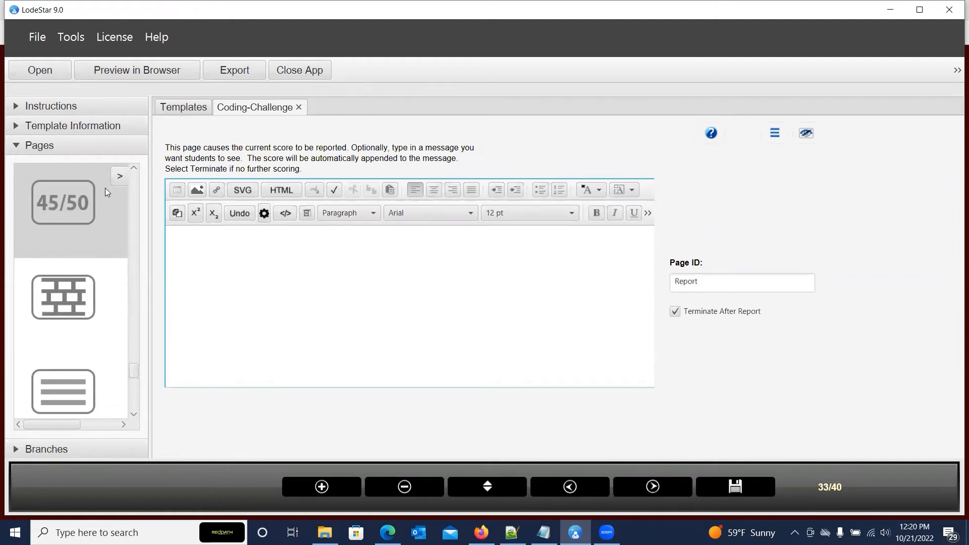
pyautogui.scroll(3, 90, 266)
pyautogui.scroll(-3, 91, 270)
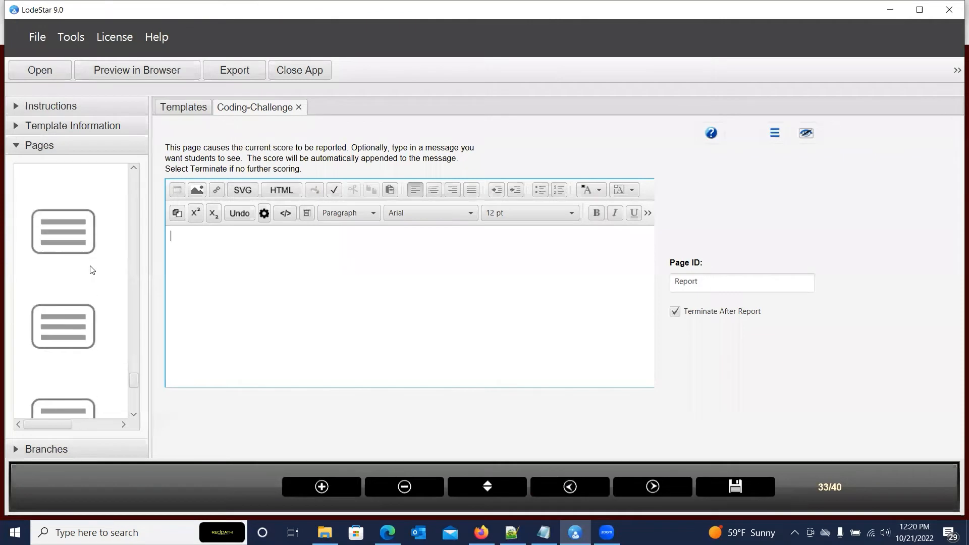
pyautogui.scroll(2, 81, 288)
pyautogui.click(72, 294)
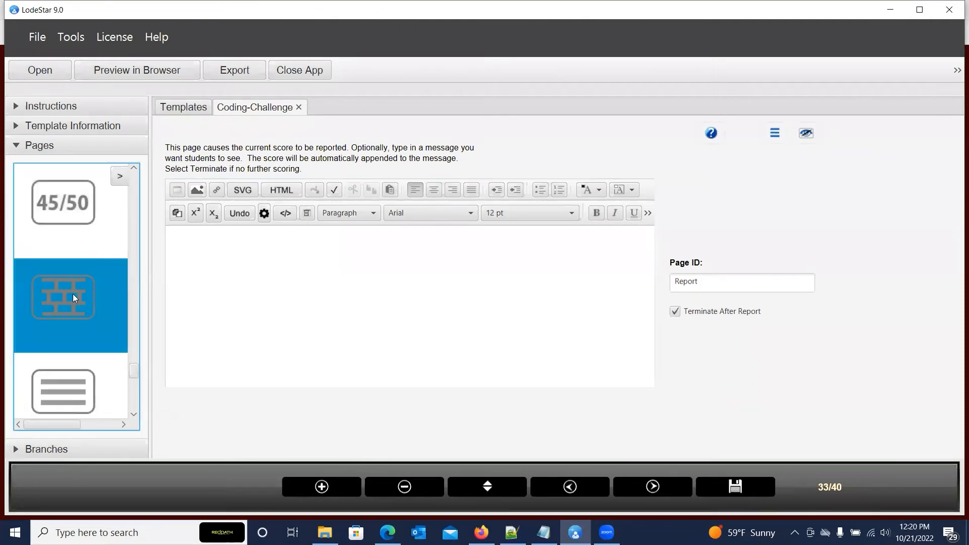
pyautogui.scroll(-1, 73, 294)
# Step: Return to the Level Three Gate and review its Wall page and the Red Smile for Level Three page behind it
pyautogui.scroll(8, 81, 217)
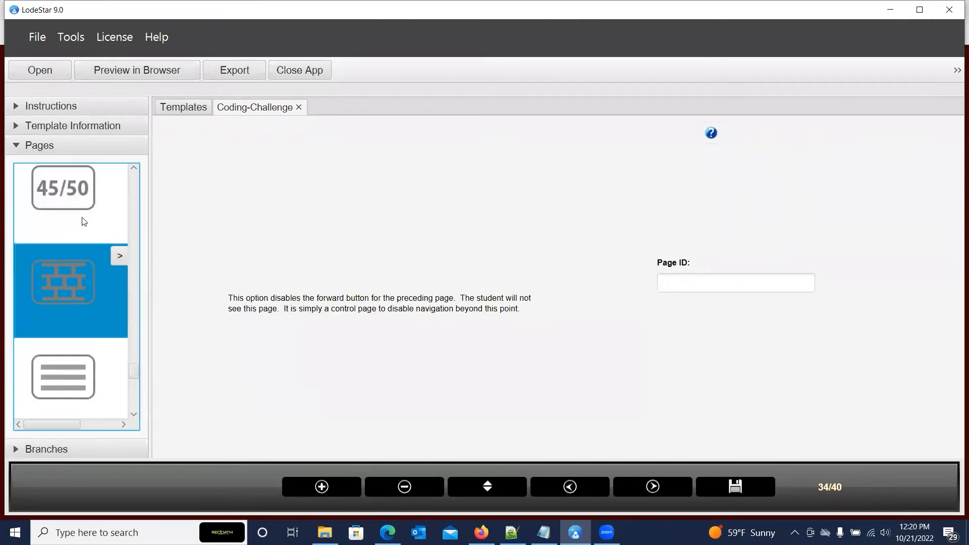
pyautogui.scroll(-1, 81, 217)
pyautogui.scroll(-1, 82, 221)
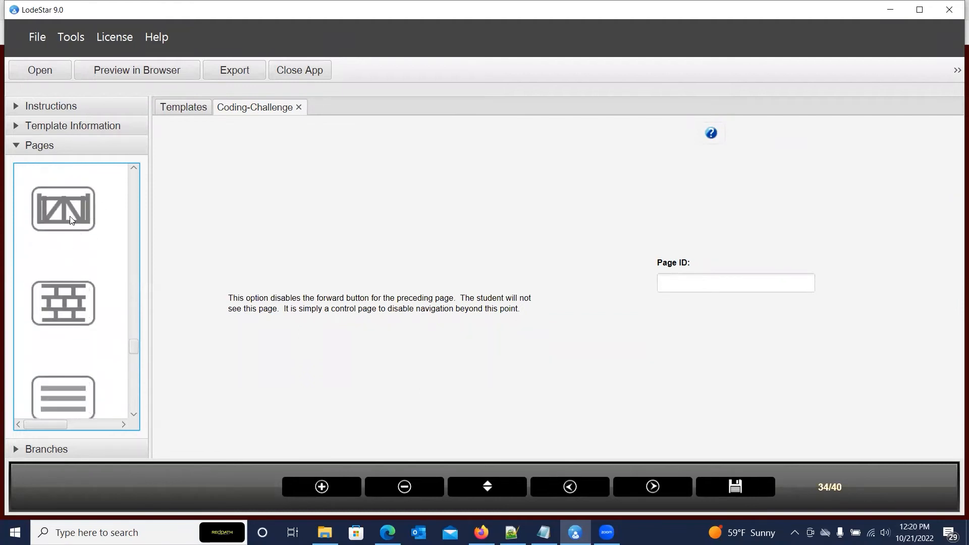
pyautogui.click(80, 212)
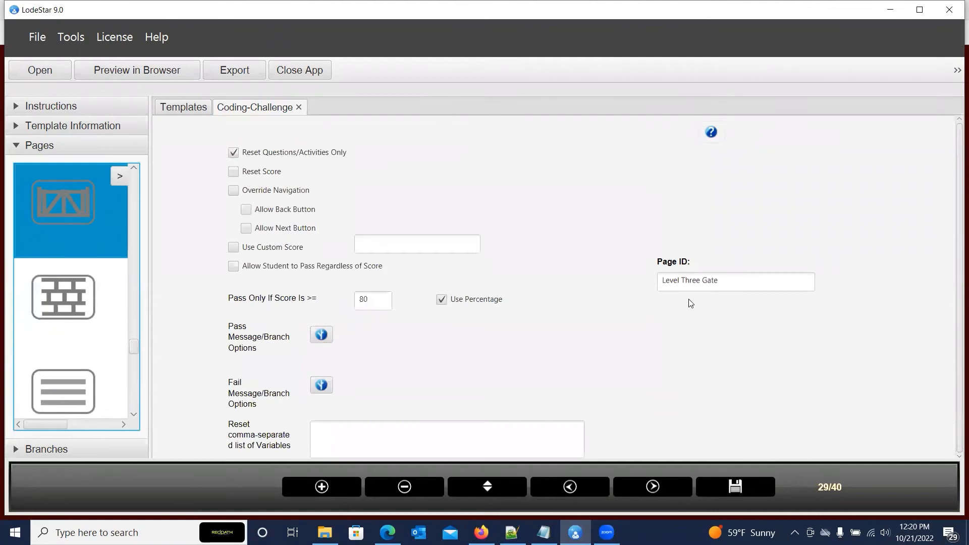
pyautogui.click(78, 287)
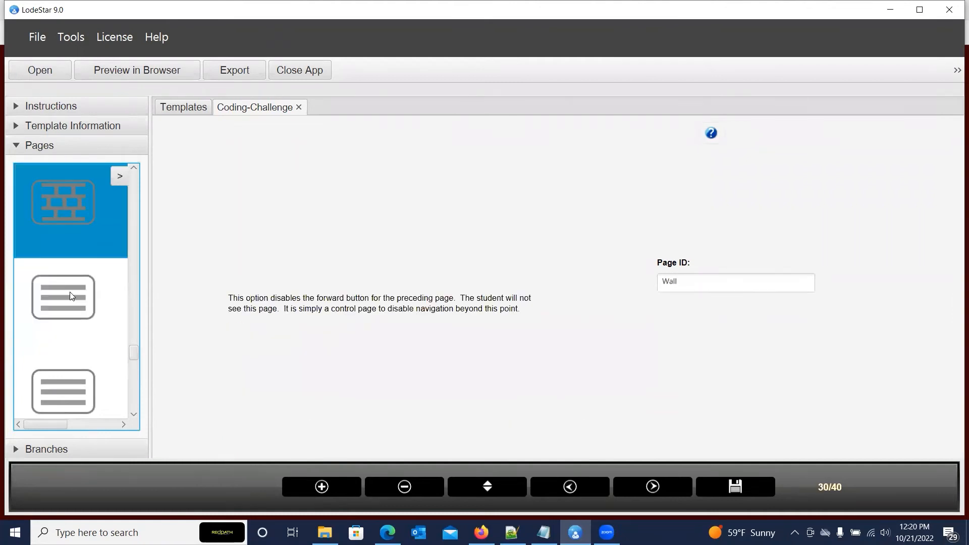
pyautogui.click(661, 491)
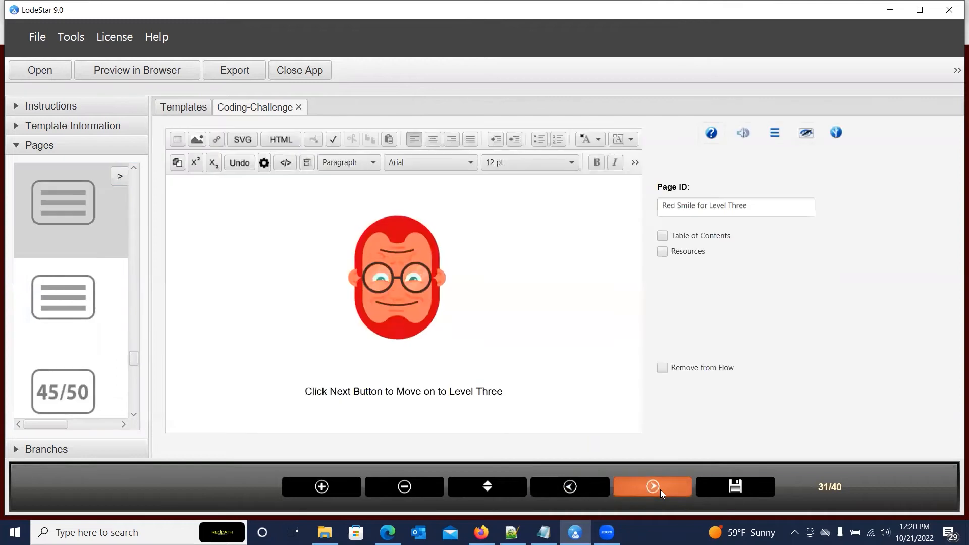
pyautogui.click(593, 494)
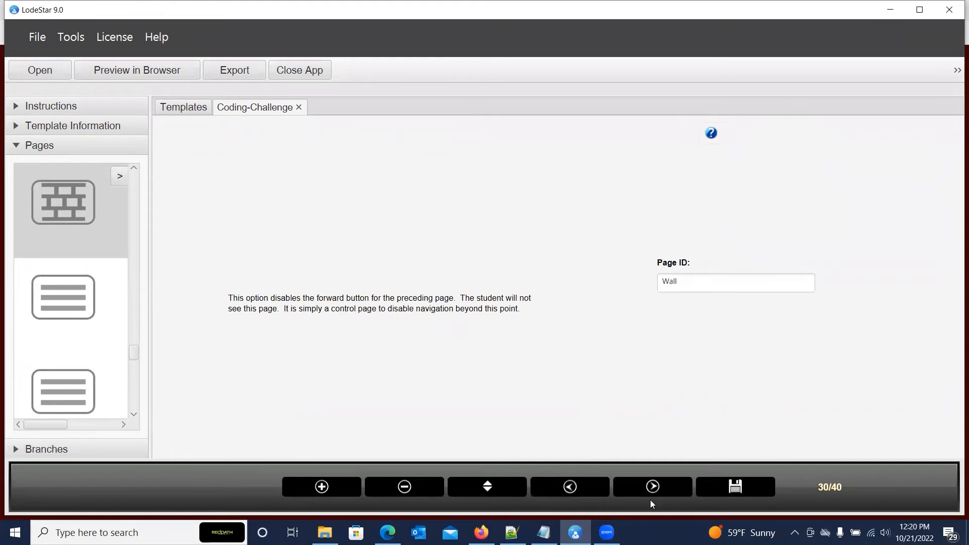
# Step: Show the lesson's branch diagram and widen it to cover the pages from Instructions to Report
pyautogui.click(55, 450)
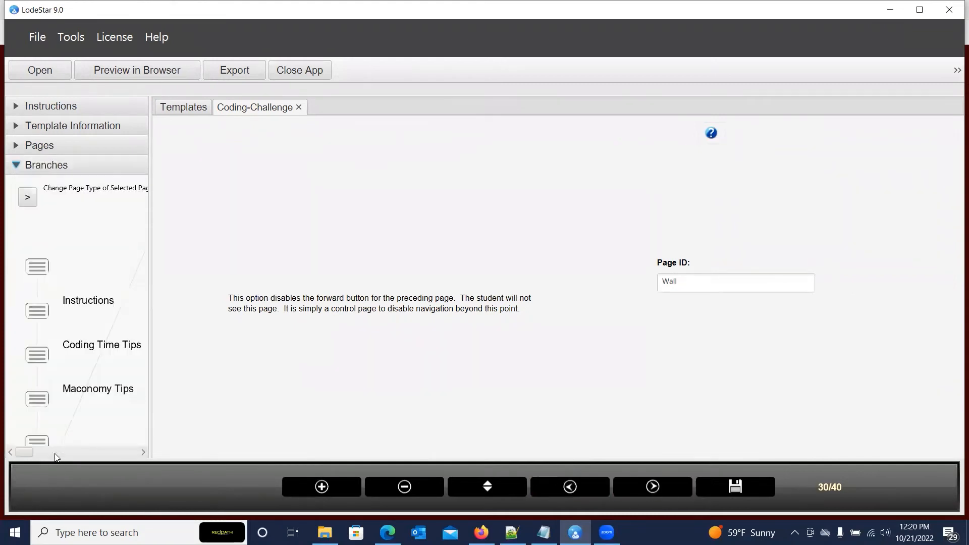
pyautogui.moveTo(149, 240); pyautogui.dragTo(688, 247)
pyautogui.scroll(-1, 190, 305)
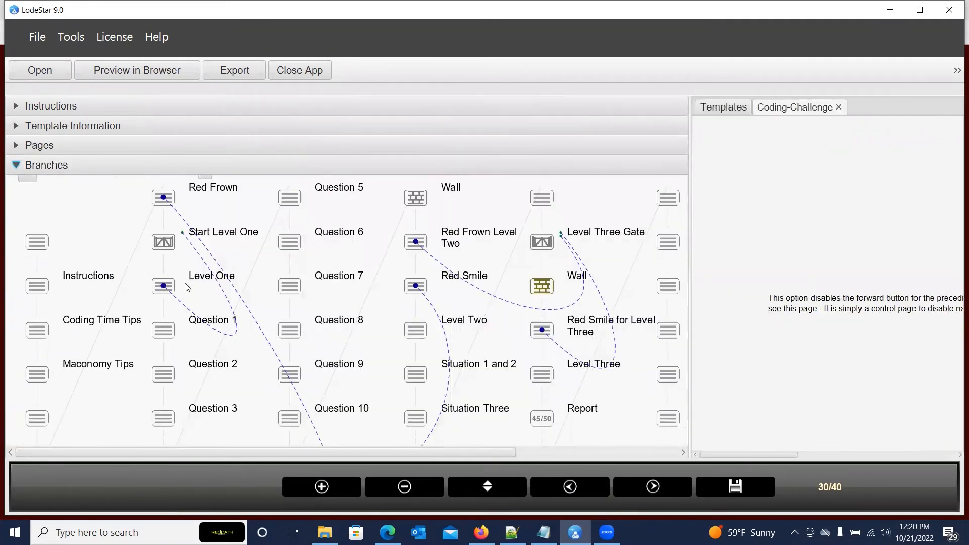
pyautogui.scroll(1, 187, 287)
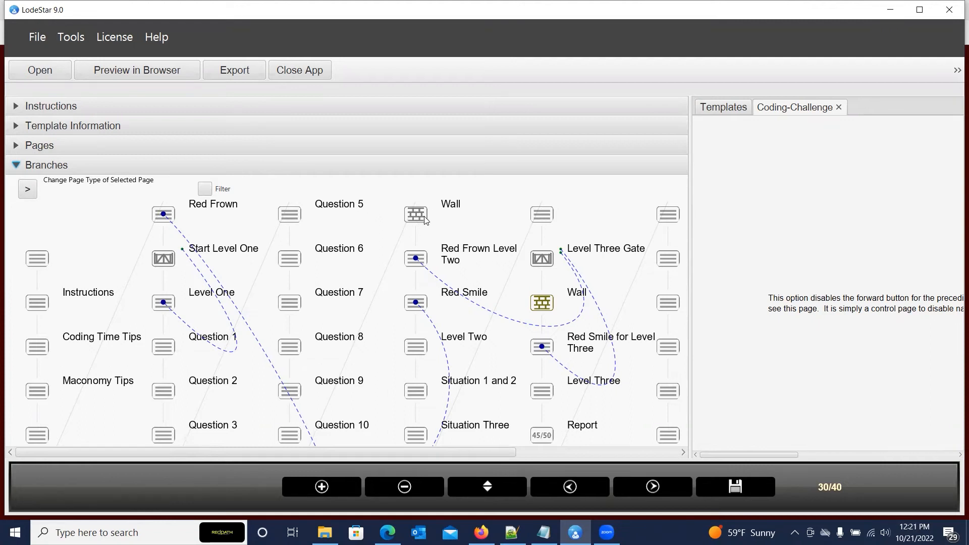
# Step: Examine the Level Two Gate's branch lines to Red Frown and Red Smile in the branch diagram
pyautogui.scroll(-3, 348, 303)
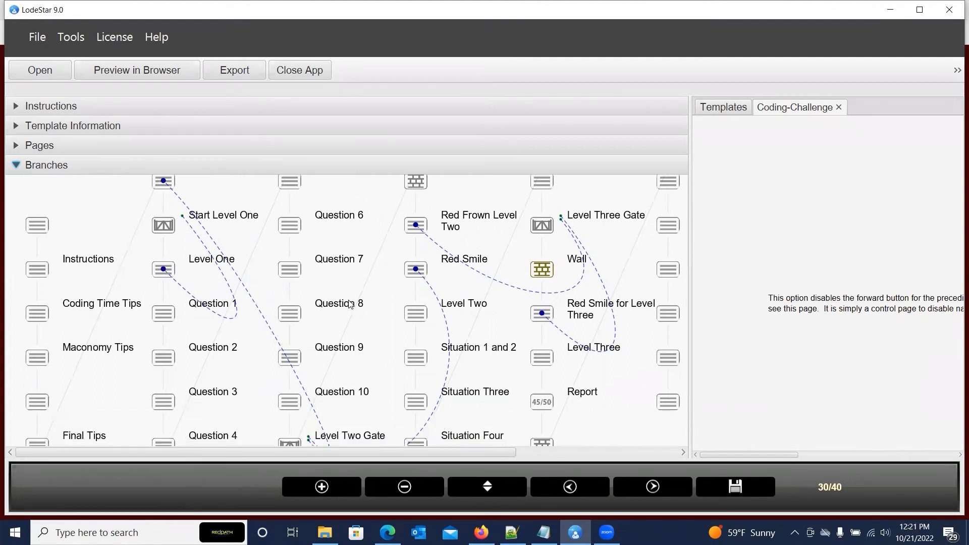
pyautogui.scroll(-1, 350, 305)
pyautogui.scroll(1, 349, 306)
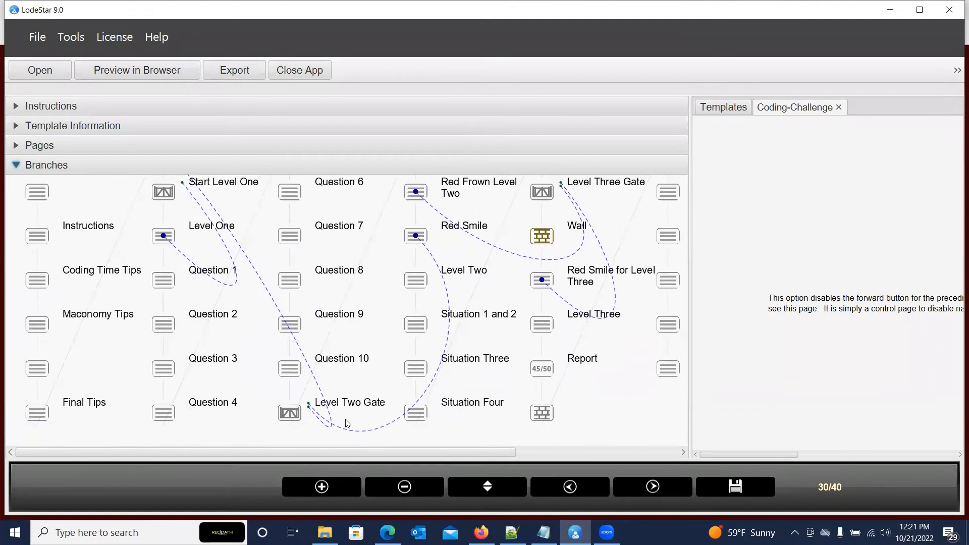
pyautogui.scroll(1, 362, 406)
pyautogui.scroll(-1, 362, 406)
pyautogui.scroll(1, 336, 421)
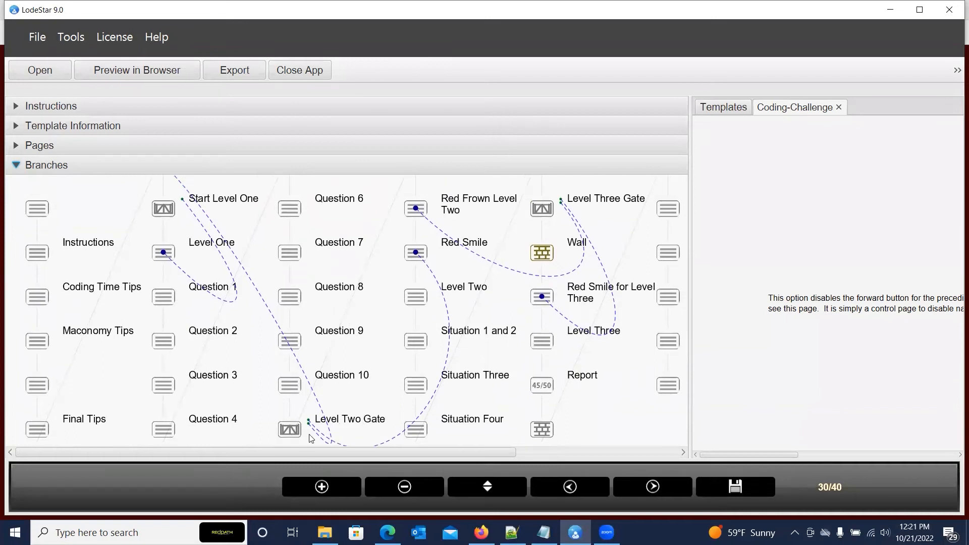
pyautogui.scroll(1, 315, 430)
pyautogui.scroll(2, 315, 430)
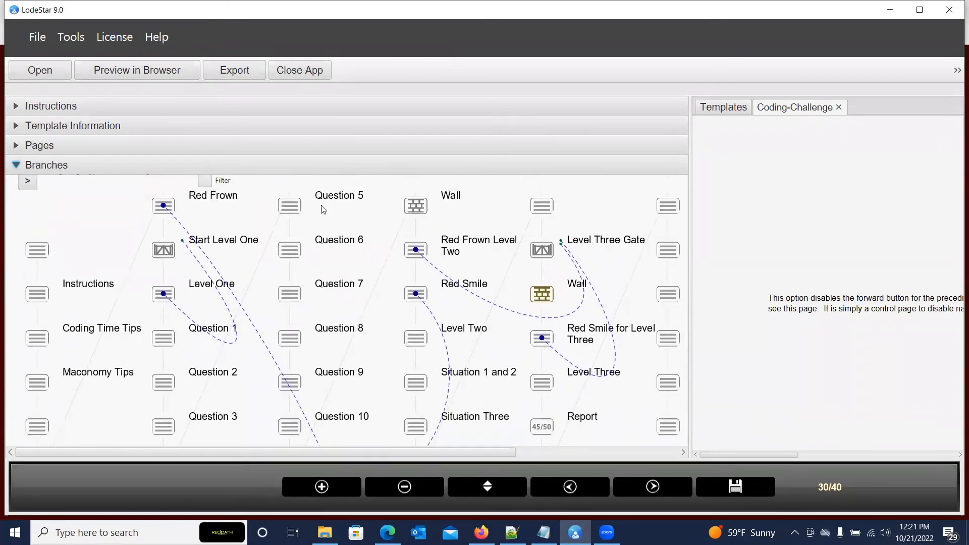
pyautogui.scroll(-2, 428, 333)
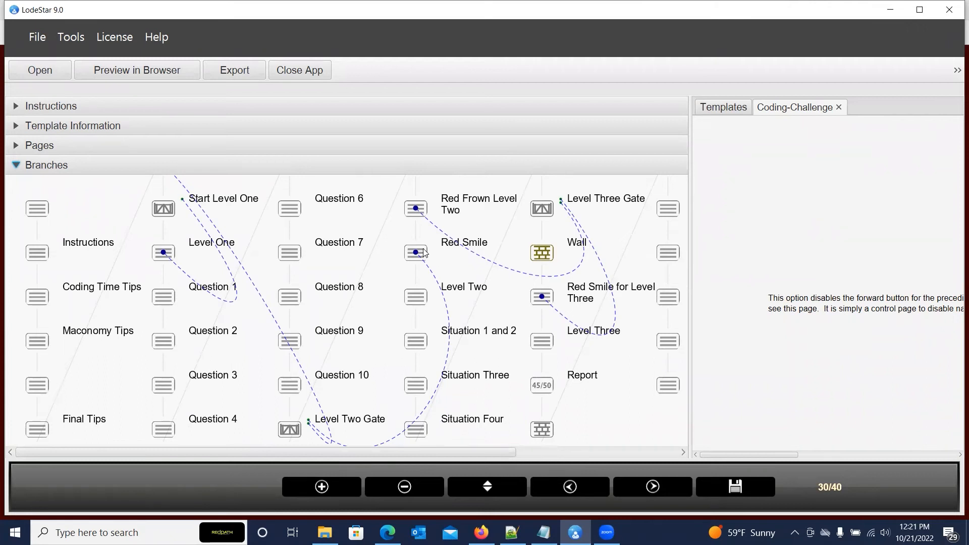
pyautogui.scroll(-1, 425, 253)
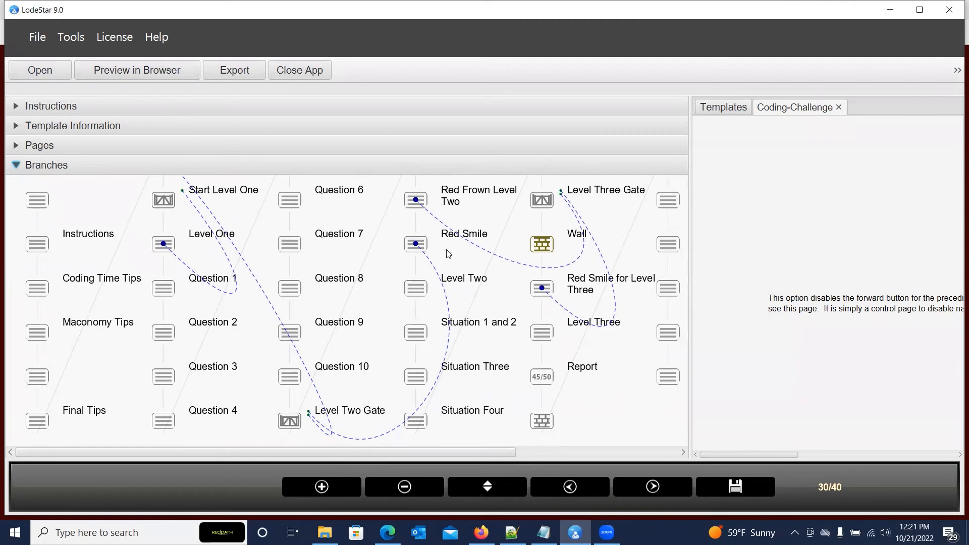
# Step: Examine the Level Three Gate's branches to Red Frown Level Two and Red Smile for Level Three, including the walls and Report page
pyautogui.scroll(2, 430, 303)
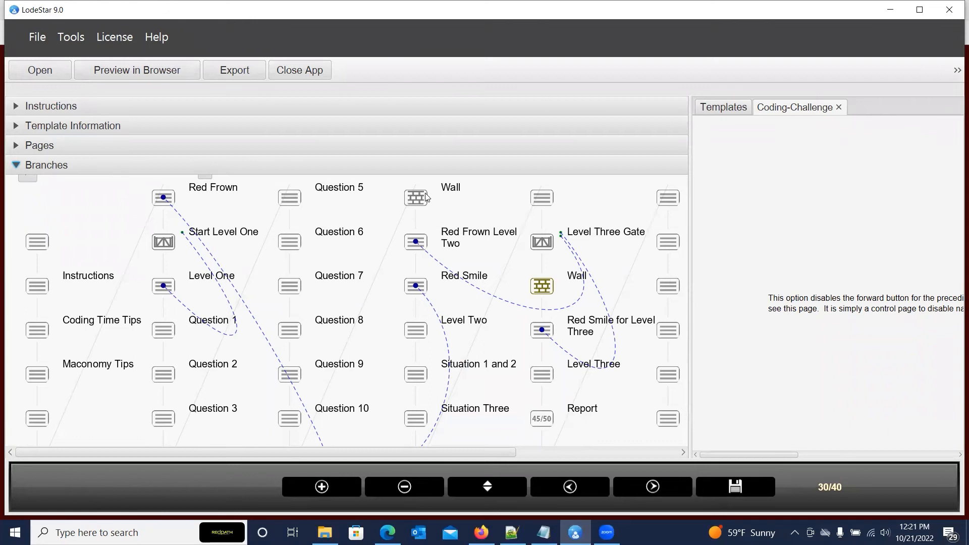
pyautogui.scroll(-1, 376, 293)
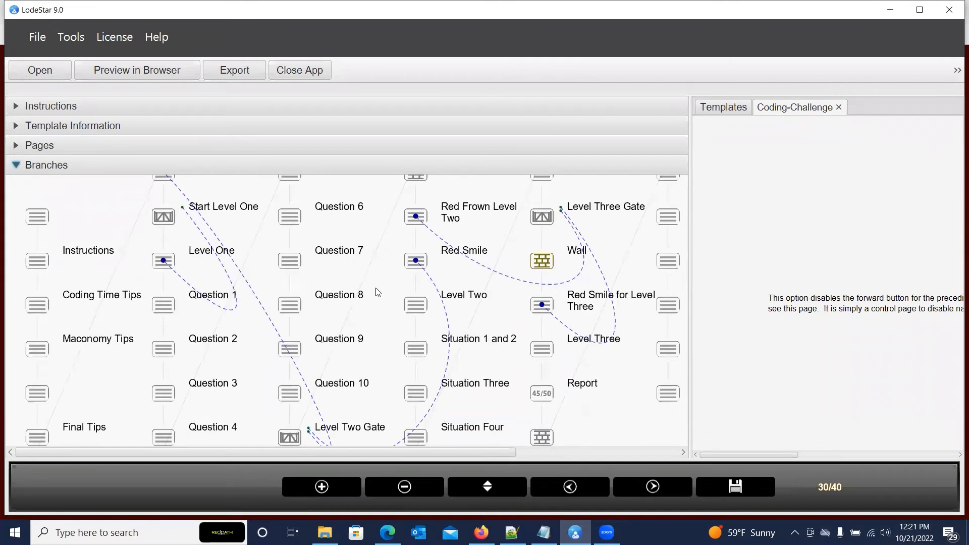
pyautogui.scroll(-1, 376, 292)
pyautogui.scroll(1, 376, 293)
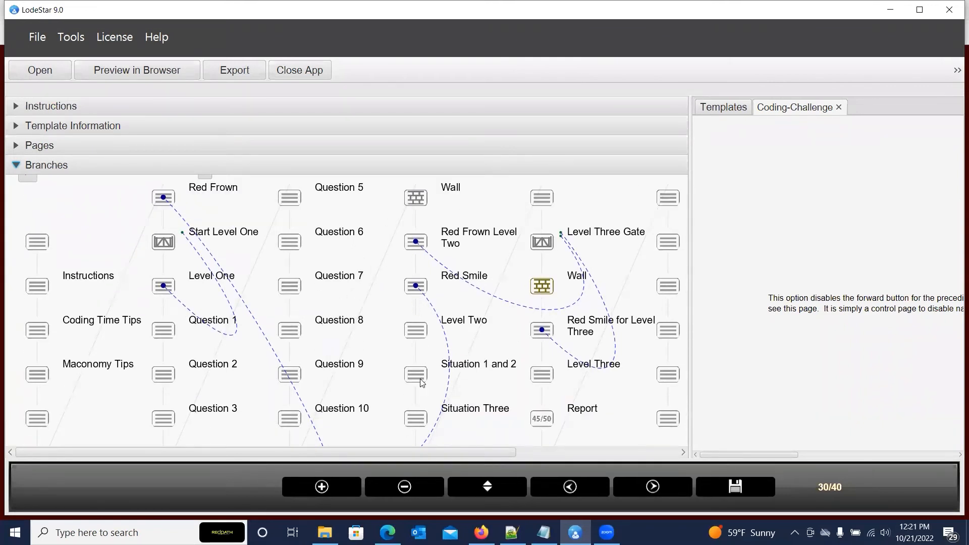
pyautogui.scroll(-1, 421, 381)
pyautogui.scroll(-1, 412, 292)
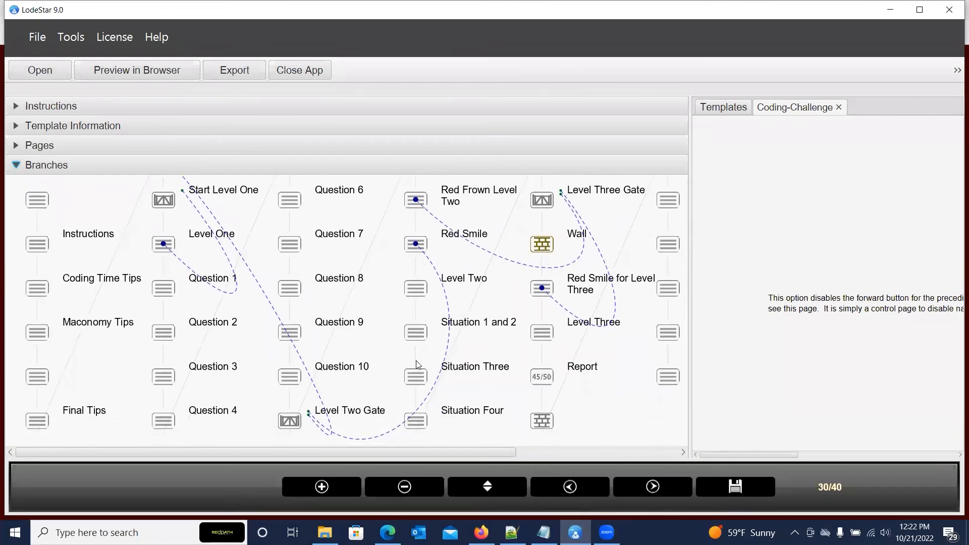
pyautogui.scroll(3, 419, 360)
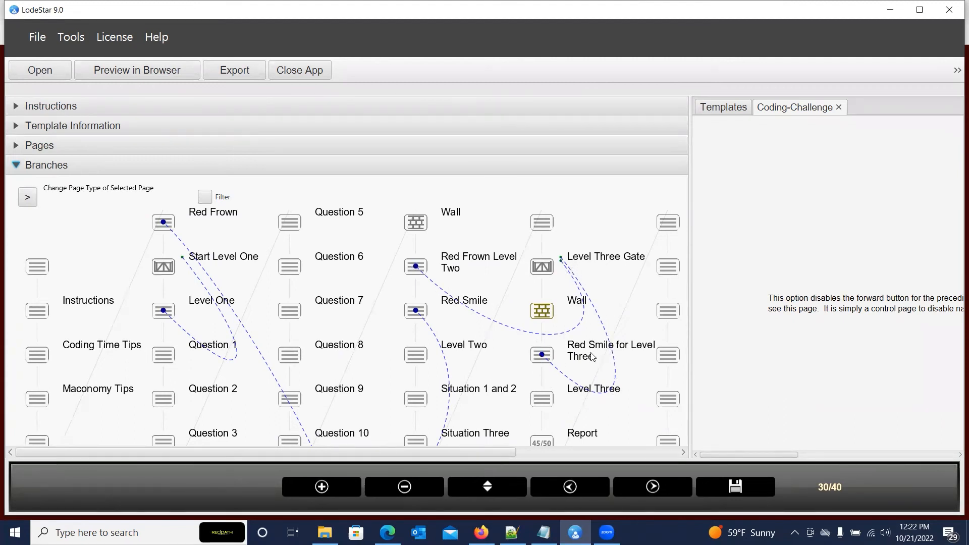
pyautogui.scroll(-3, 559, 359)
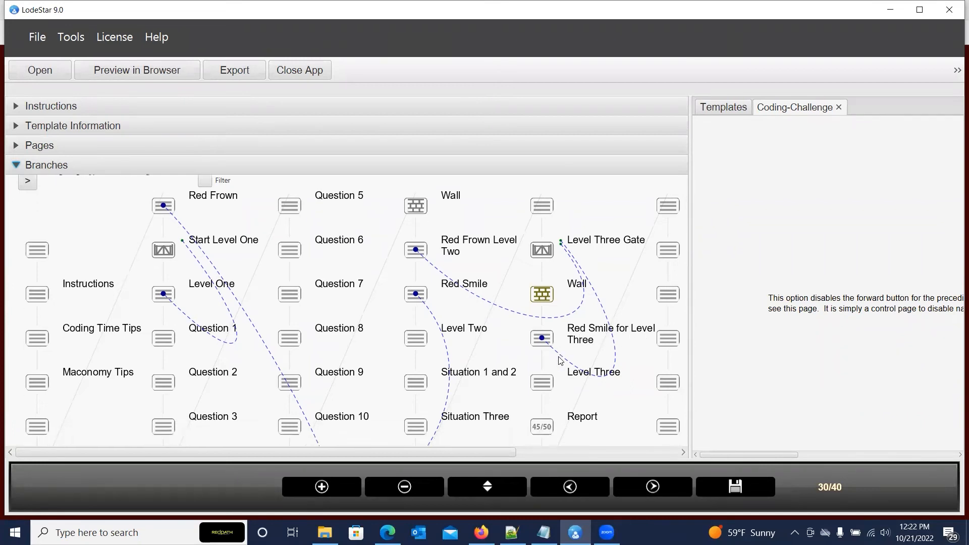
pyautogui.scroll(-4, 559, 358)
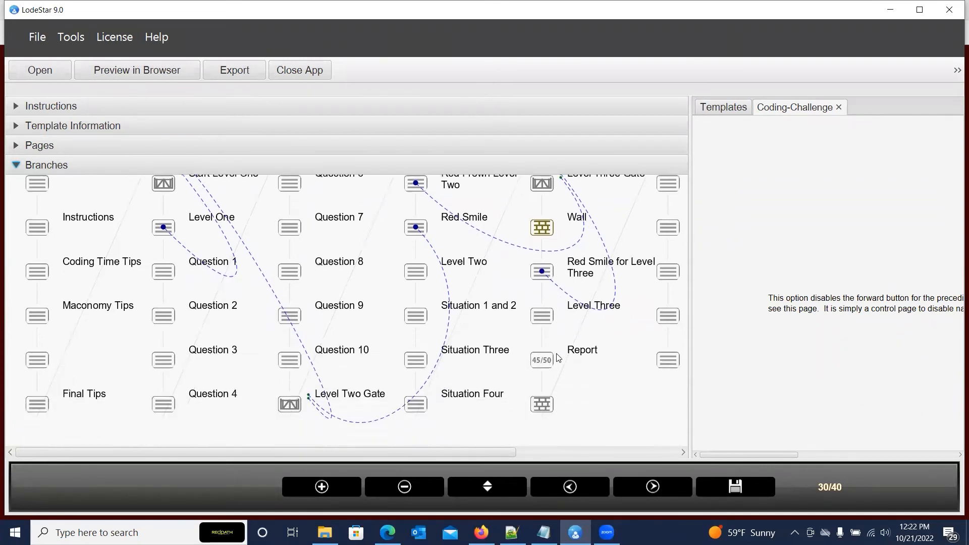
pyautogui.scroll(4, 559, 356)
pyautogui.scroll(3, 559, 356)
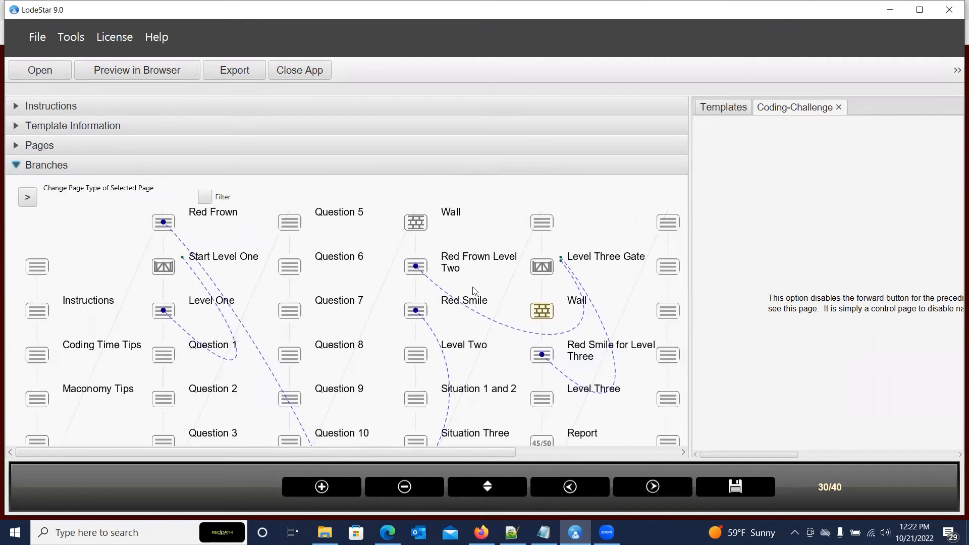
# Step: Open the Start Level One gate from the branch diagram and check its pass and fail branch options without changing them
pyautogui.click(164, 267)
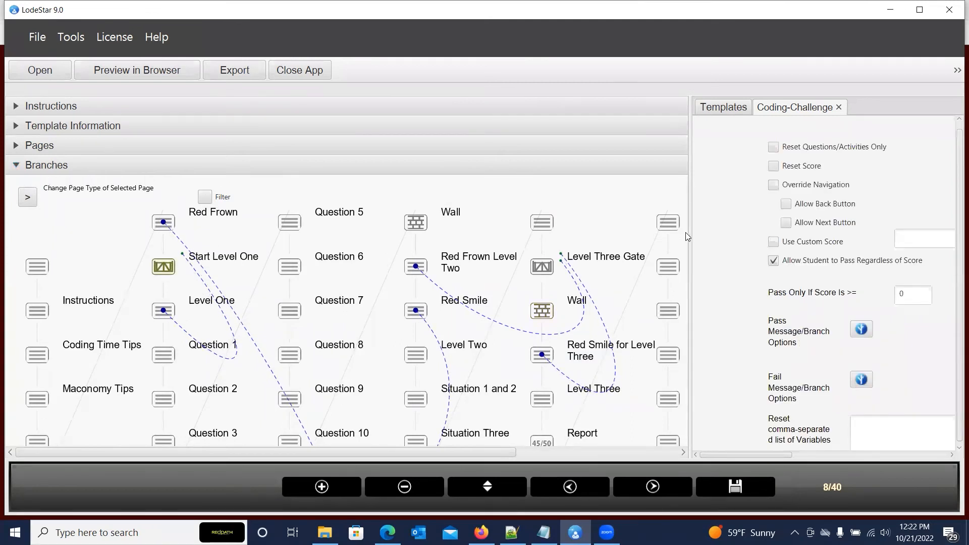
pyautogui.moveTo(691, 231); pyautogui.dragTo(159, 211)
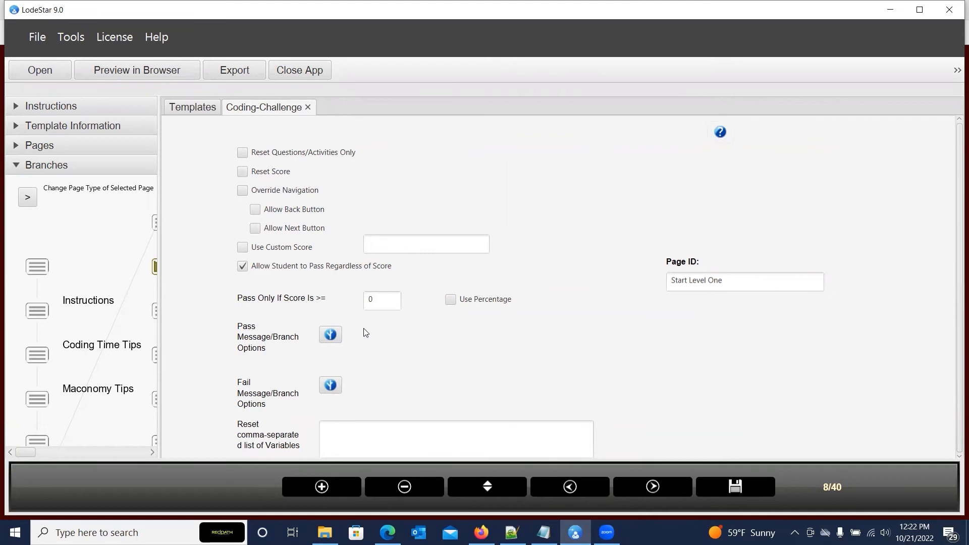
pyautogui.click(330, 335)
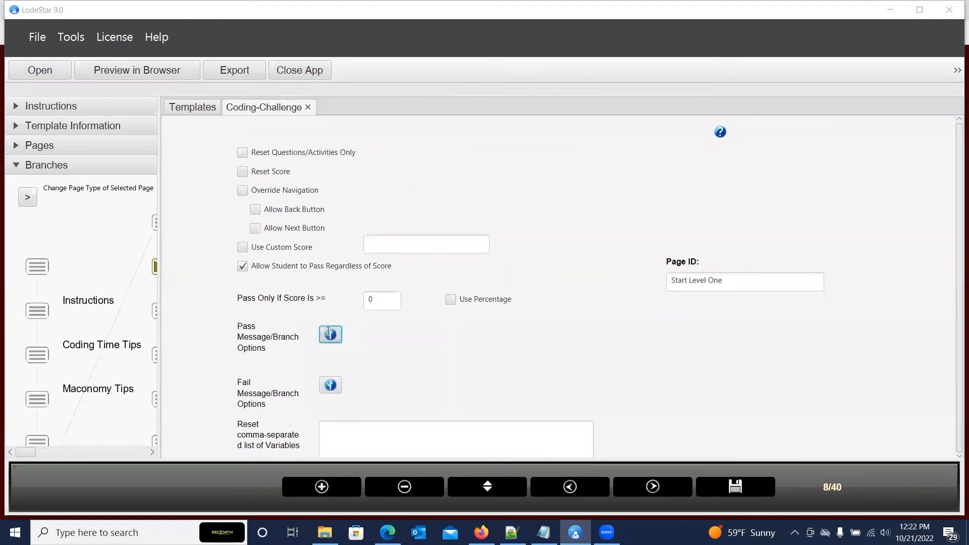
pyautogui.click(594, 423)
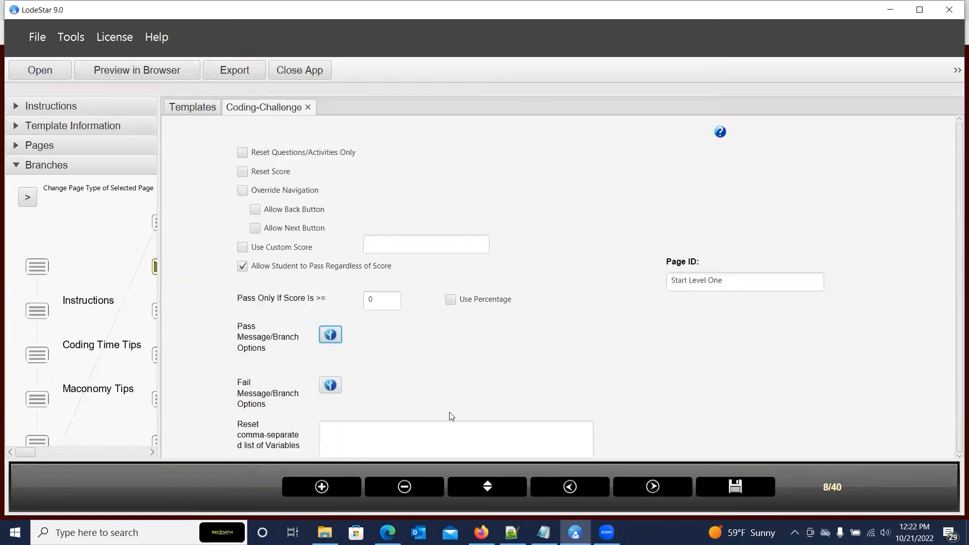
pyautogui.click(330, 388)
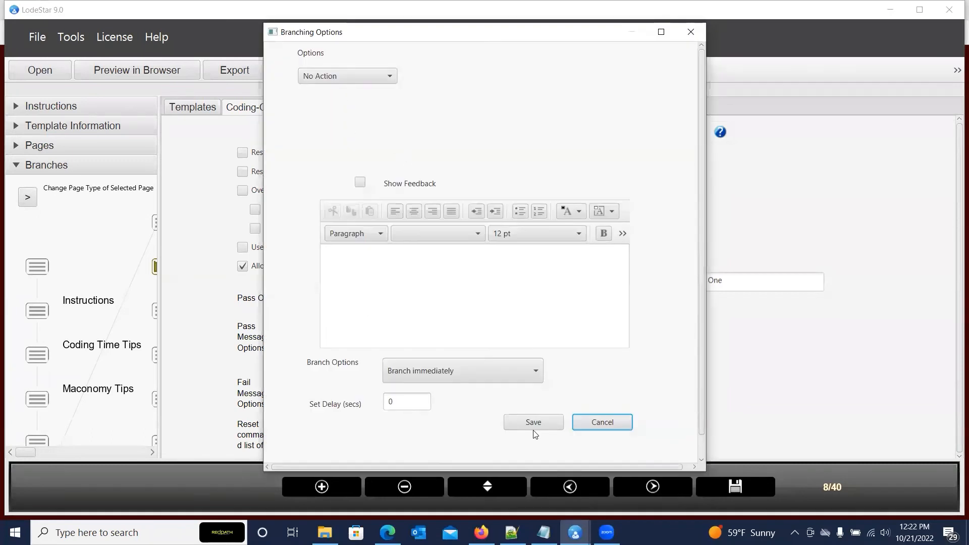
pyautogui.click(604, 423)
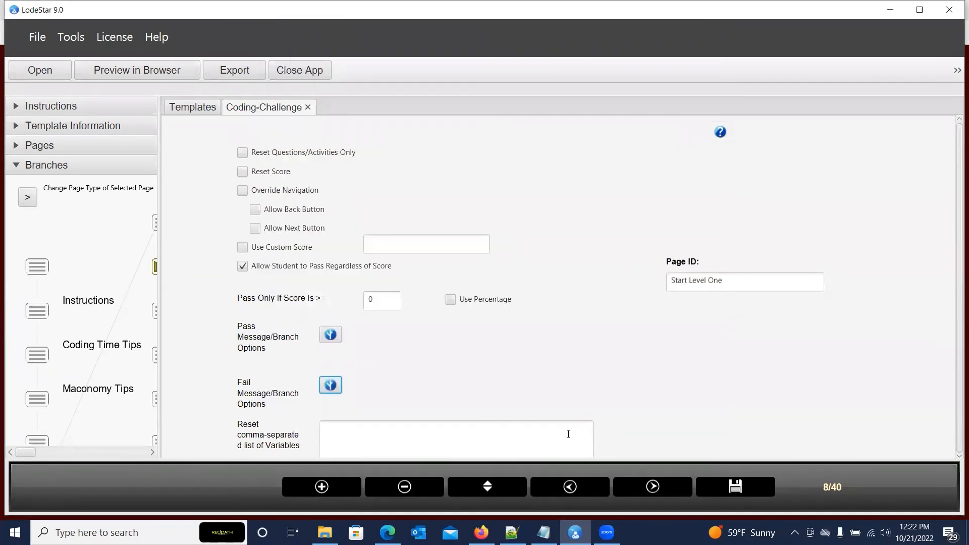
# Step: Page forward from the Start Level One gate through the Level One questions to the Level Two Gate
pyautogui.click(644, 488)
pyautogui.click(642, 491)
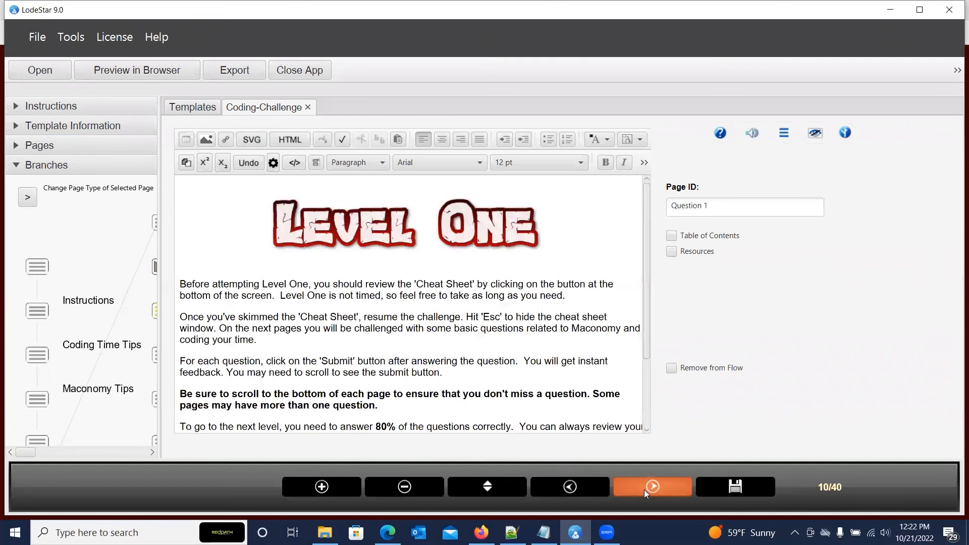
pyautogui.click(644, 491)
pyautogui.click(644, 492)
pyautogui.click(644, 491)
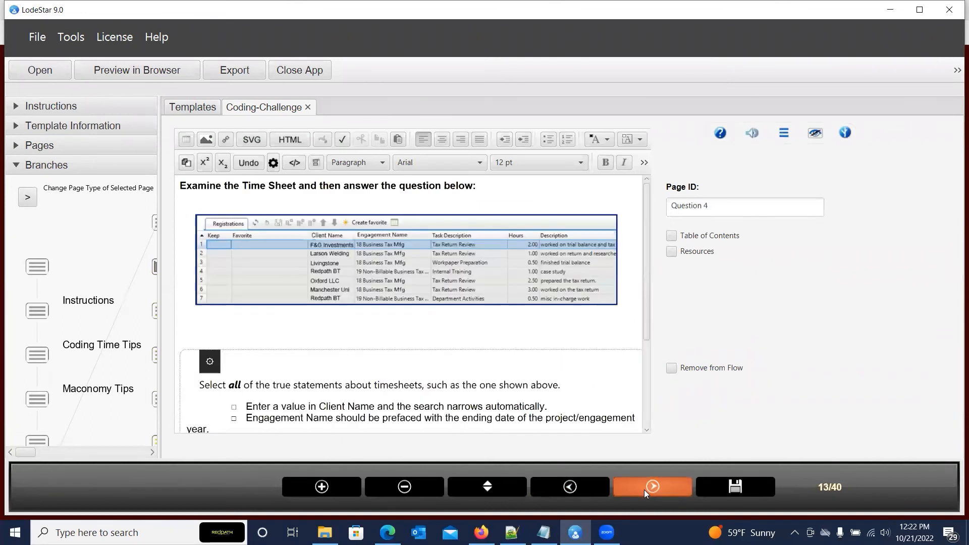
pyautogui.click(644, 490)
pyautogui.click(644, 491)
pyautogui.click(644, 490)
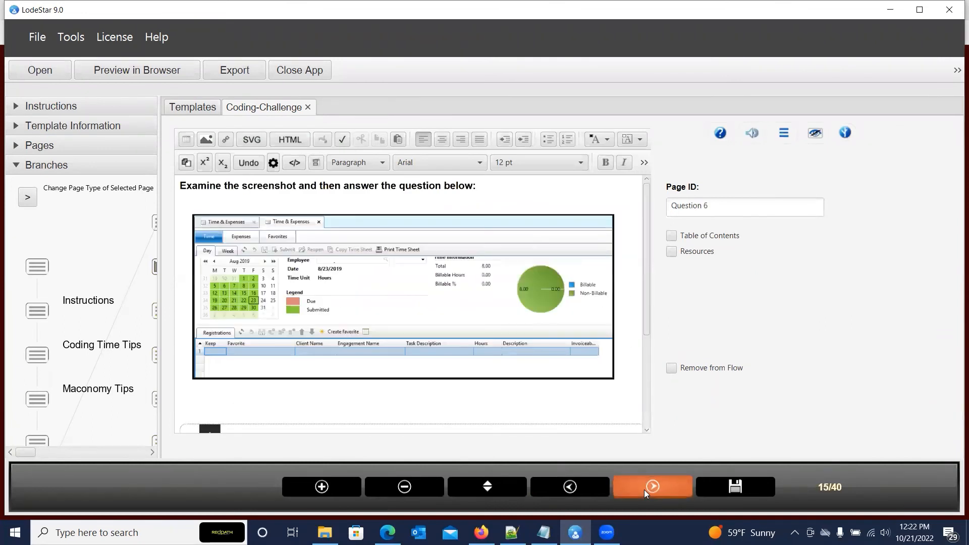
pyautogui.click(644, 490)
pyautogui.click(644, 489)
pyautogui.click(645, 490)
pyautogui.click(645, 490)
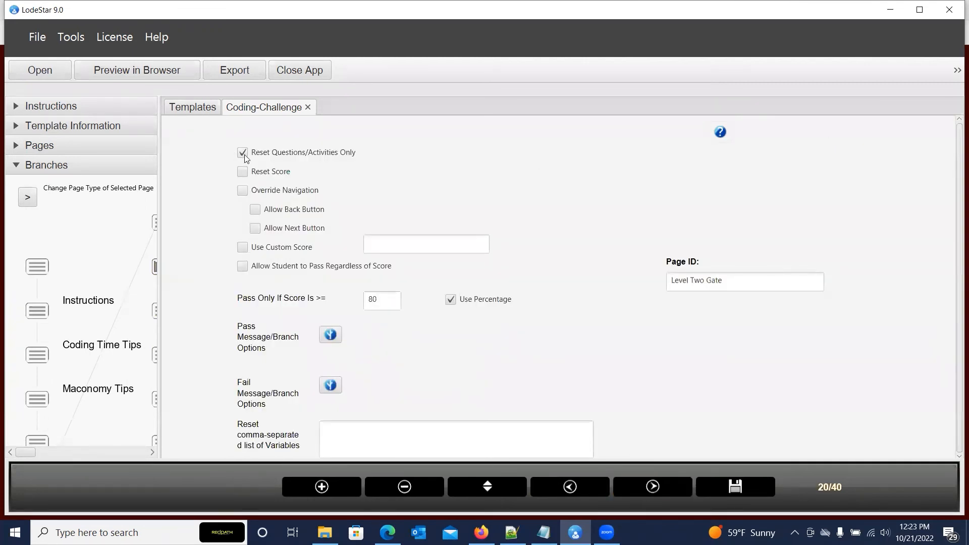
# Step: Check the Level Two Gate's passing score and its pass and fail branch options without changing them
pyautogui.click(383, 303)
pyautogui.click(331, 335)
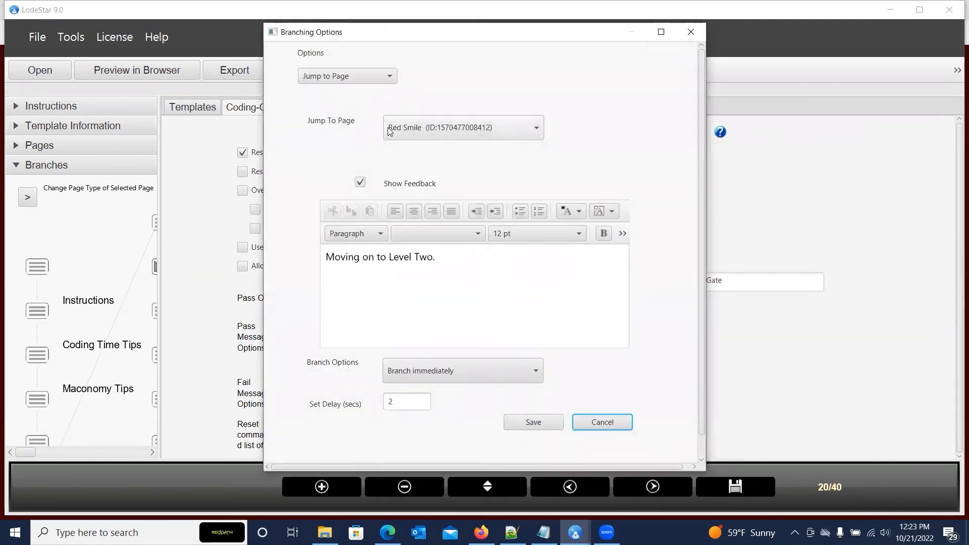
pyautogui.click(610, 424)
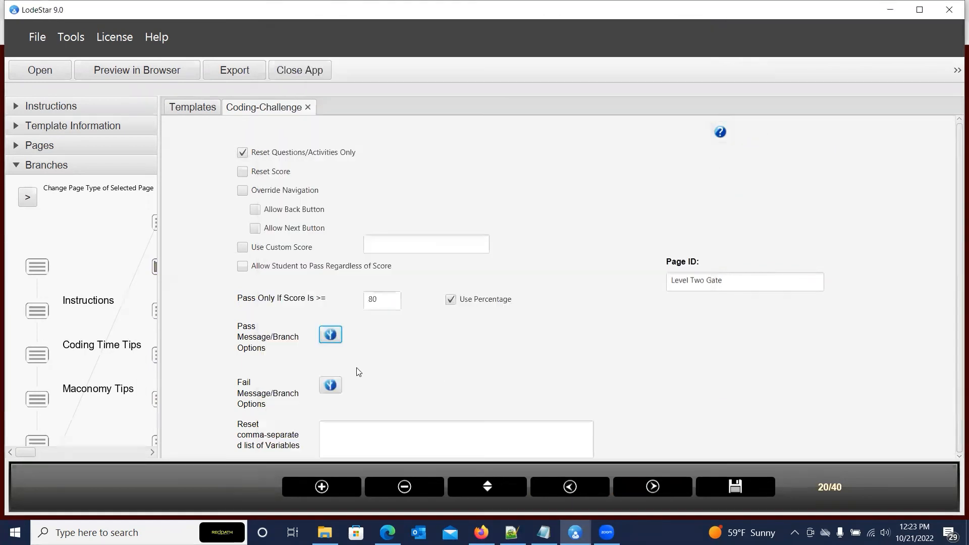
pyautogui.click(332, 386)
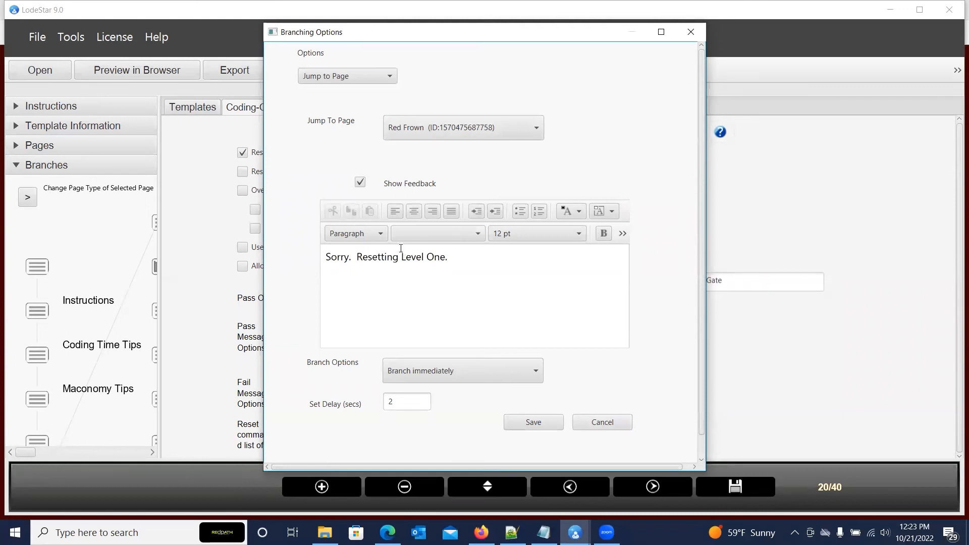
pyautogui.click(608, 420)
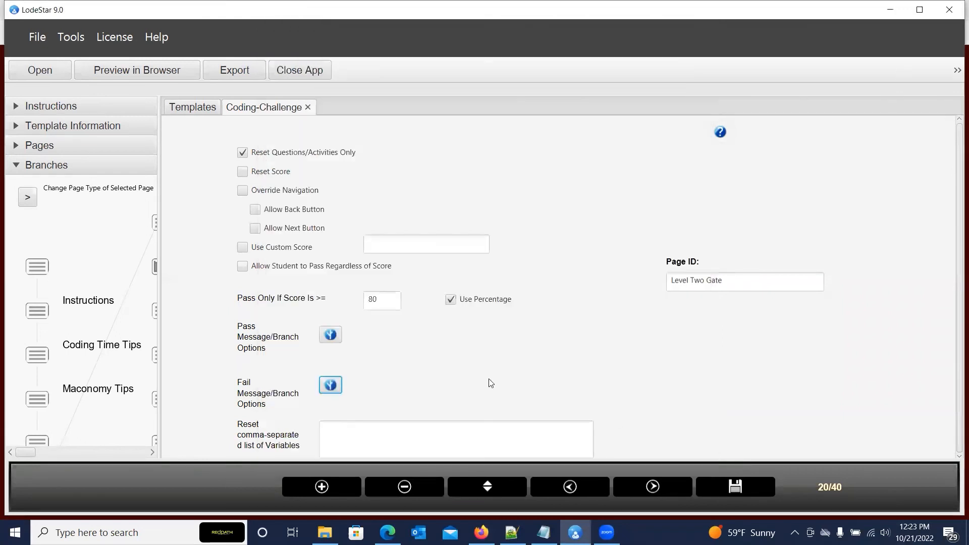
# Step: Page forward through Red Frown Level Two, Red Smile and the Level Two situation pages to the Level Three Gate
pyautogui.click(655, 489)
pyautogui.click(656, 488)
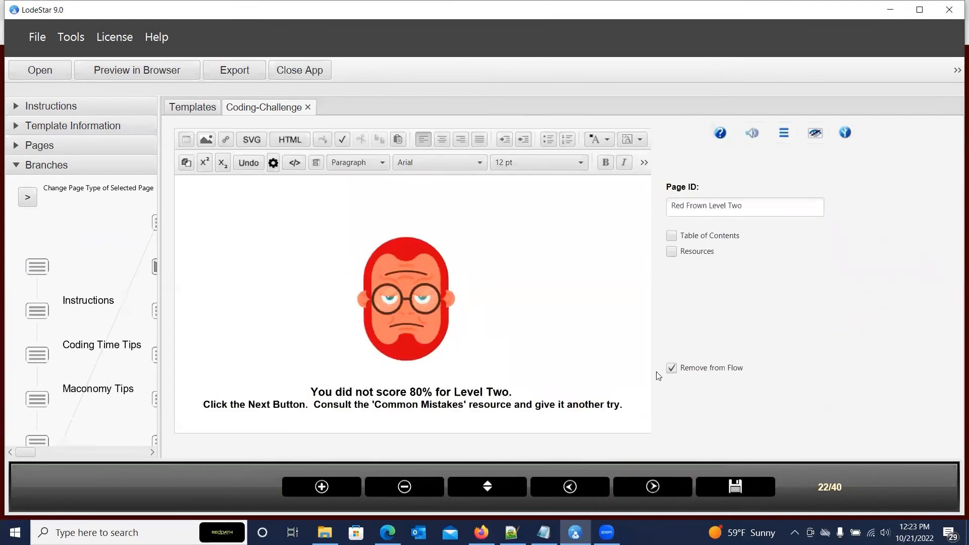
pyautogui.click(667, 486)
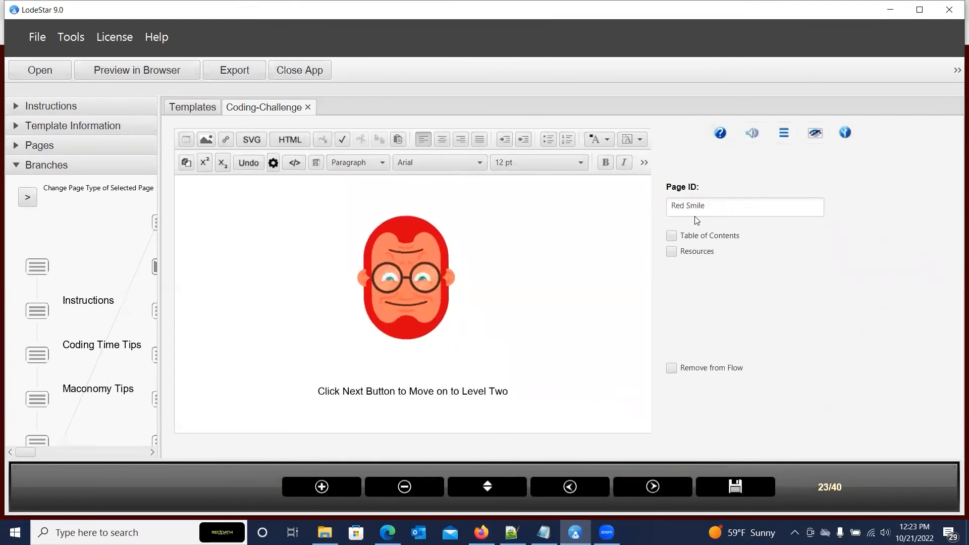
pyautogui.click(653, 489)
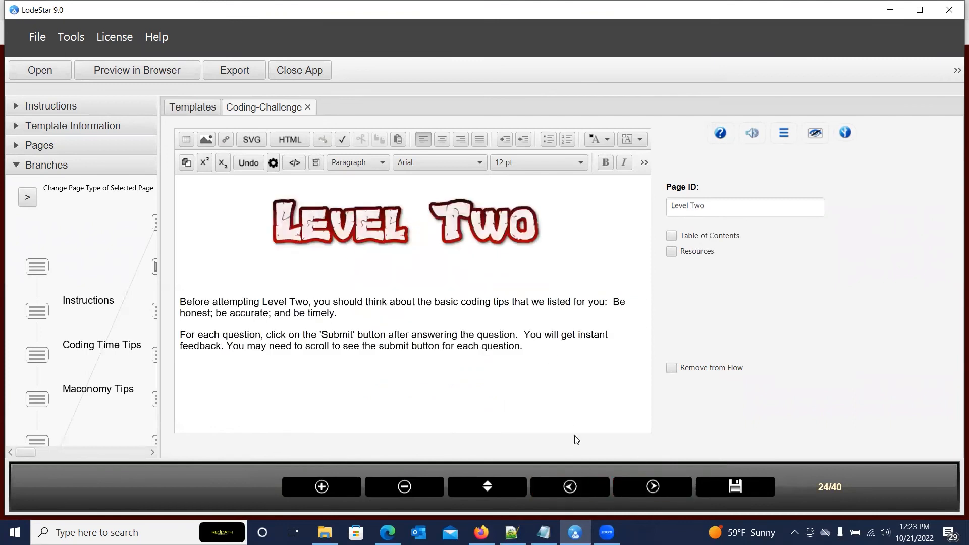
pyautogui.click(651, 486)
pyautogui.click(651, 486)
pyautogui.click(652, 486)
pyautogui.click(652, 487)
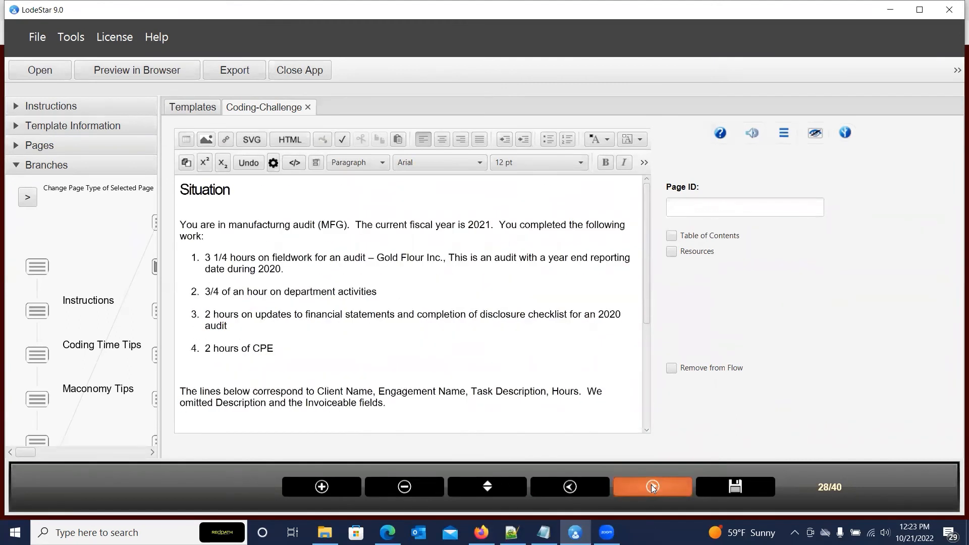
pyautogui.click(652, 486)
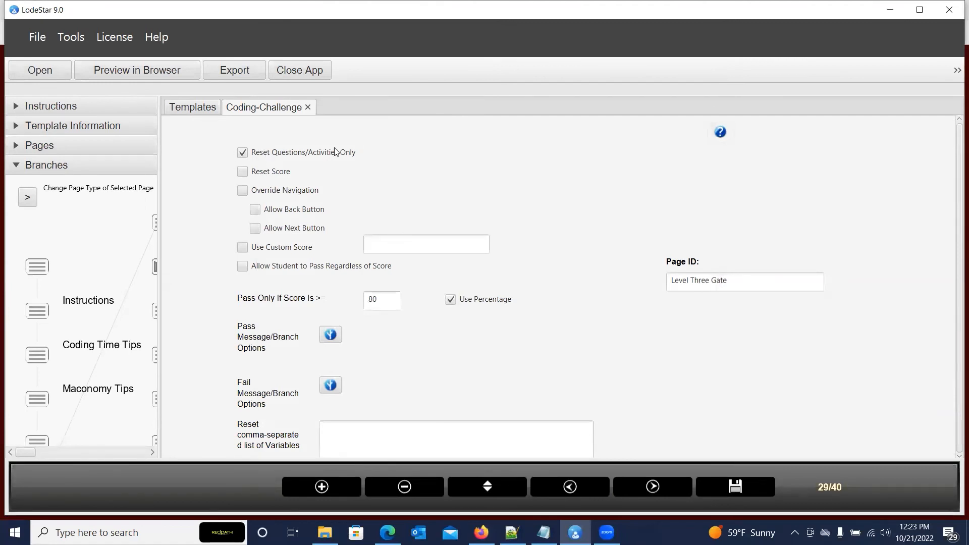
# Step: Check the Level Three Gate's passing score and its pass and fail branch options without changing them
pyautogui.click(385, 302)
pyautogui.click(331, 334)
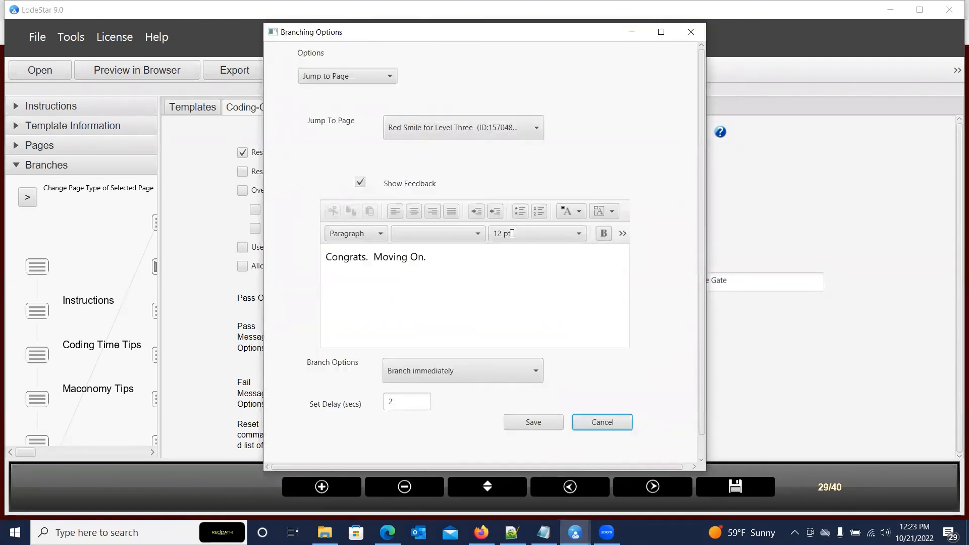
pyautogui.click(615, 428)
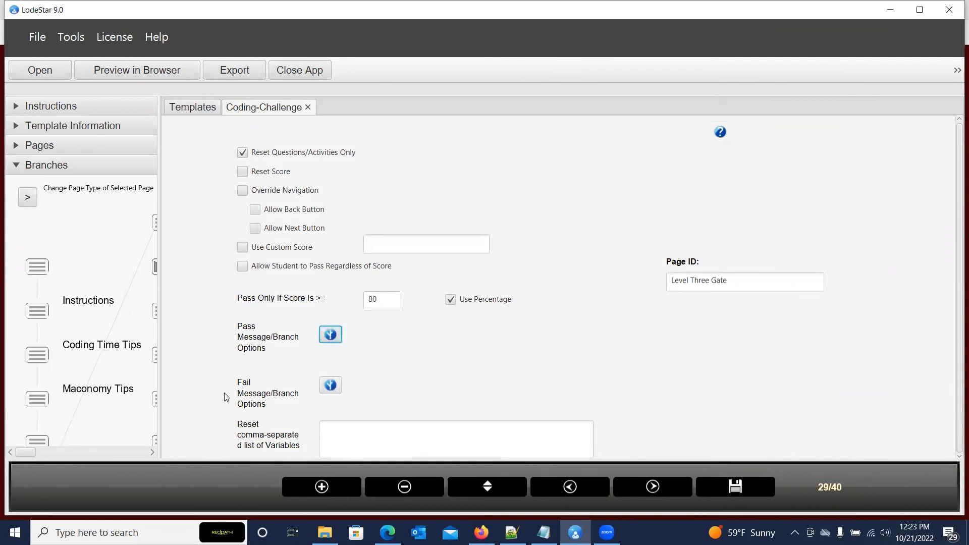
pyautogui.click(331, 387)
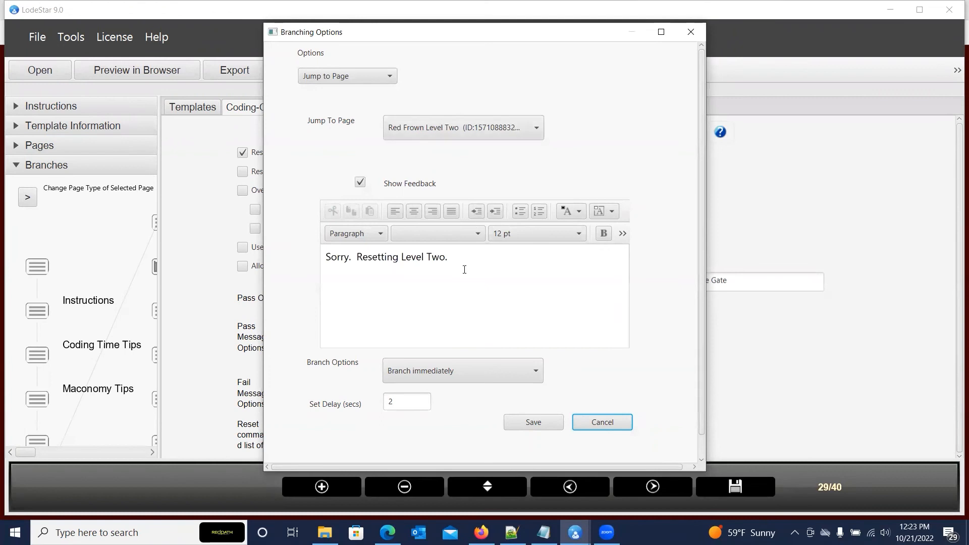
pyautogui.click(610, 426)
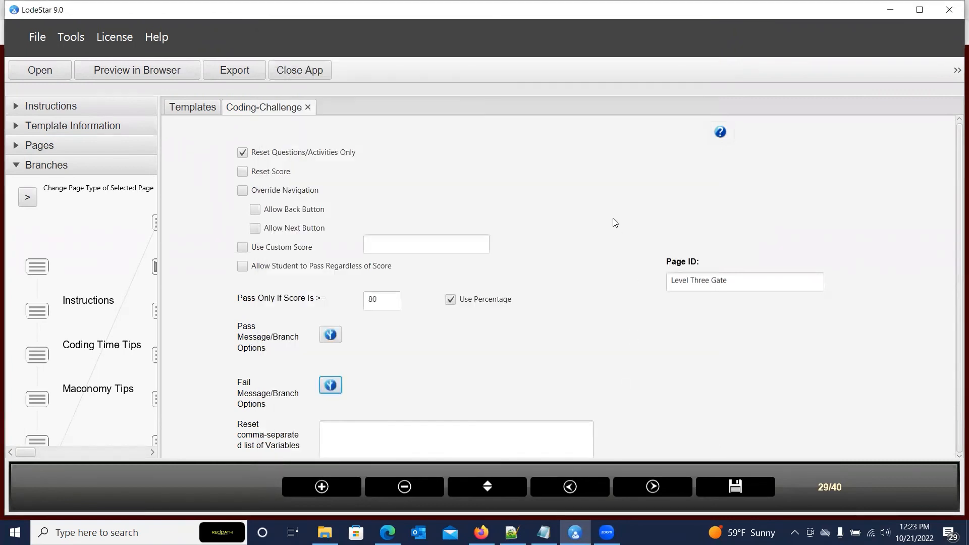
# Step: Go to the Wall page after the Level Three Gate and preview the lesson in the browser
pyautogui.click(652, 487)
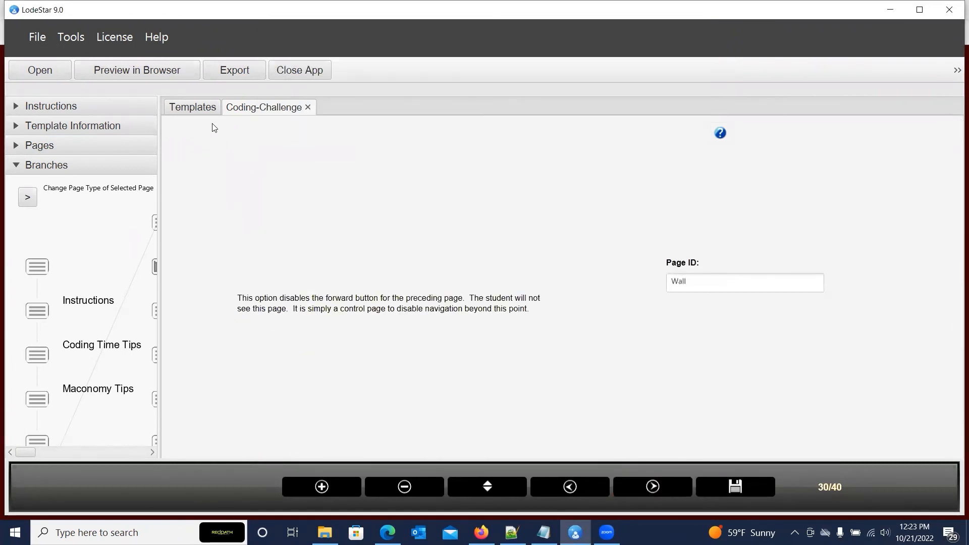
pyautogui.click(165, 72)
pyautogui.click(491, 230)
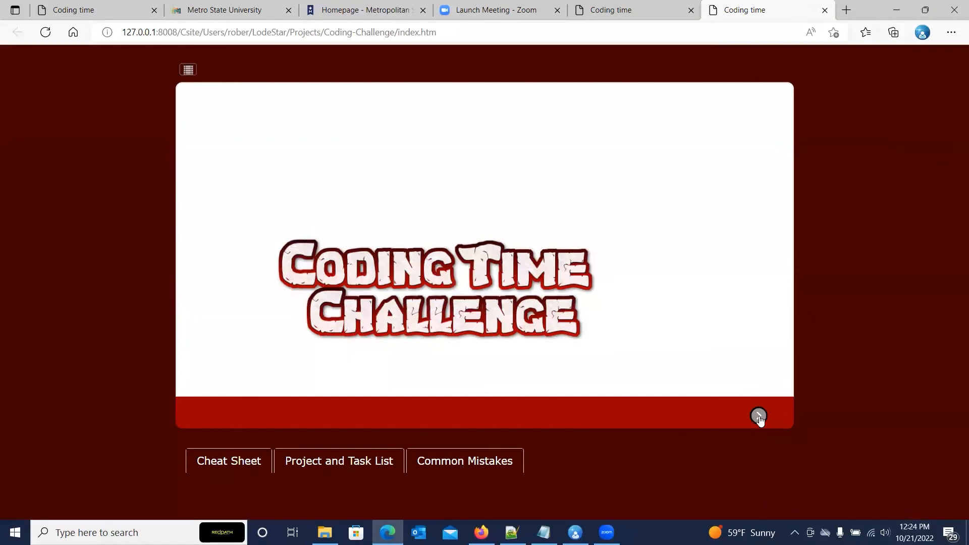
# Step: Advance the previewed lesson past the instructions, tips and Level One introduction to the Maconomy login language question
pyautogui.click(759, 416)
pyautogui.click(759, 416)
pyautogui.click(759, 416)
pyautogui.click(758, 416)
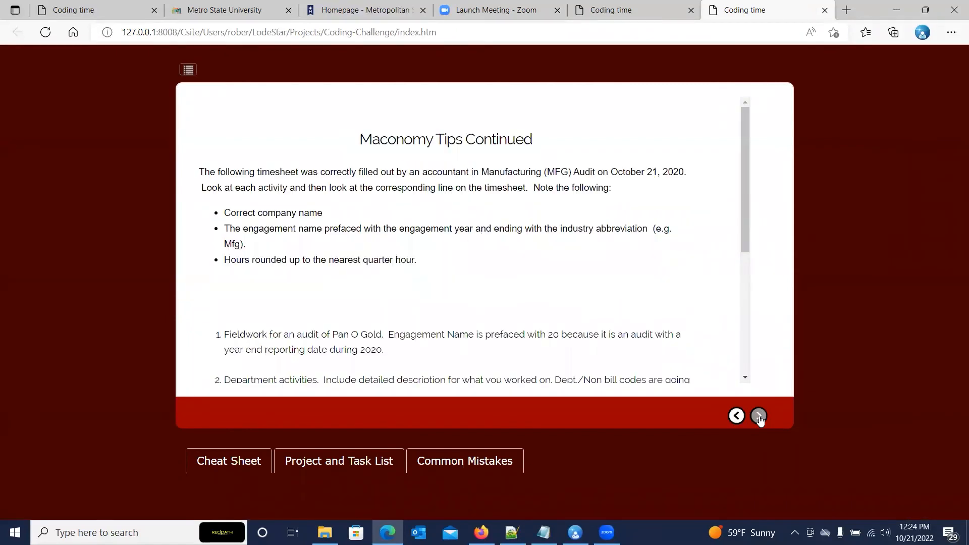
pyautogui.scroll(-3, 699, 335)
pyautogui.click(759, 416)
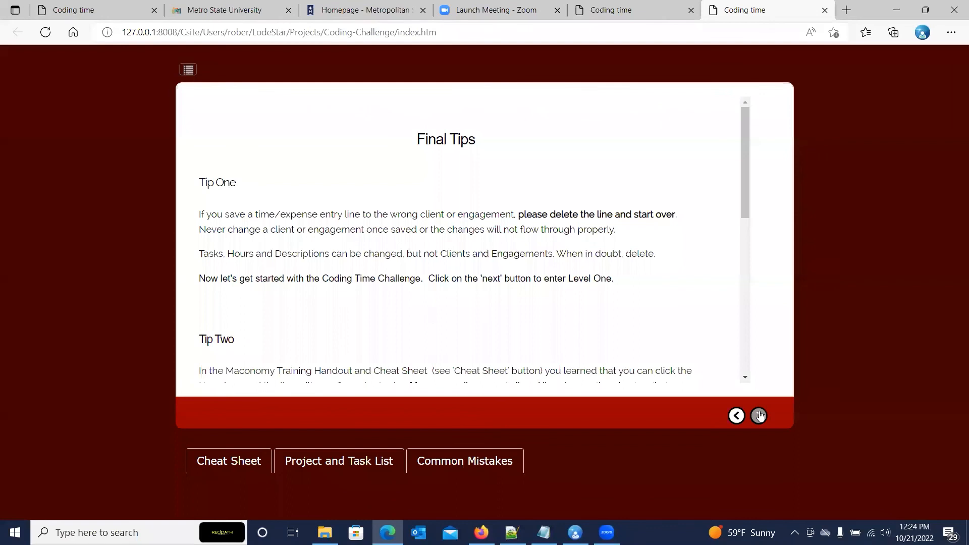
pyautogui.click(759, 415)
pyautogui.scroll(-3, 603, 303)
pyautogui.scroll(3, 599, 280)
pyautogui.click(759, 416)
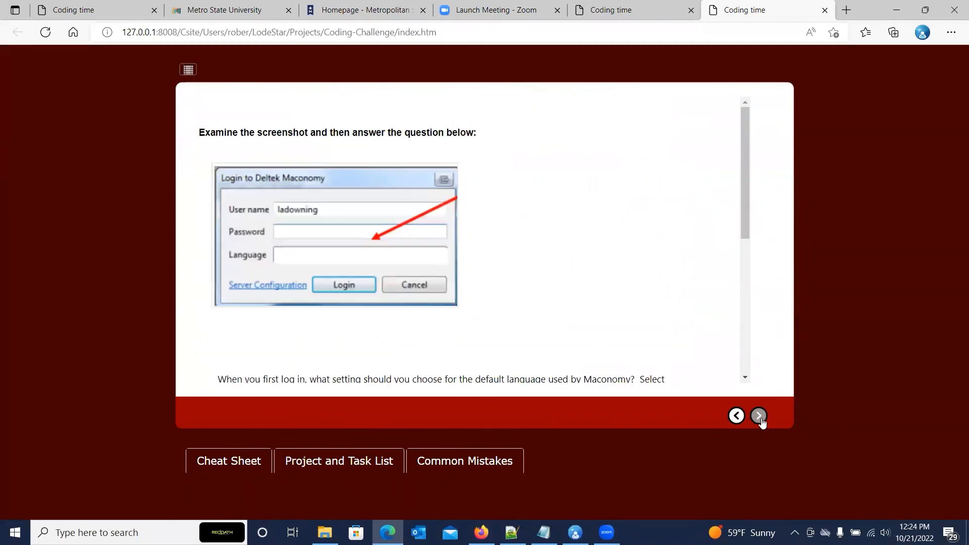
# Step: Answer the default language question with English (United States, CPA), submit it and dismiss the feedback
pyautogui.scroll(-5, 523, 291)
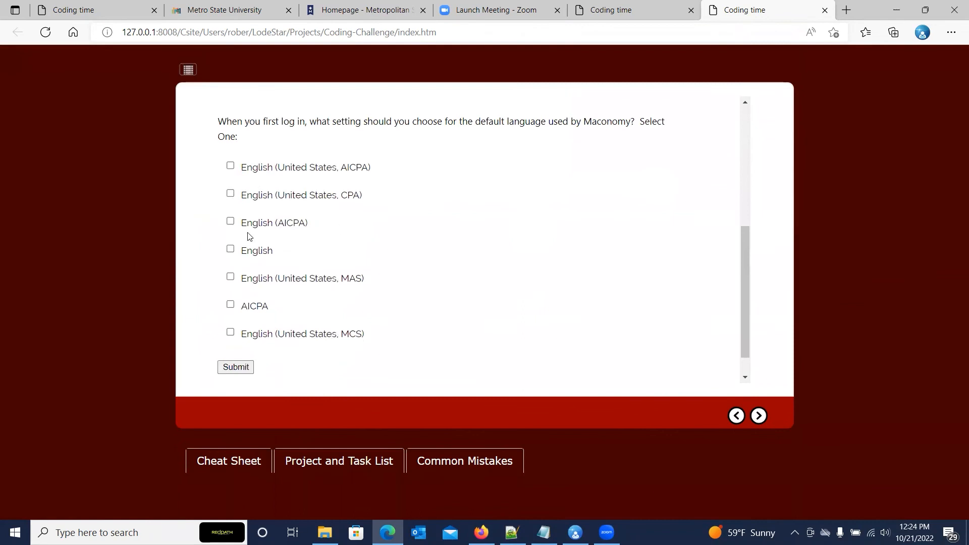
pyautogui.click(231, 195)
pyautogui.click(225, 368)
pyautogui.click(672, 113)
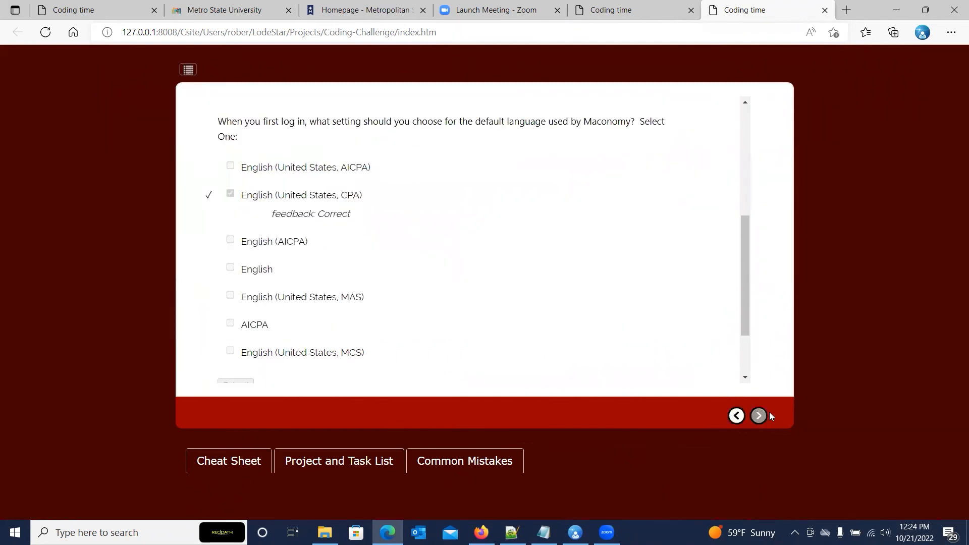
# Step: Answer the Change Password question with Select Window > Show View, submit it and dismiss the feedback
pyautogui.click(759, 416)
pyautogui.scroll(-4, 457, 329)
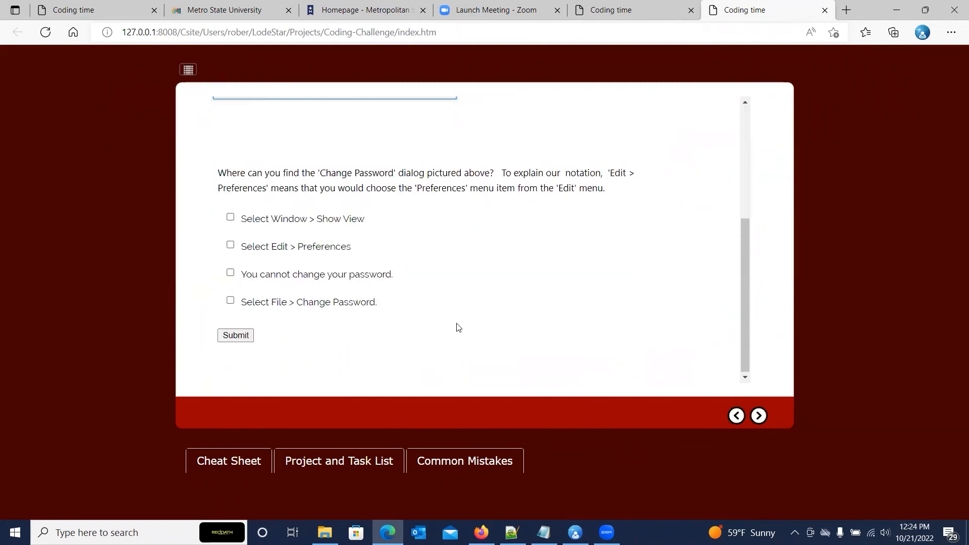
pyautogui.click(231, 218)
pyautogui.click(247, 336)
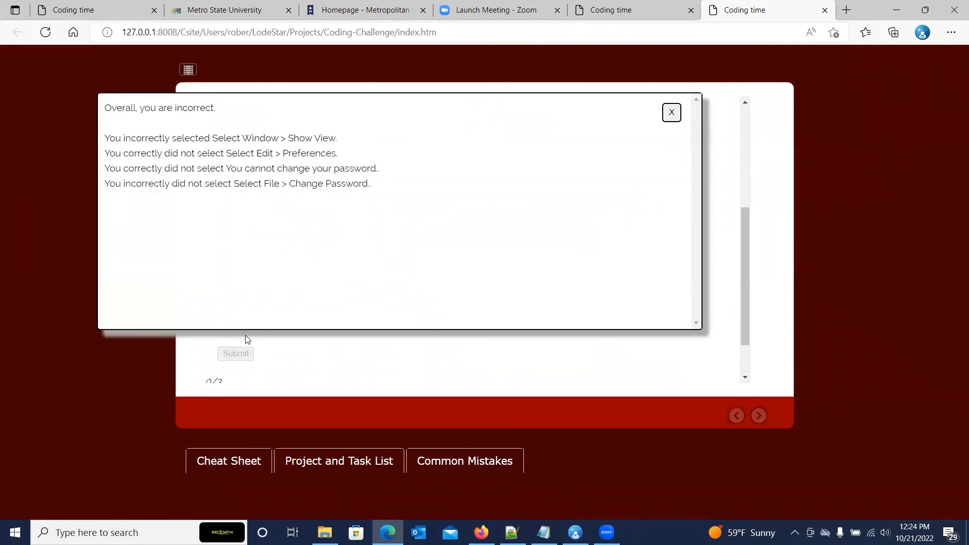
pyautogui.click(671, 114)
# Step: Answer the timesheet statements question with only "Description can include notes to biller.", submit it and dismiss the feedback
pyautogui.click(759, 416)
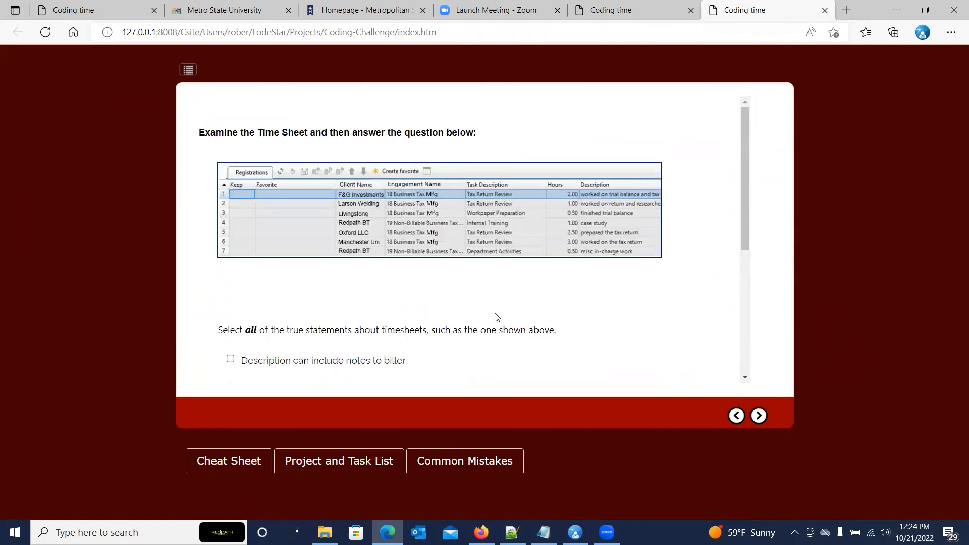
pyautogui.scroll(-3, 495, 317)
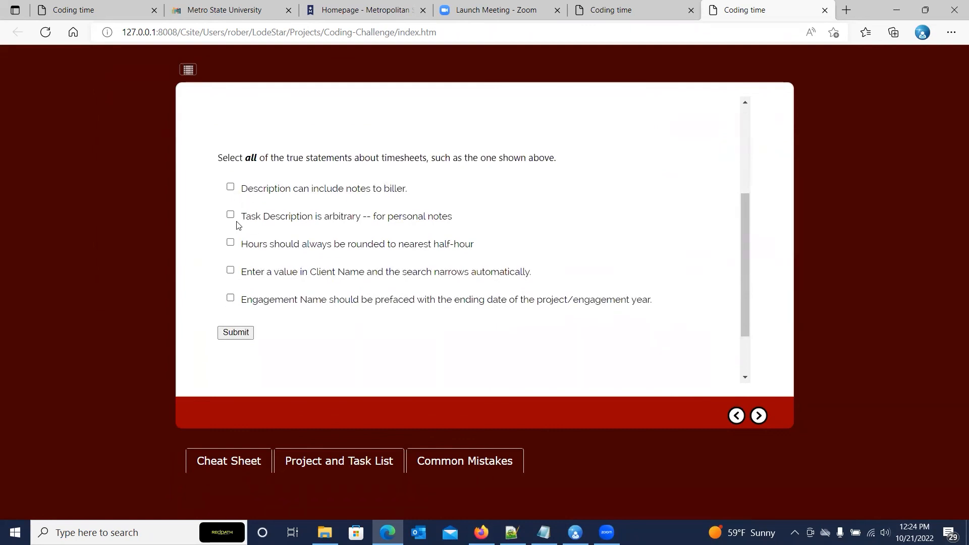
pyautogui.click(230, 187)
pyautogui.click(235, 333)
pyautogui.click(672, 112)
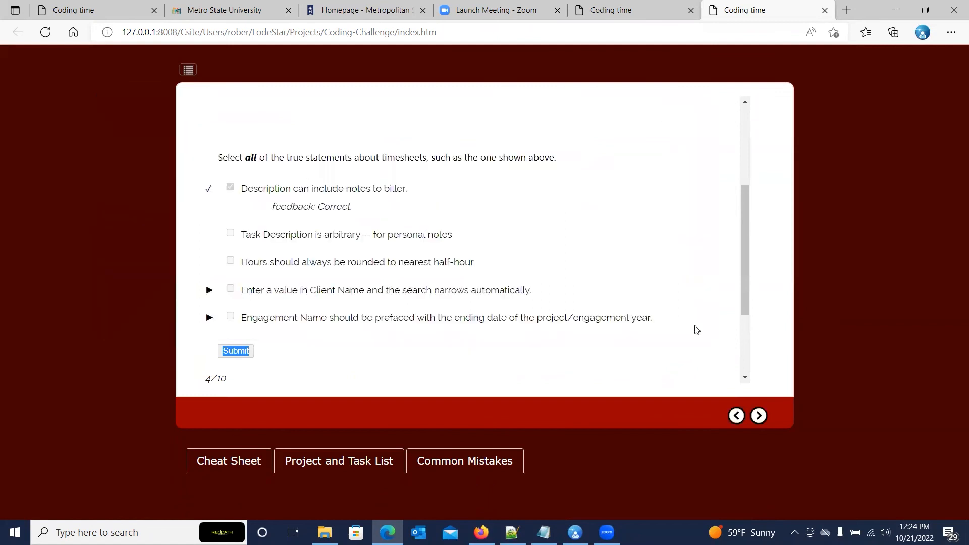
# Step: Skip the remaining Level One questions unanswered and go through the Level Two Gate
pyautogui.click(758, 416)
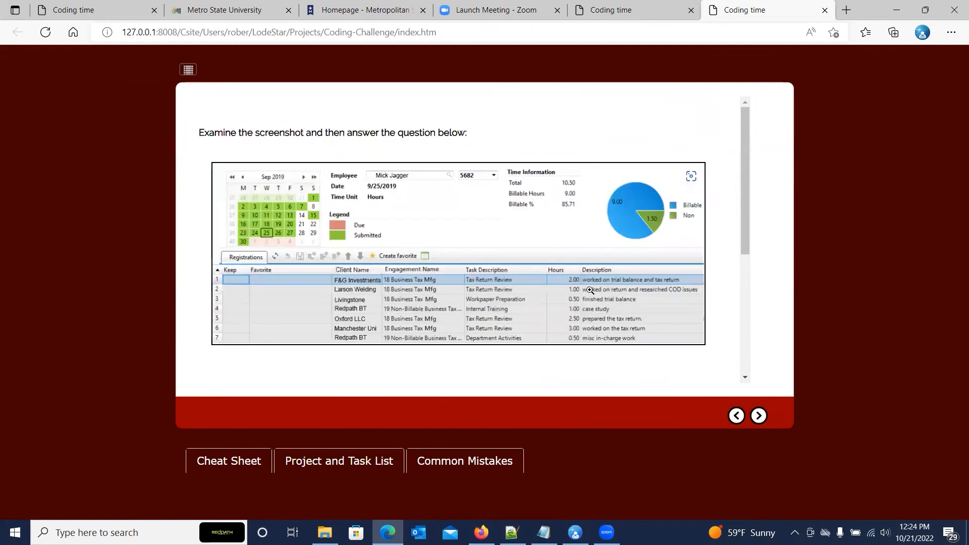
pyautogui.scroll(-3, 592, 294)
pyautogui.scroll(2, 596, 308)
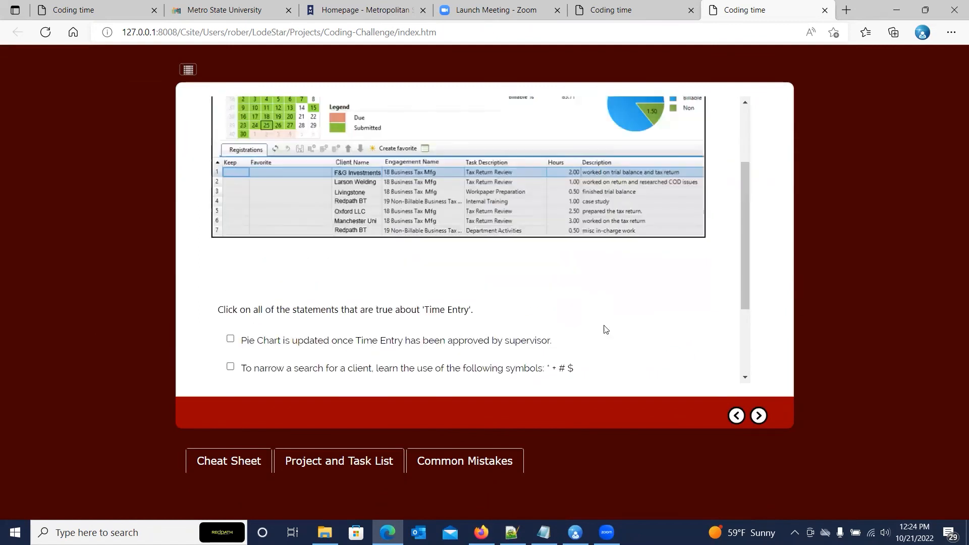
pyautogui.click(759, 416)
pyautogui.click(758, 416)
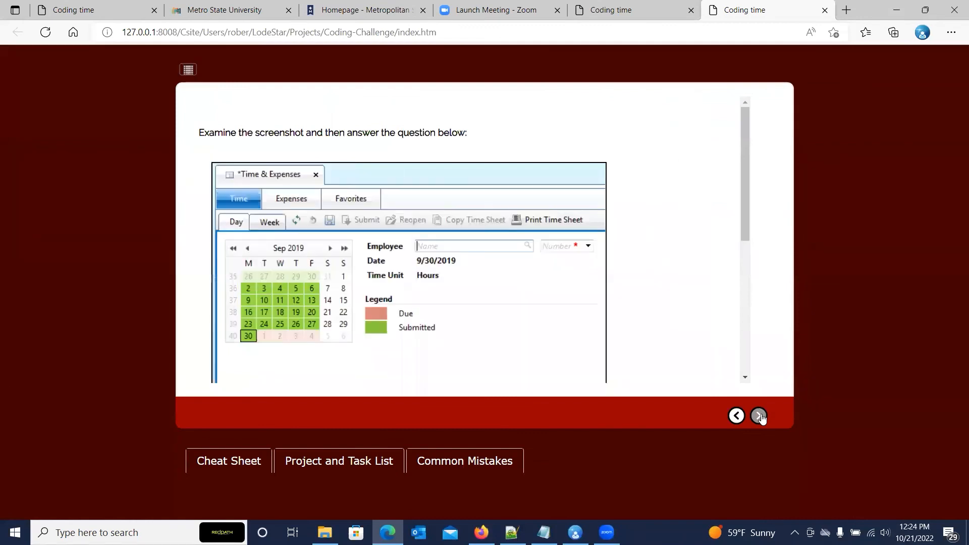
pyautogui.click(758, 416)
pyautogui.click(759, 416)
pyautogui.click(759, 416)
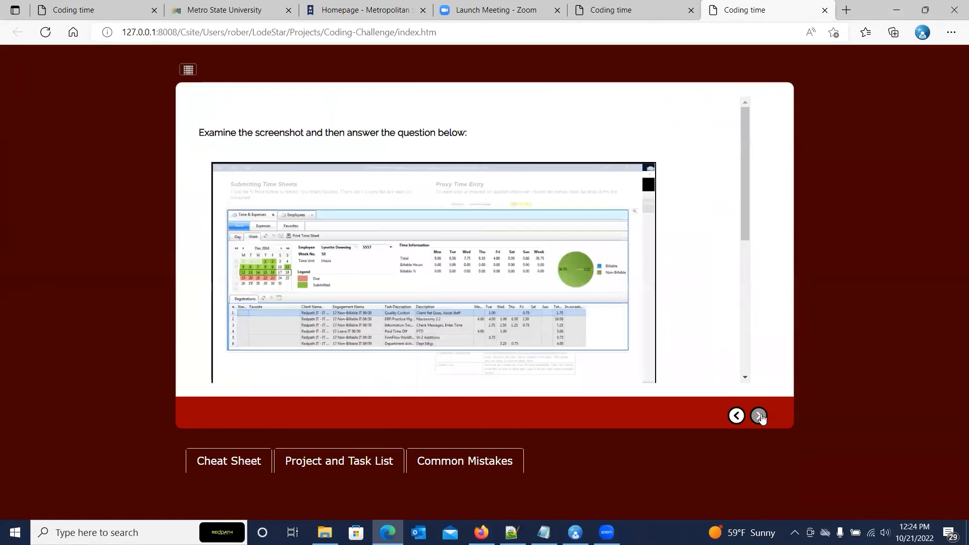
pyautogui.click(759, 415)
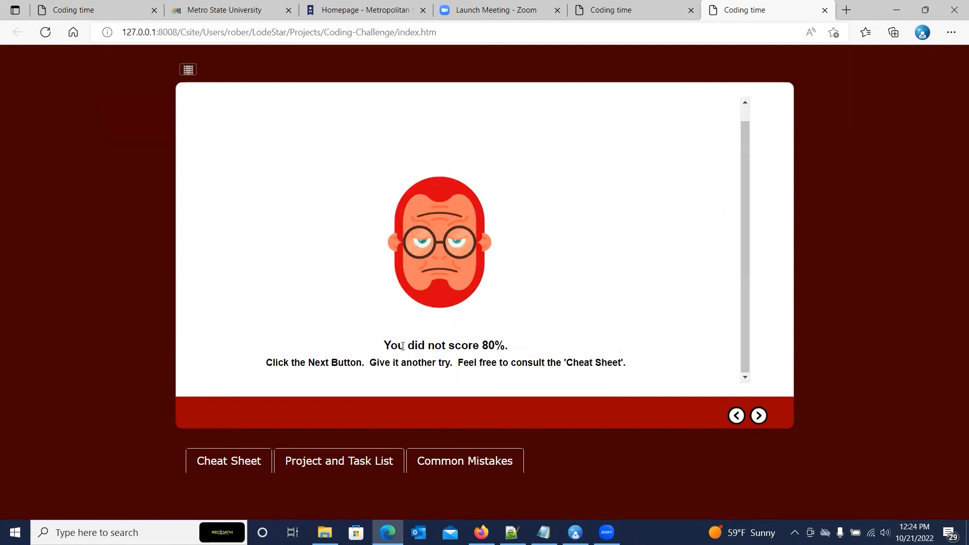
# Step: Re-enter Level One from the Red Frown page and check whether the Change Password question's answers have been reset
pyautogui.click(758, 416)
pyautogui.scroll(-2, 621, 275)
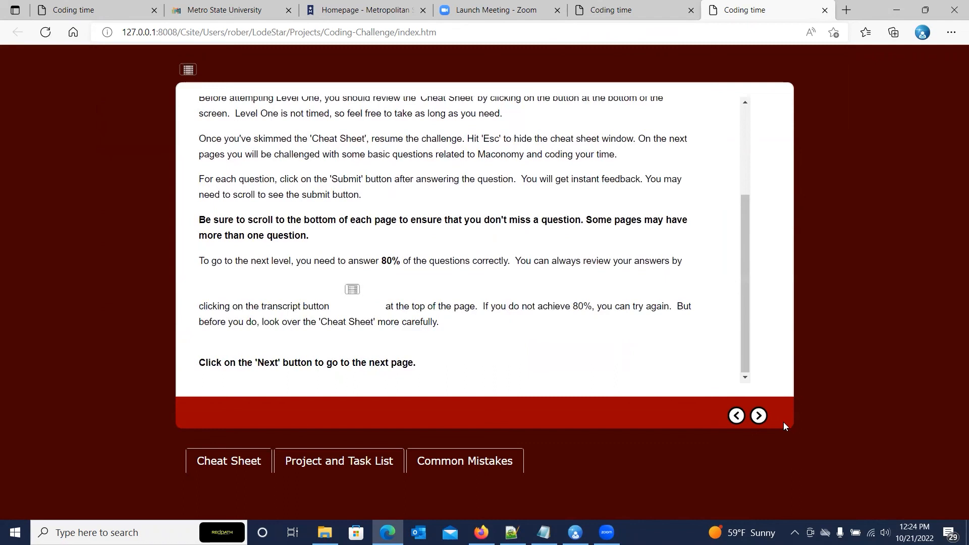
pyautogui.click(758, 416)
pyautogui.scroll(3, 320, 215)
pyautogui.scroll(-3, 320, 214)
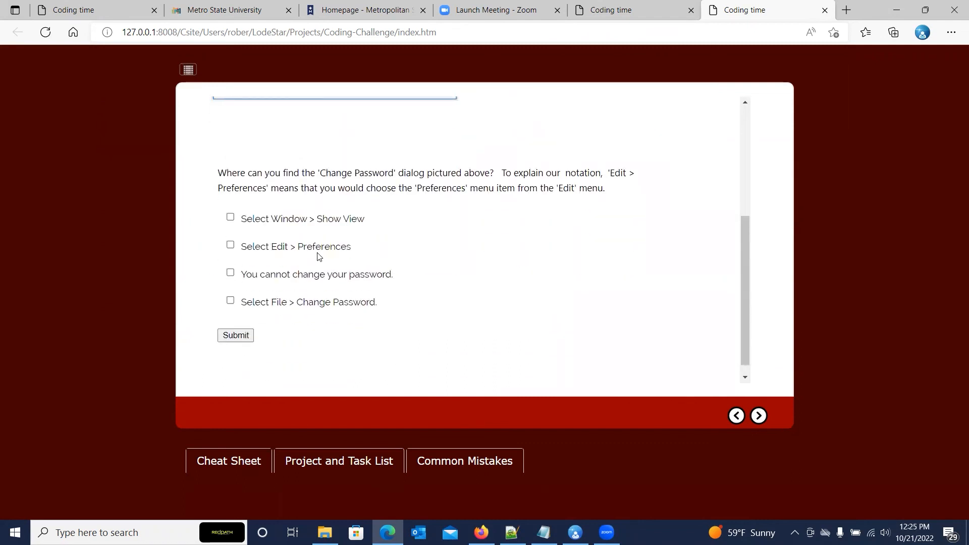
pyautogui.scroll(4, 319, 256)
pyautogui.scroll(-2, 353, 267)
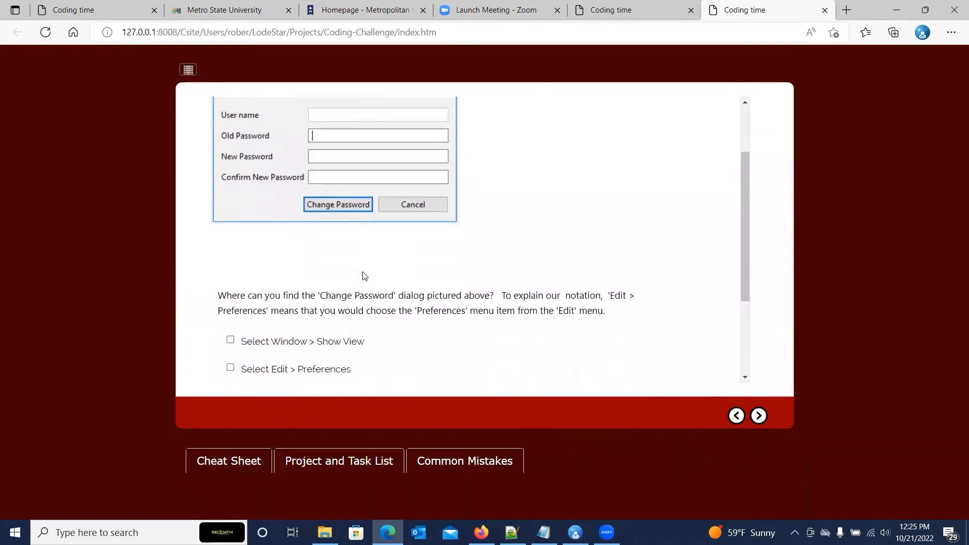
pyautogui.scroll(-2, 365, 276)
pyautogui.scroll(4, 368, 272)
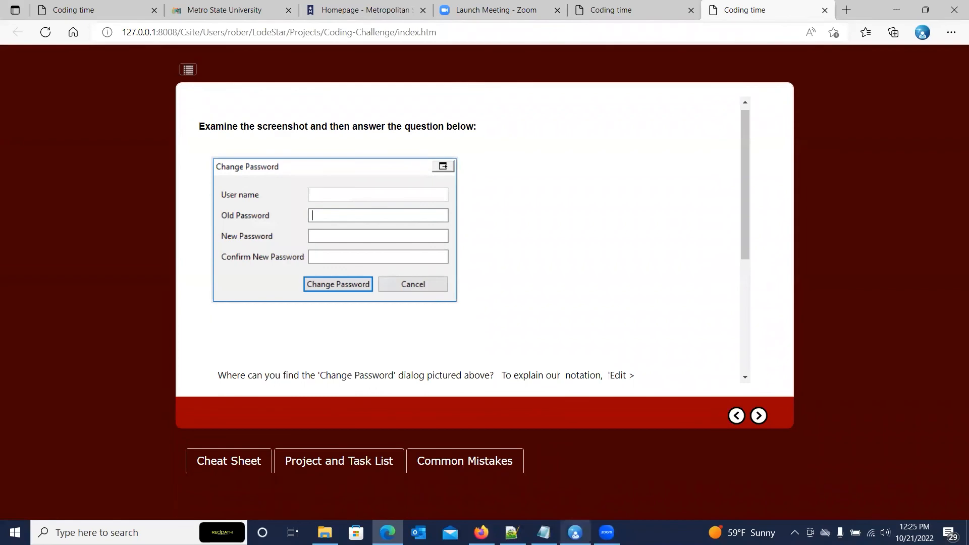
# Step: Switch back to LodeStar and widen the branch diagram to show the pages around the level gates
pyautogui.click(576, 533)
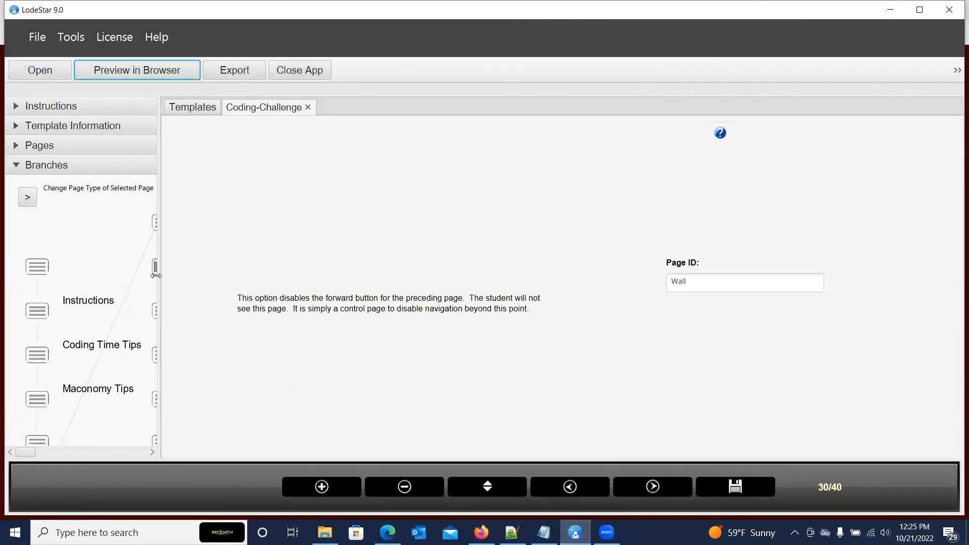
pyautogui.moveTo(156, 275); pyautogui.dragTo(576, 276)
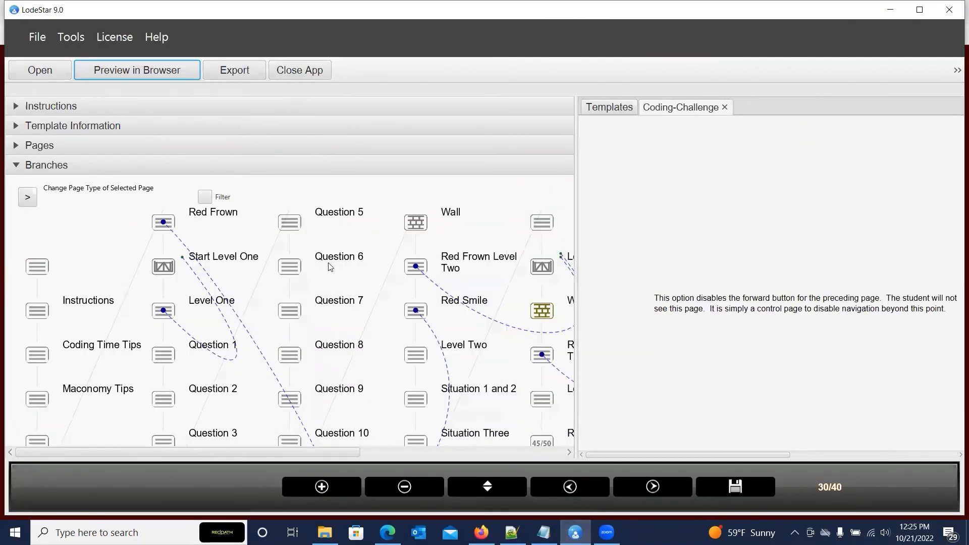